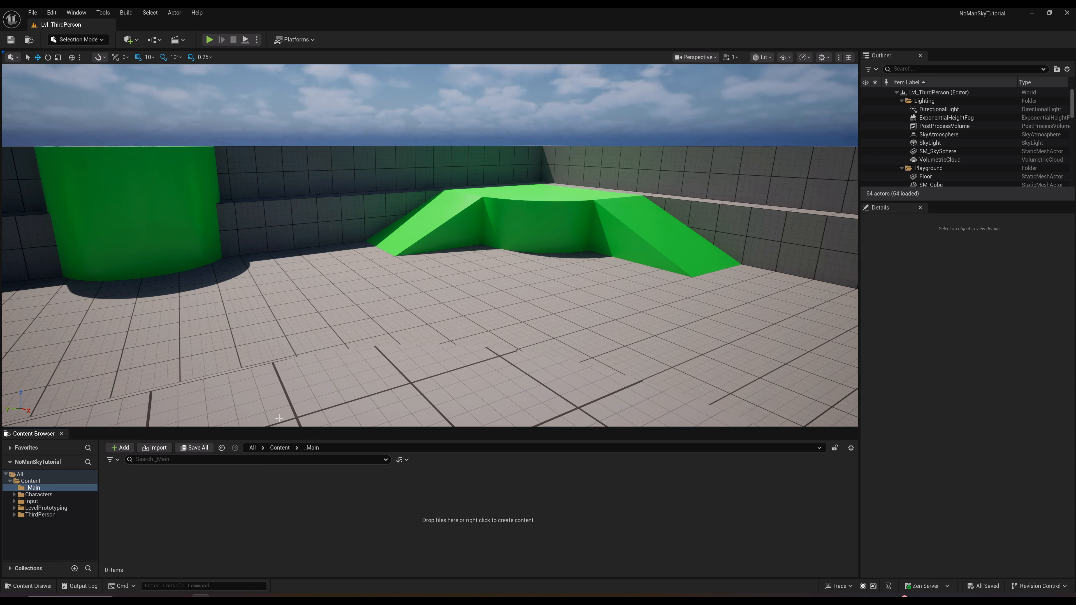
Step: Create a Blueprint Class based on Game Mode Base in the _Main folder and name it GM_SpaceShipBuild
right_click(214, 495)
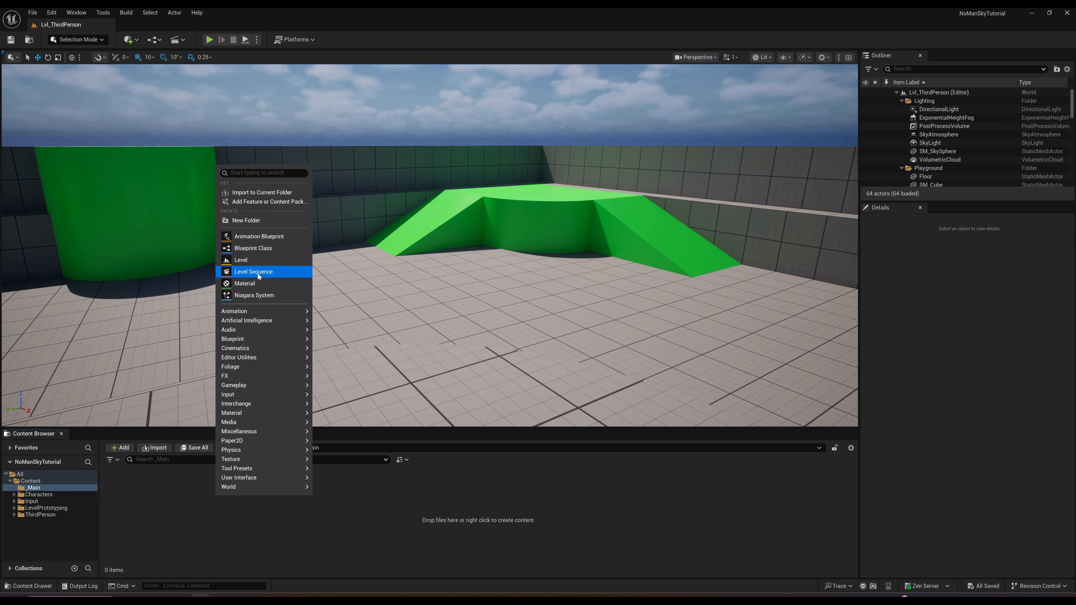
click(251, 247)
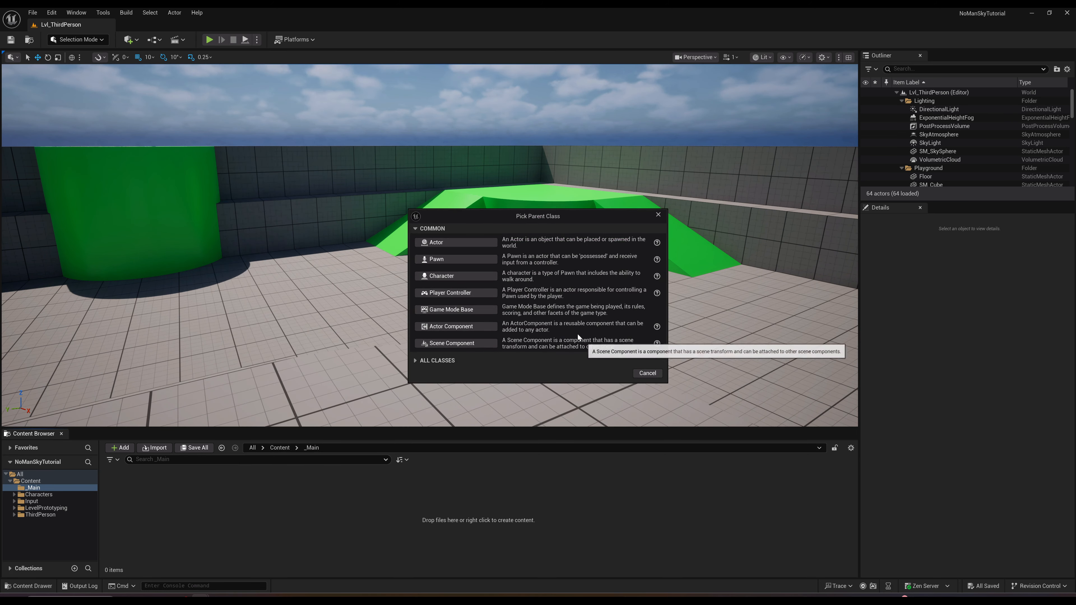
click(452, 309)
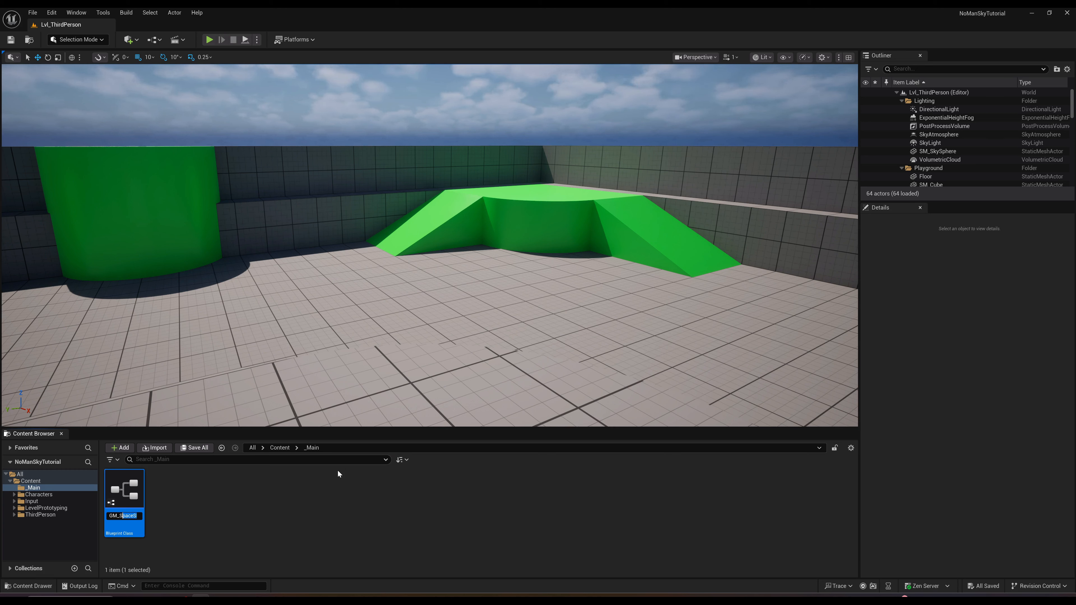
key(Return)
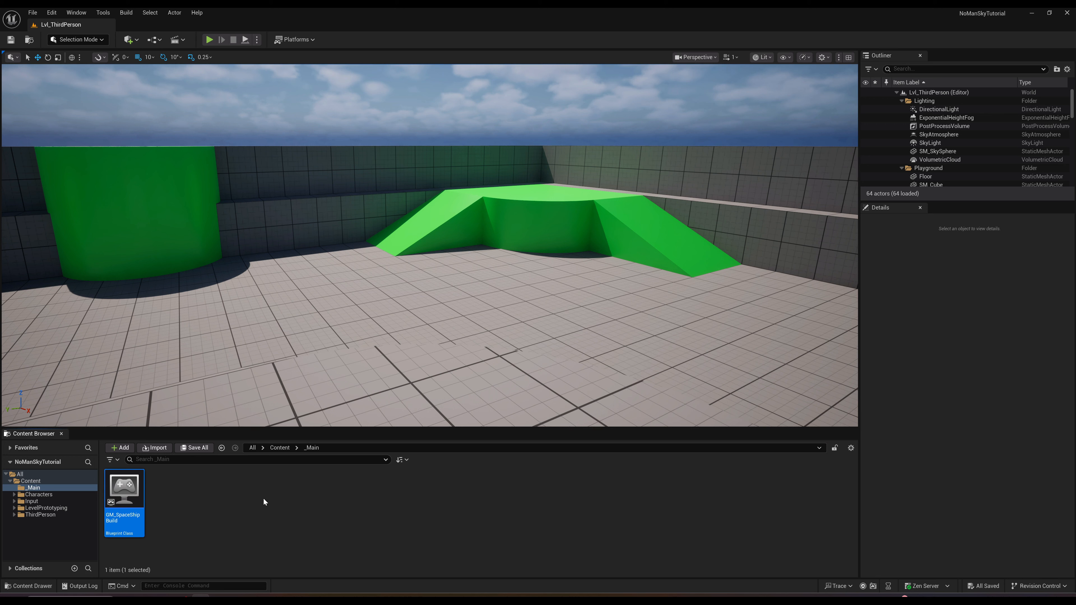
Step: Create a Player Controller blueprint in the _Main folder and name it BP_SpaceShipBuildController
right_click(262, 498)
click(297, 251)
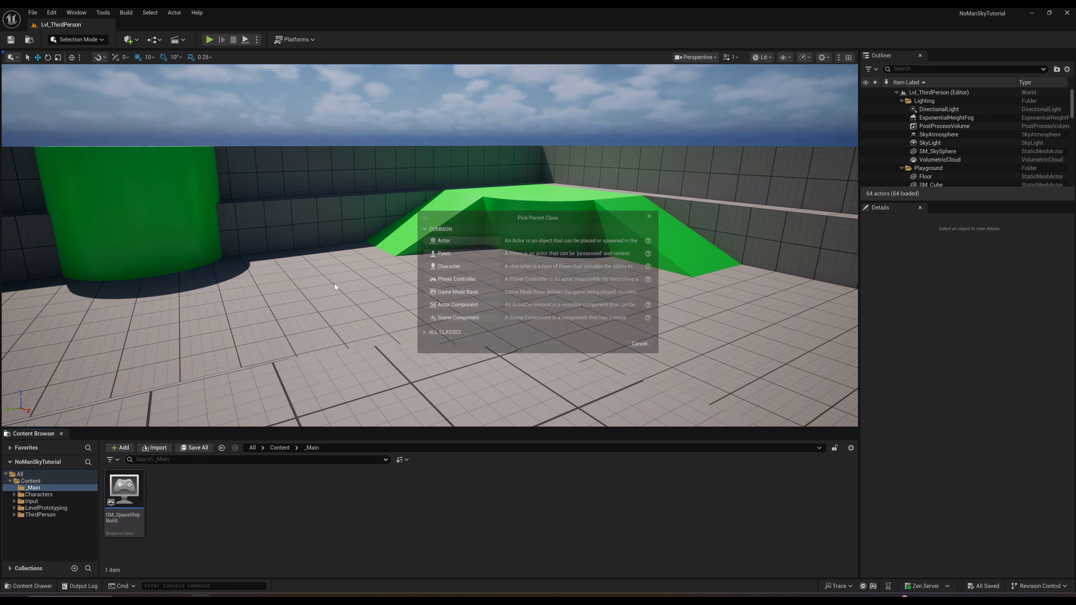
click(461, 292)
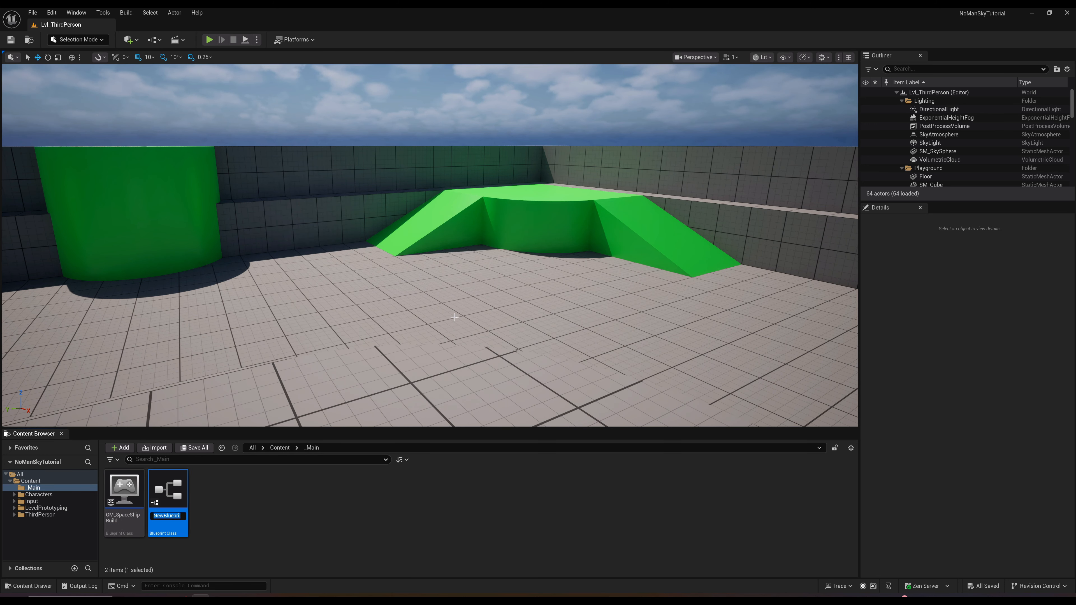
text(BP_SpaceShipBuild)
key(Return)
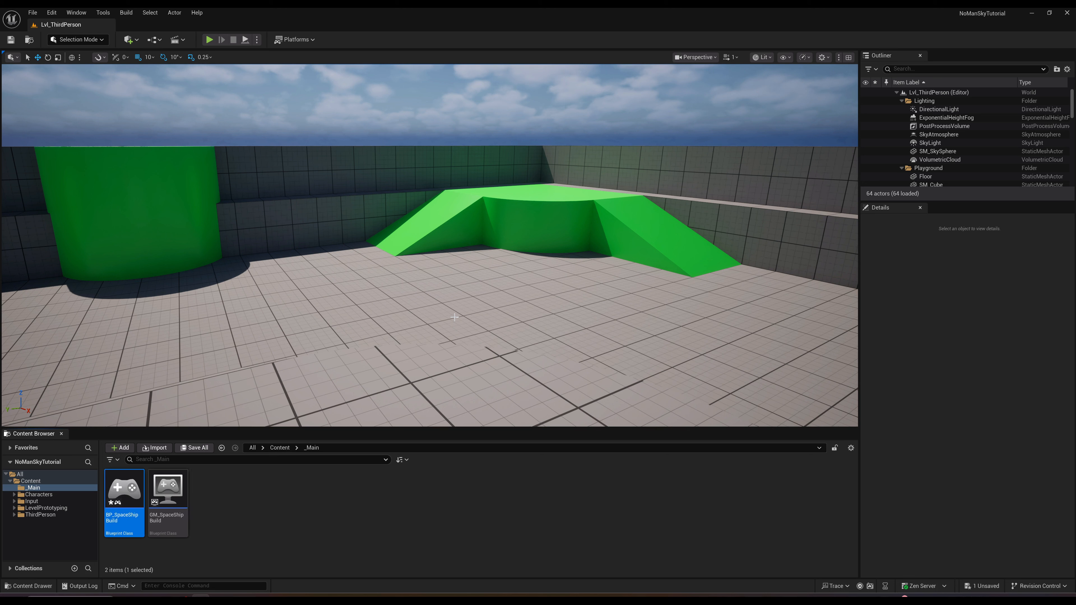
key(F2)
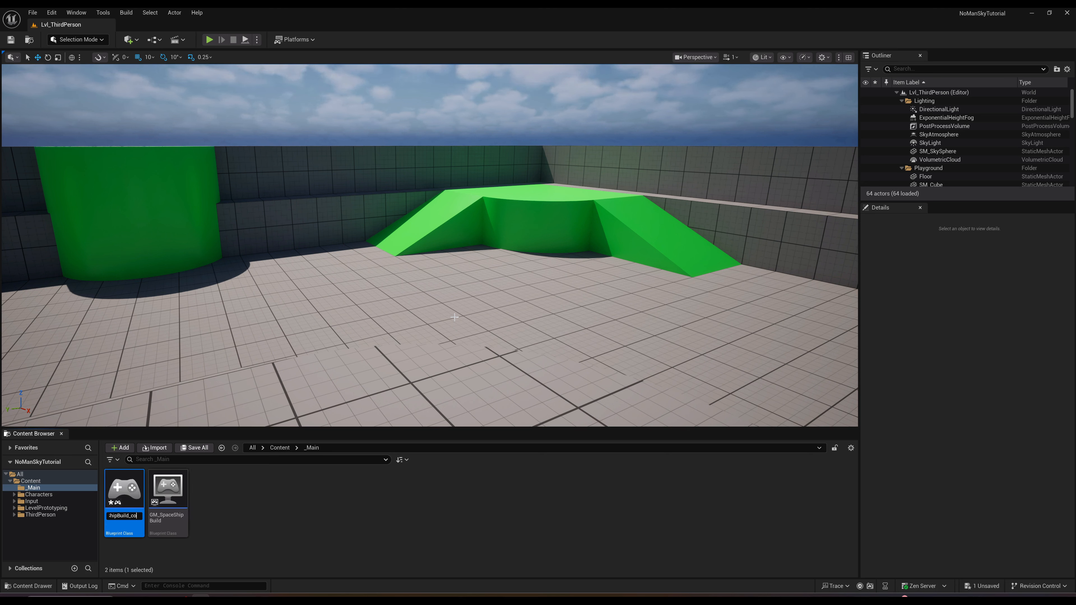
text(Controller)
key(Return)
click(356, 499)
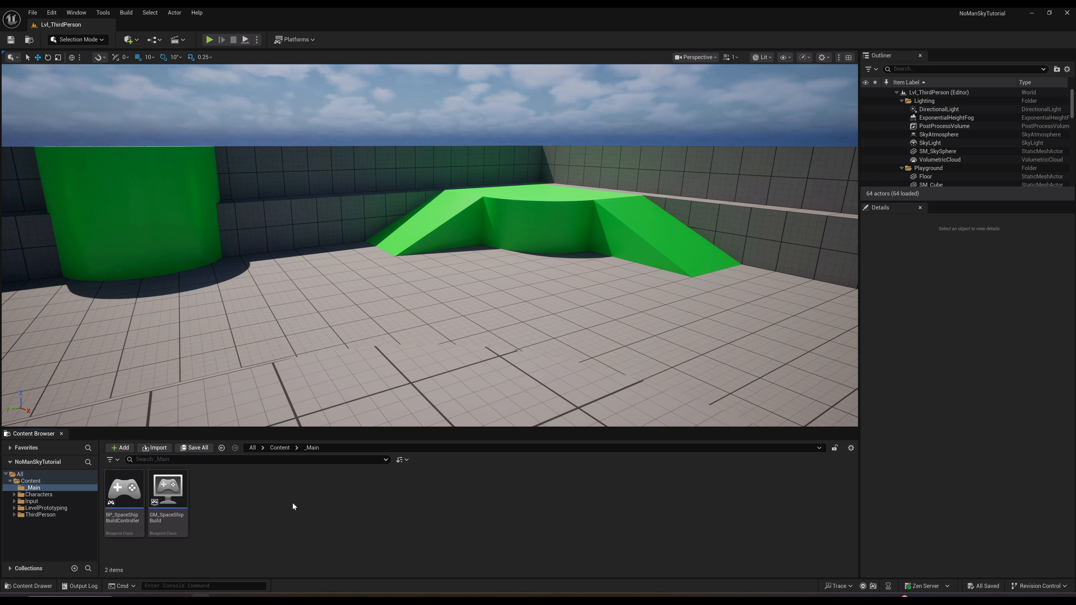
Step: Open the World Settings and locate the level's current GameMode Override blueprint in the content folders
click(279, 448)
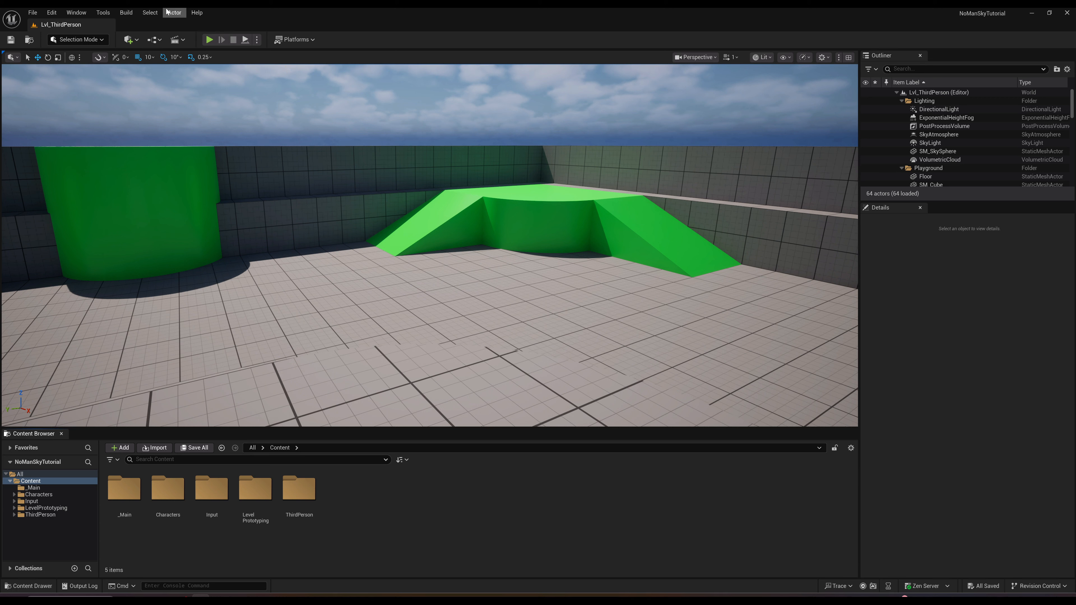
click(77, 17)
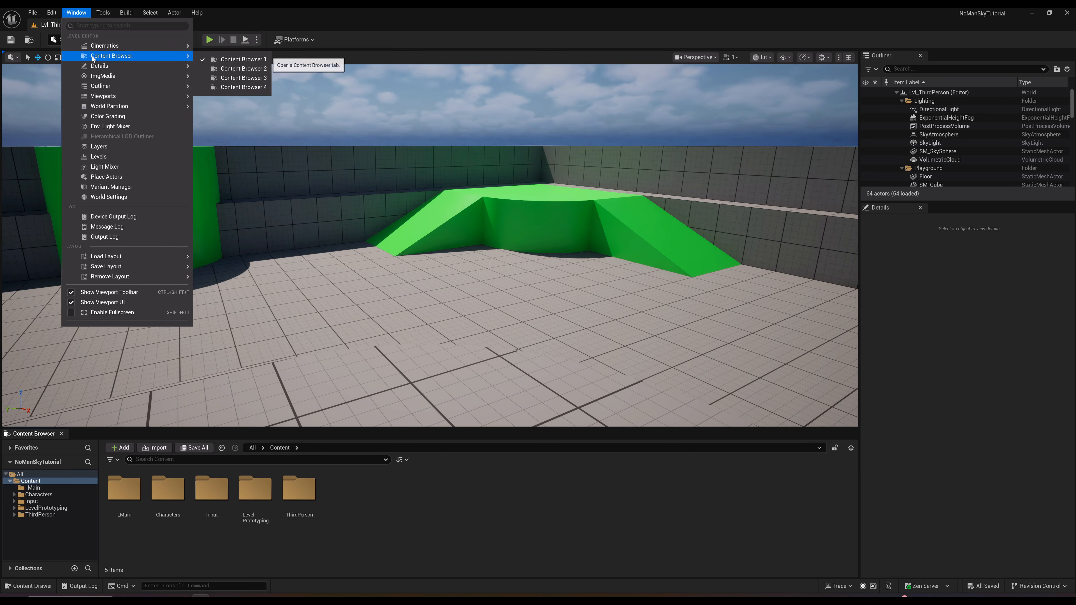
mouse_move(109, 88)
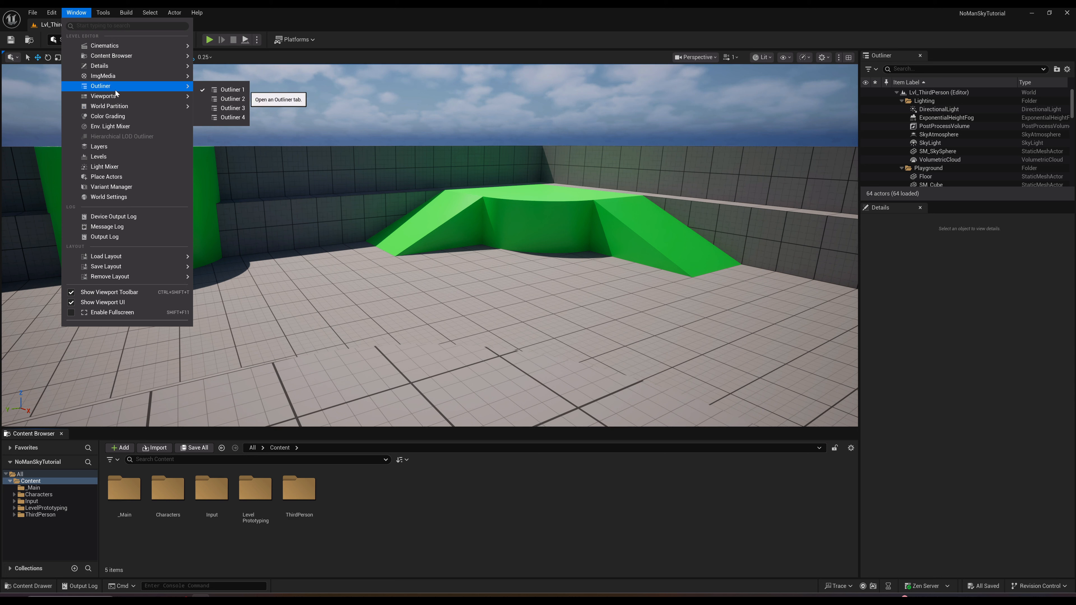
mouse_move(125, 108)
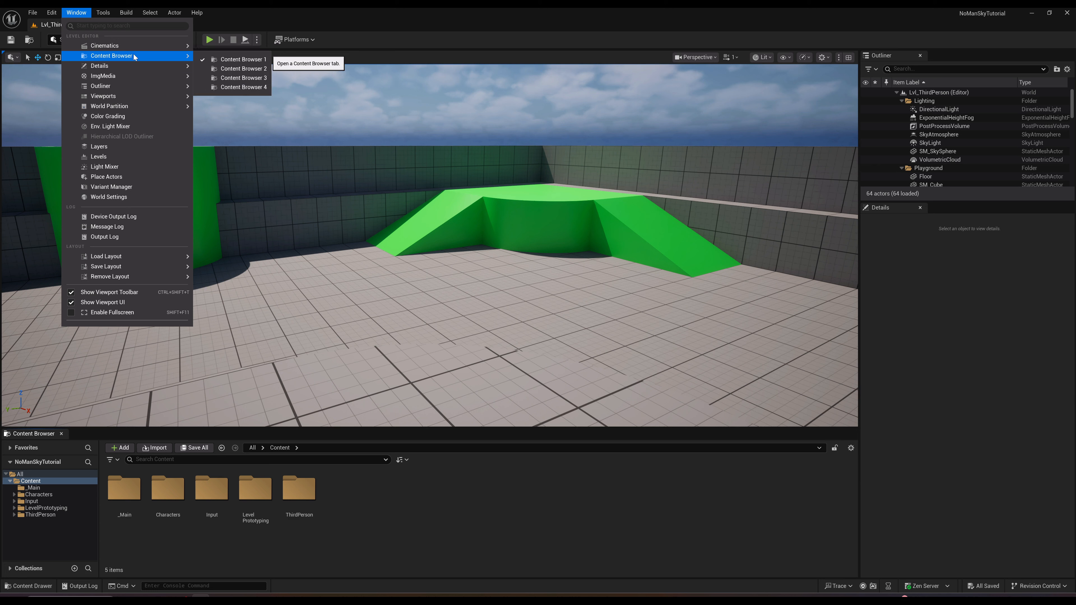
mouse_move(134, 66)
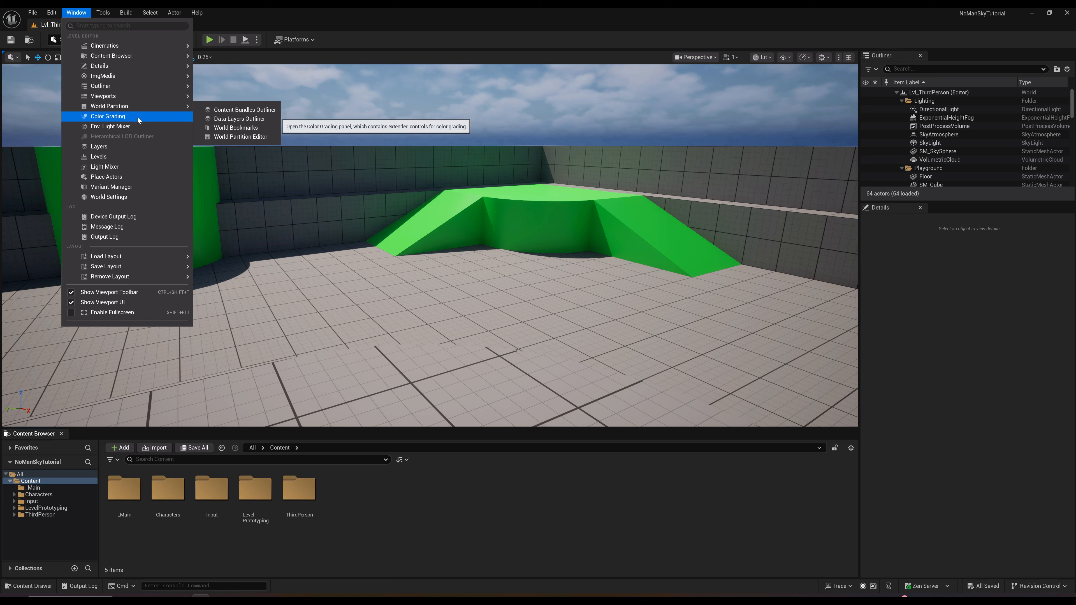
click(116, 198)
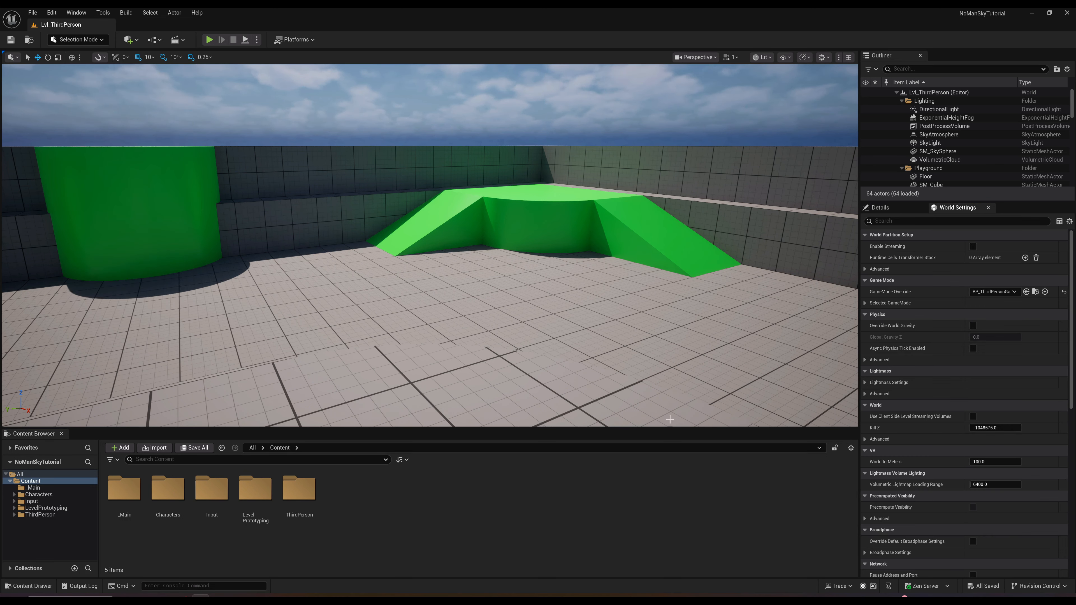
click(1035, 292)
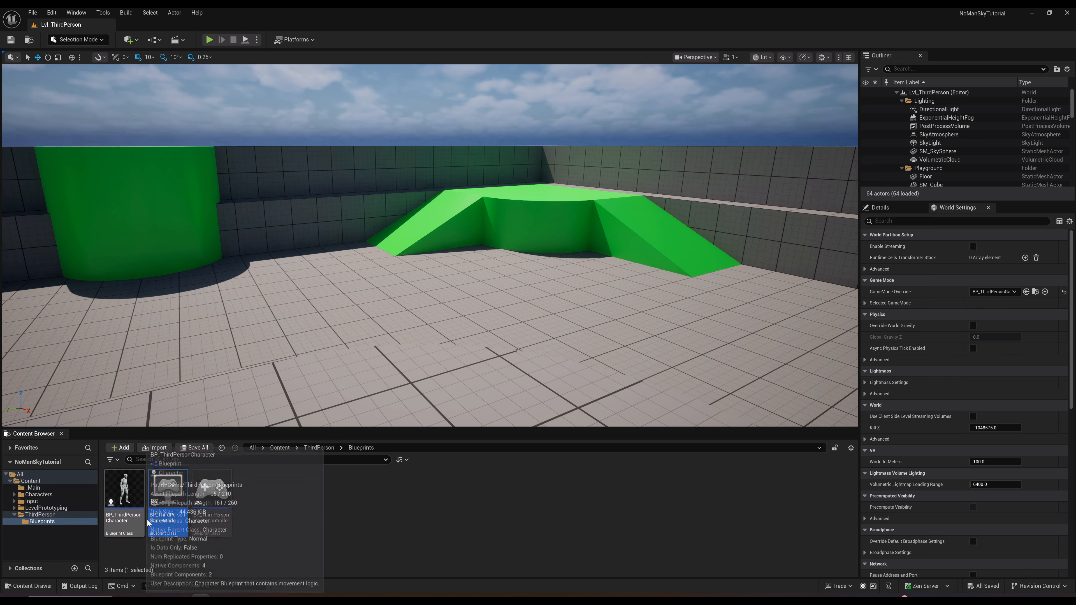
Step: Duplicate BP_ThirdPersonCharacter and name the copy BP_BaseSpaceManPlayer
click(142, 494)
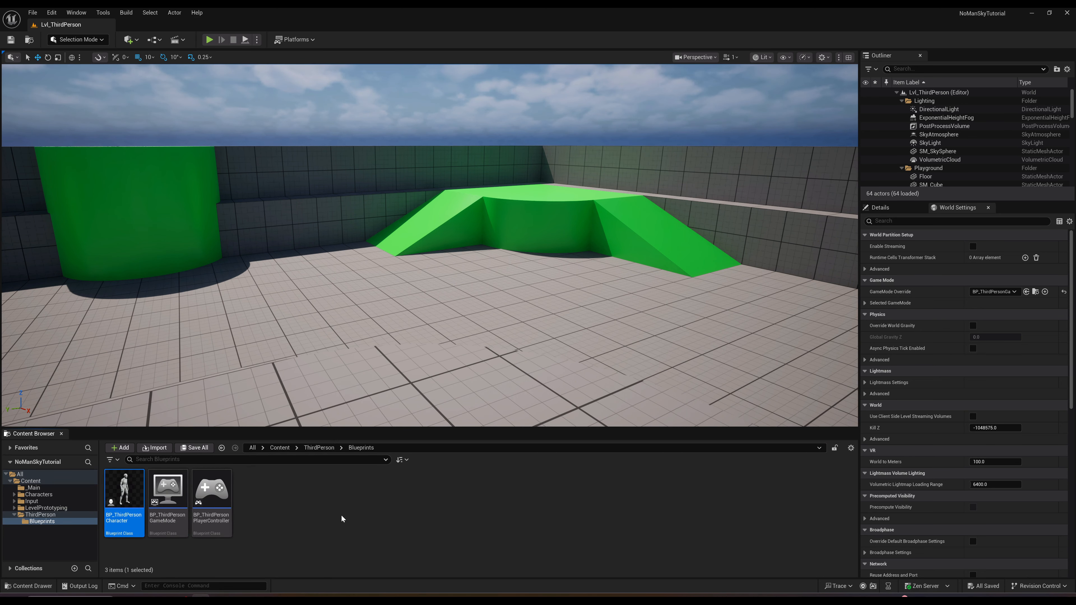
key(ctrl+d)
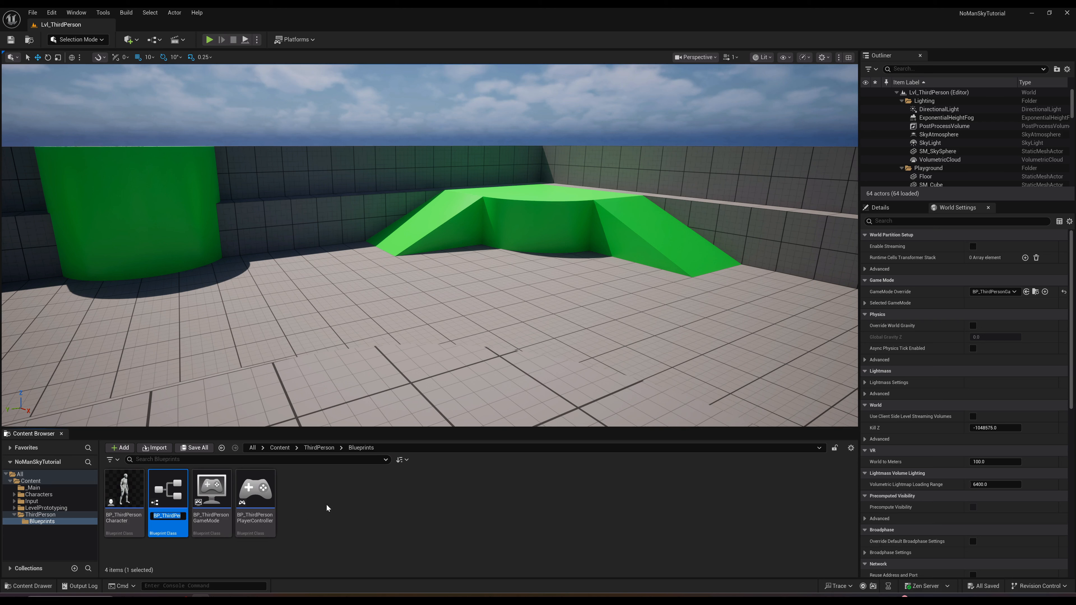
text(BP_Base)
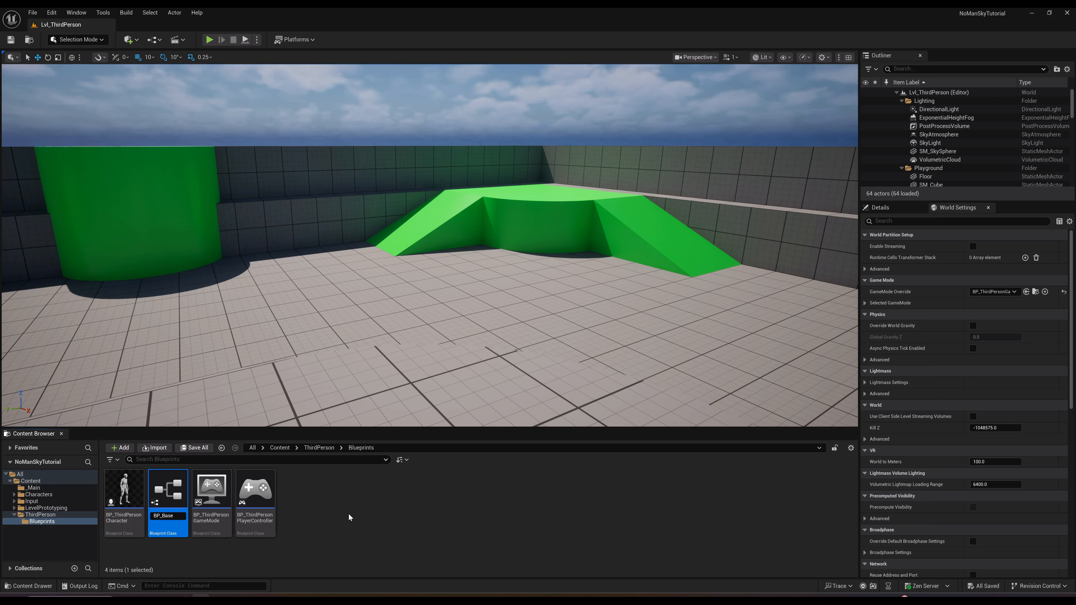
text(Spac)
text(eManPlayer)
key(Return)
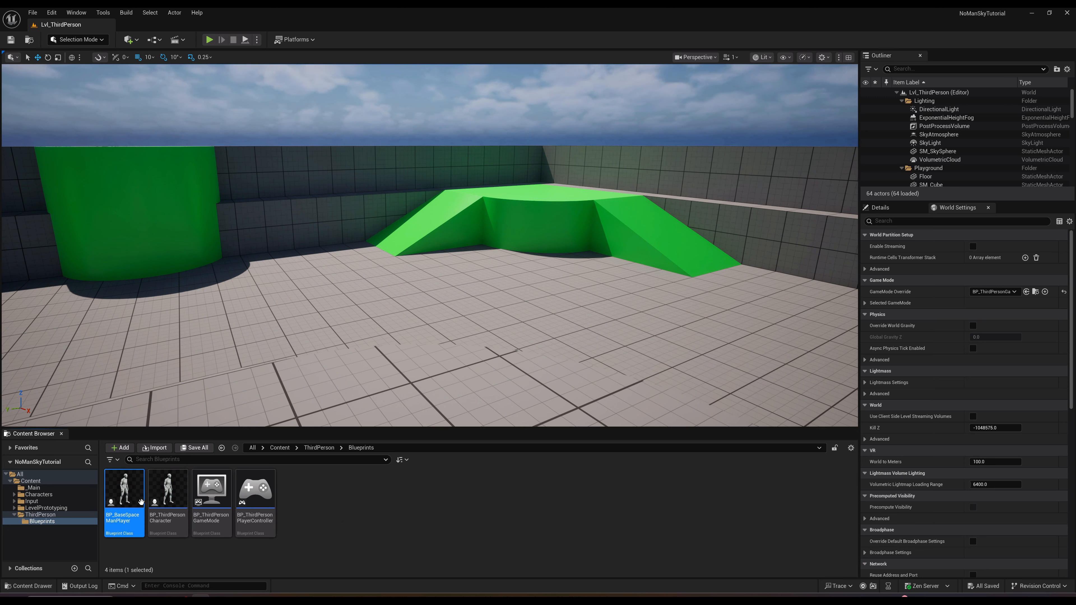
Step: Move BP_BaseSpaceManPlayer into the _Main folder and take a brief look at its blueprint
drag(124, 492, 36, 488)
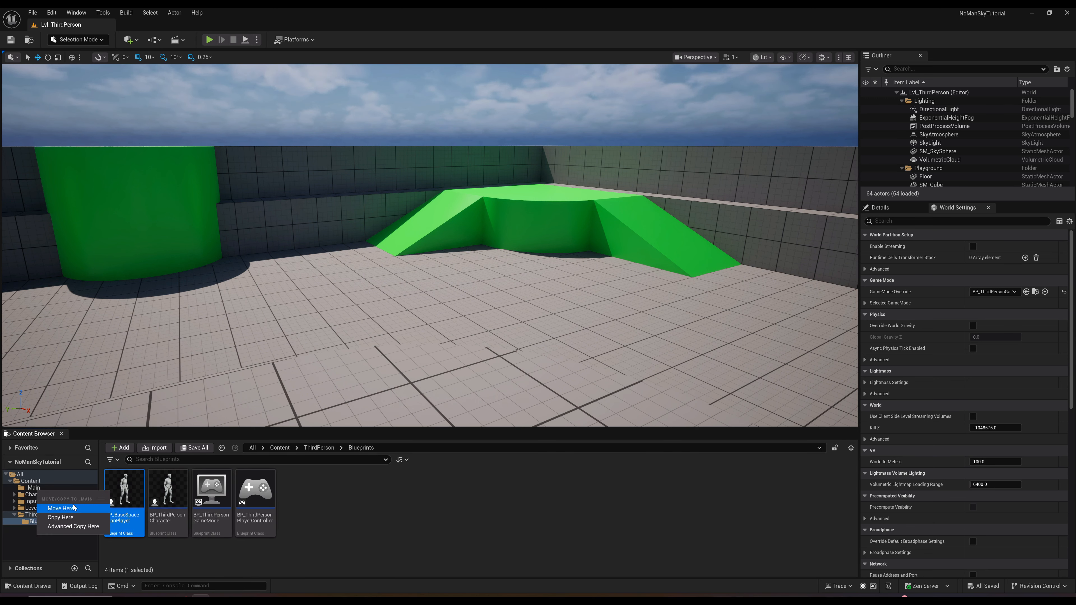
click(55, 498)
click(35, 488)
double_click(124, 494)
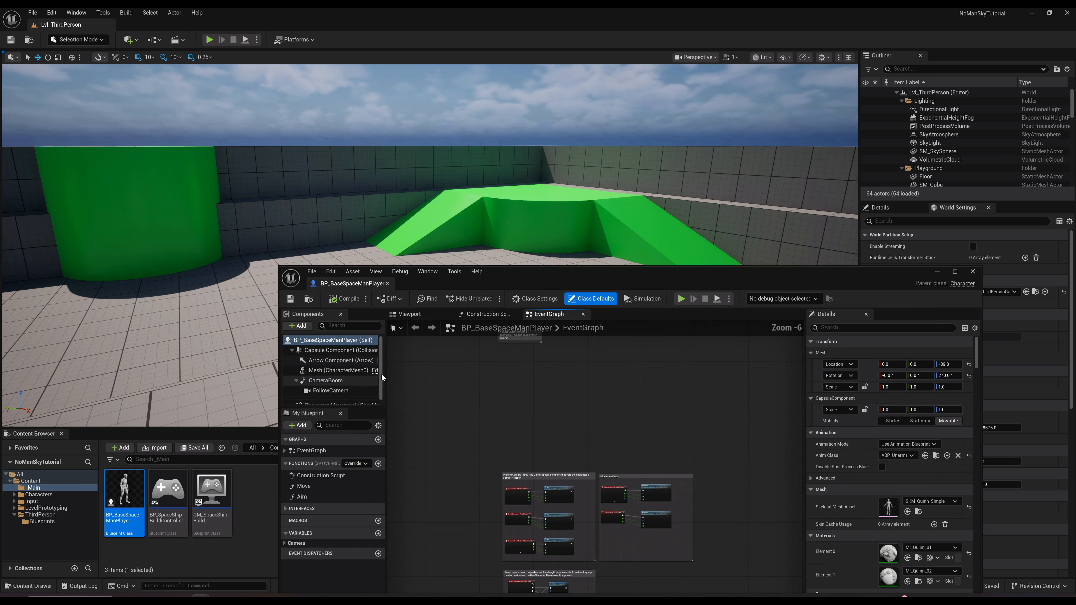
click(972, 272)
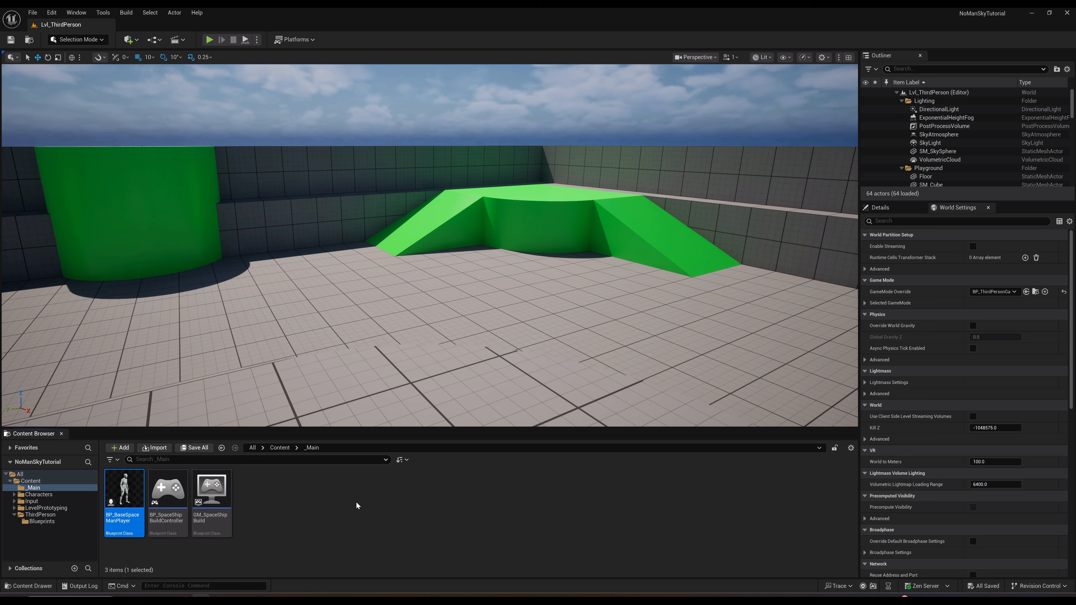
Step: Create a folder named Level inside _Main and open it
right_click(323, 515)
click(343, 242)
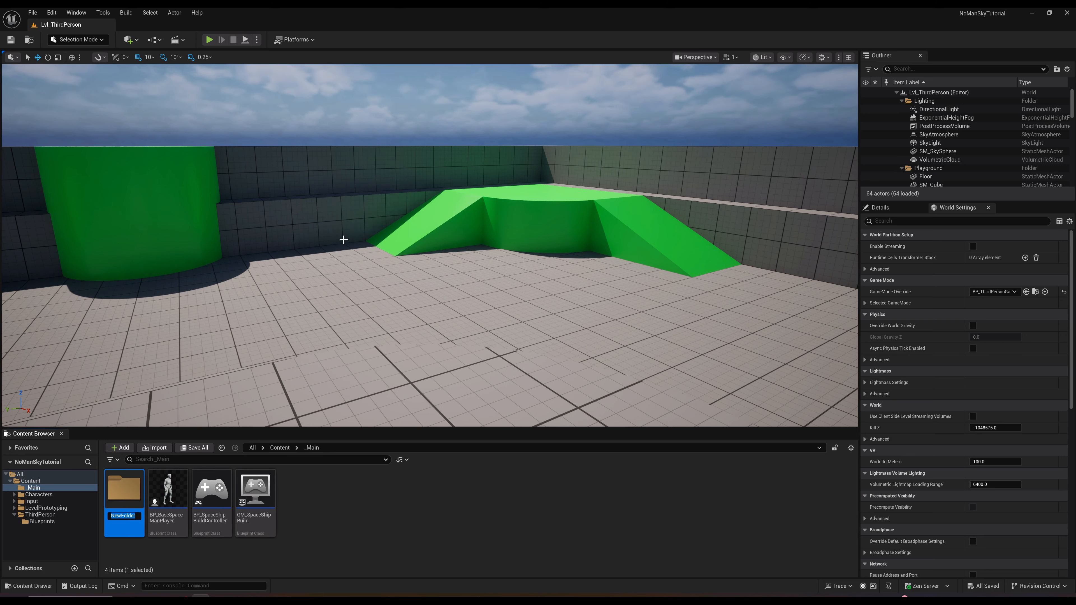
text(Level)
key(Return)
key(Return)
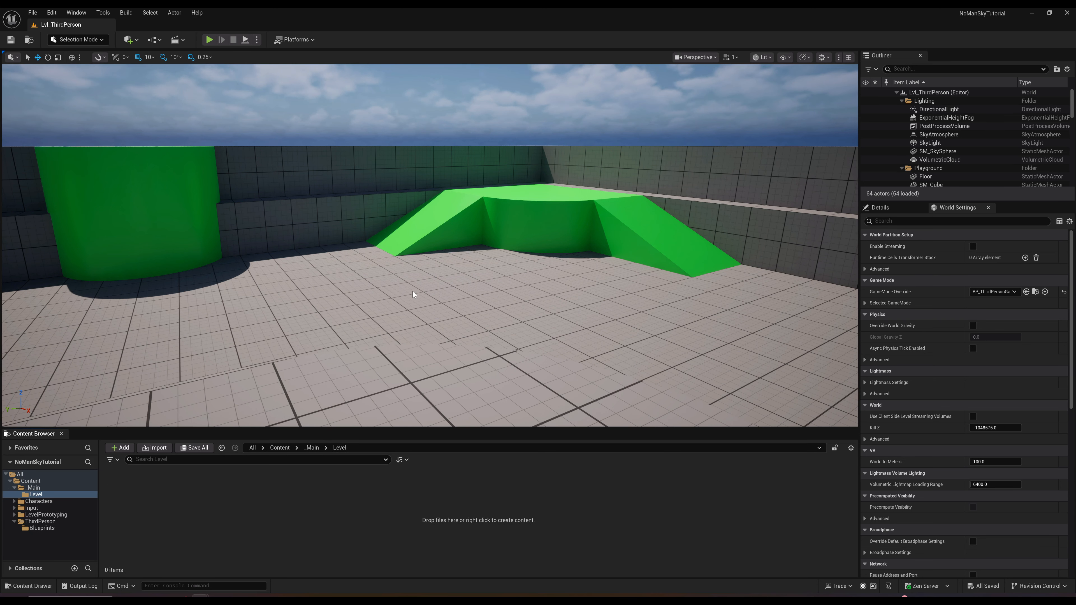
Step: Create a level from the Basic template and save it as SpaceCraft in the _Main/Level folder
key(ctrl+n)
click(559, 255)
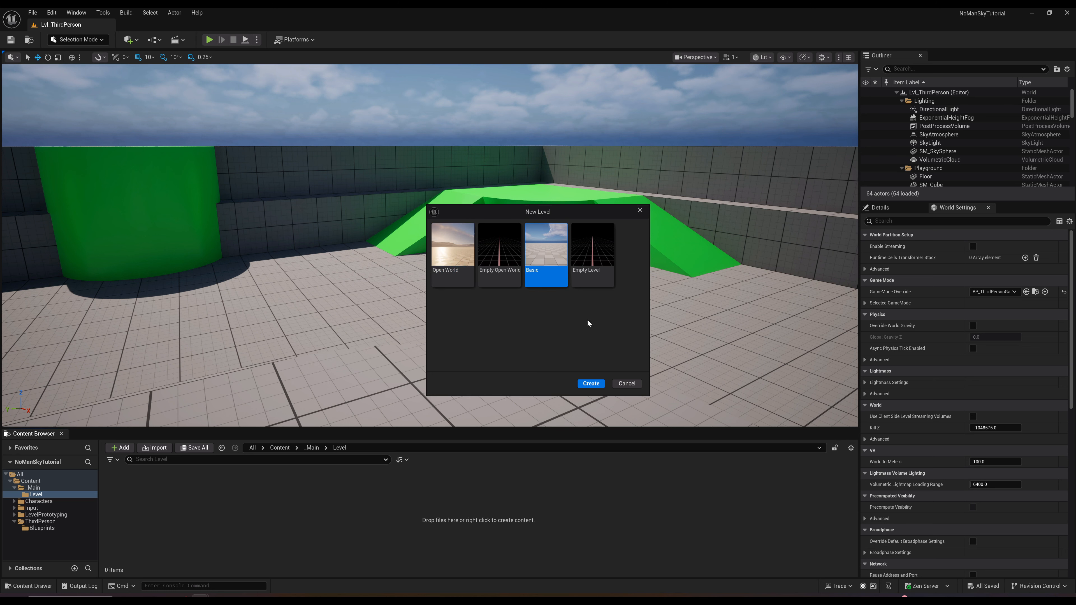
click(590, 383)
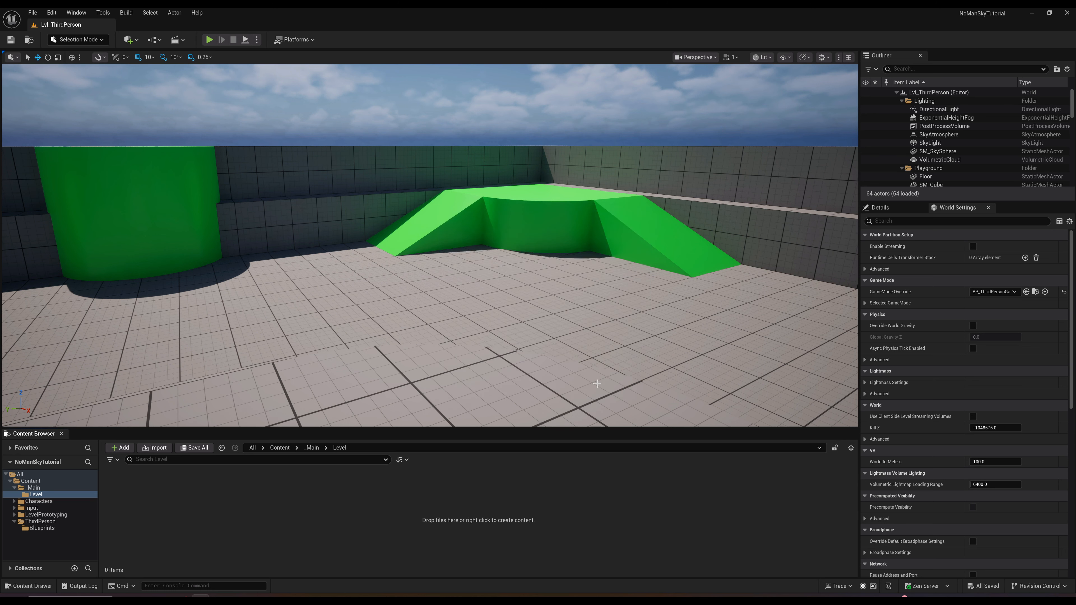
key(ctrl+s)
double_click(427, 266)
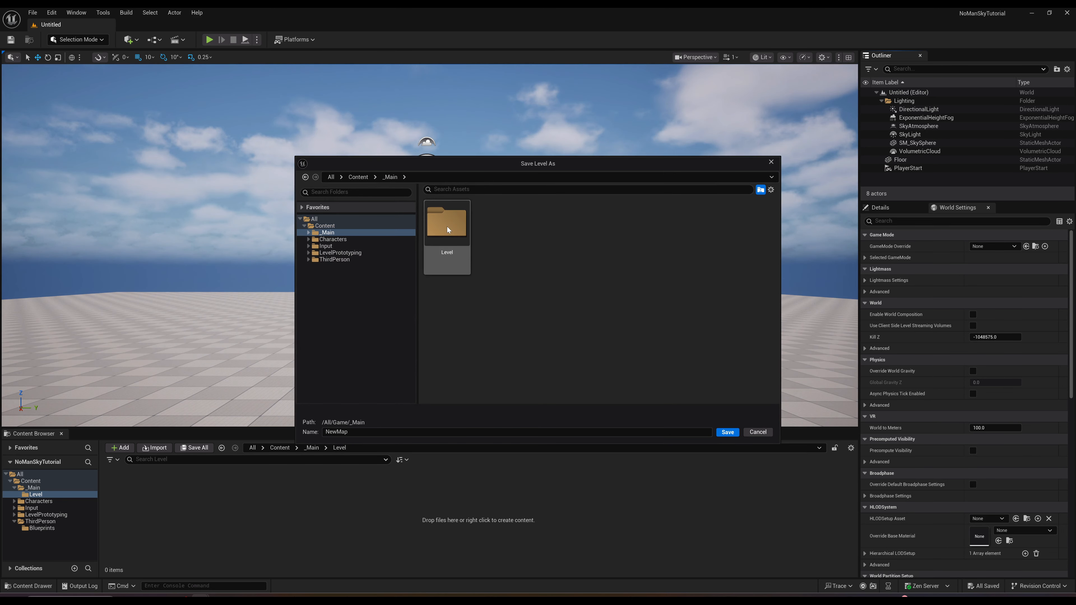
double_click(448, 232)
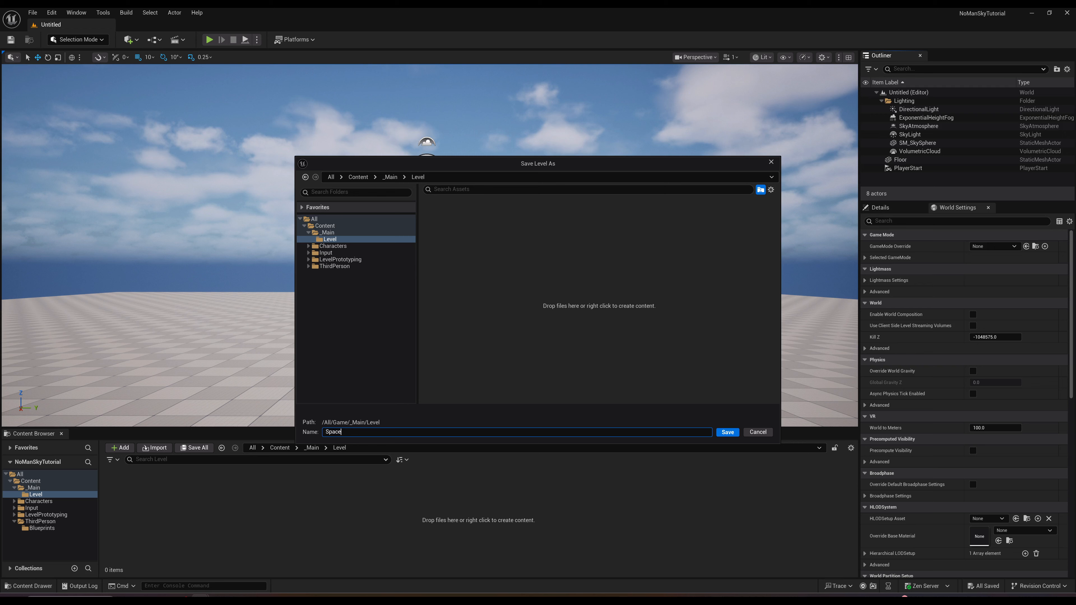
text(SpaceCraft)
key(Return)
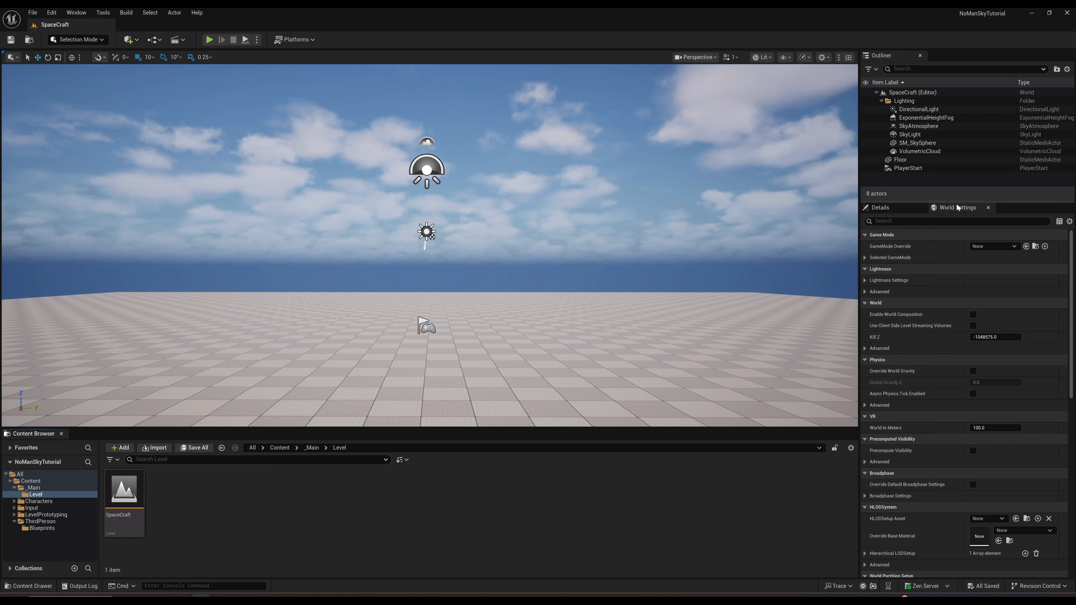
Step: Set the SpaceCraft level's GameMode Override to GM_SpaceShipBuild and open that game mode blueprint
click(312, 447)
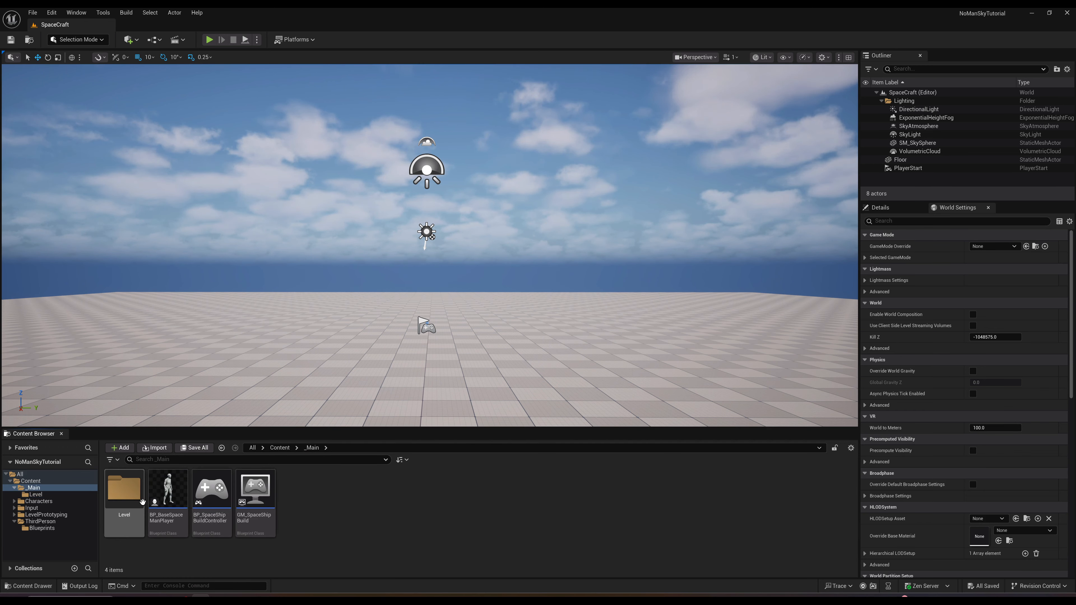
drag(264, 496, 993, 247)
double_click(274, 491)
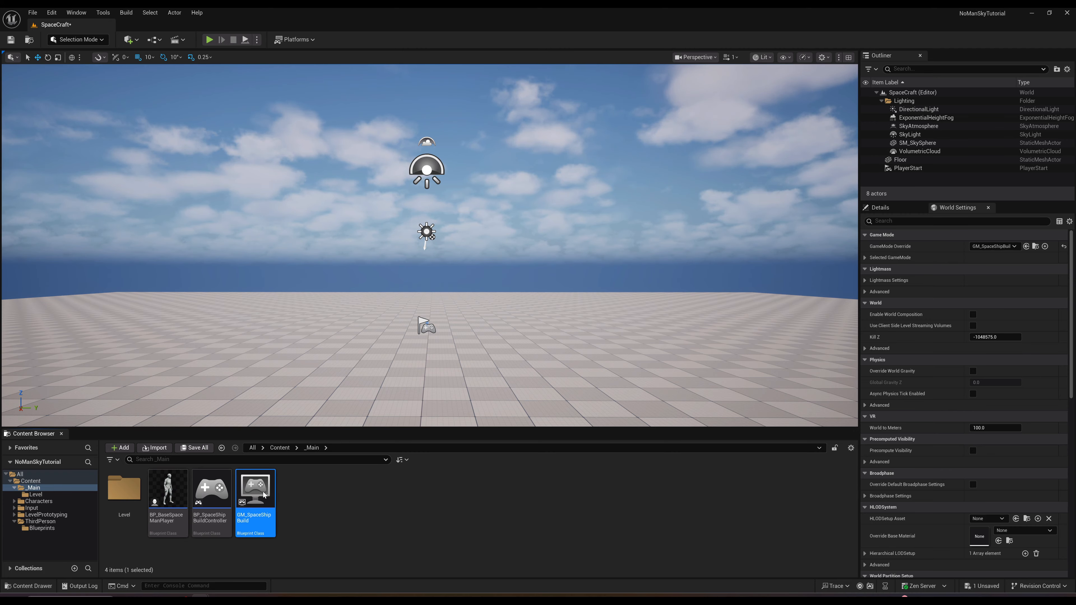
drag(544, 272, 351, 45)
Step: Set the game mode's Default Pawn Class to BP_BaseSpaceManPlayer and its Player Controller Class to BP_SpaceShipBuildController
click(168, 493)
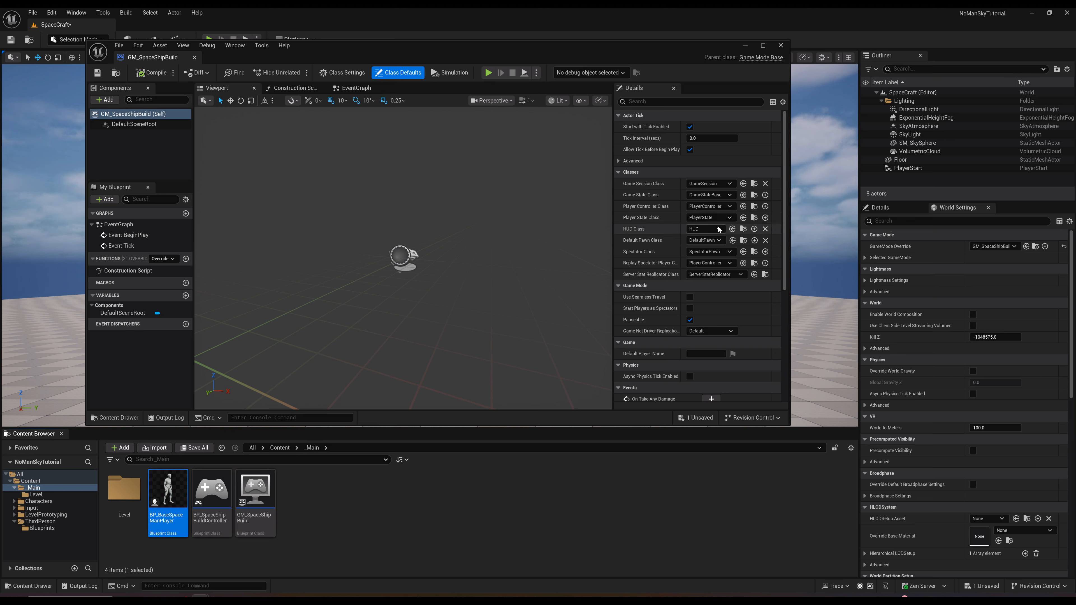
click(732, 240)
click(212, 494)
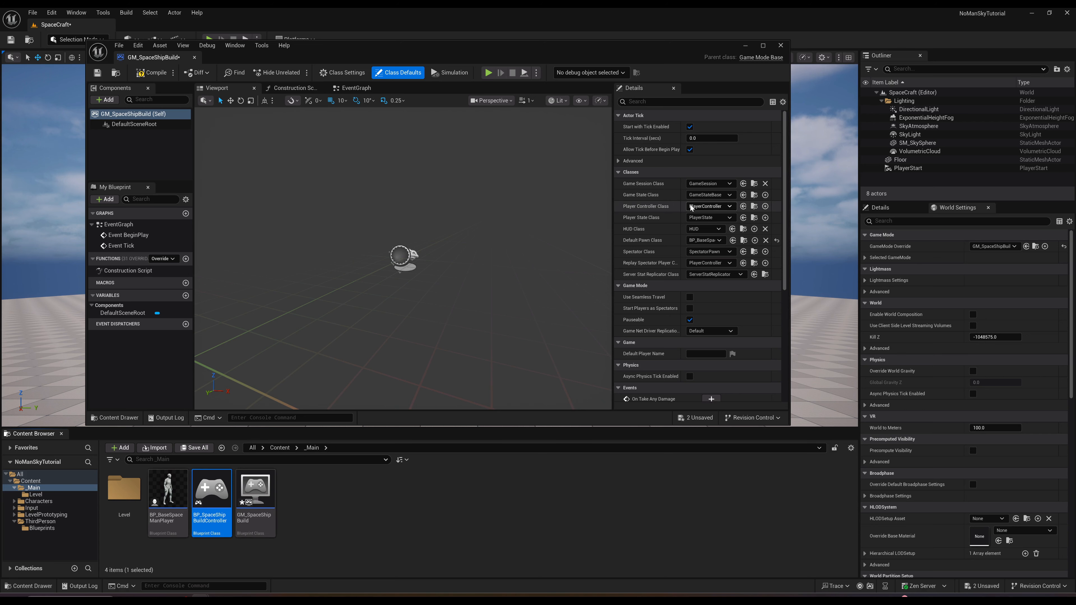
click(744, 207)
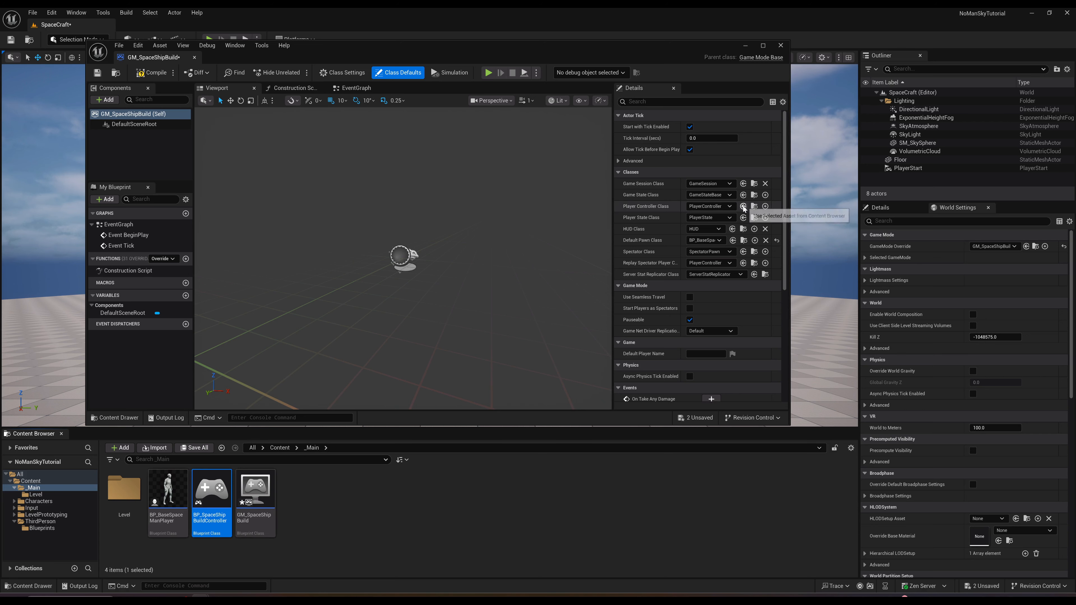
Step: Compile and save the GM_SpaceShipBuild game mode, and open BP_BaseSpaceManPlayer in its viewport
click(146, 74)
click(97, 72)
drag(415, 52, 716, 172)
click(166, 493)
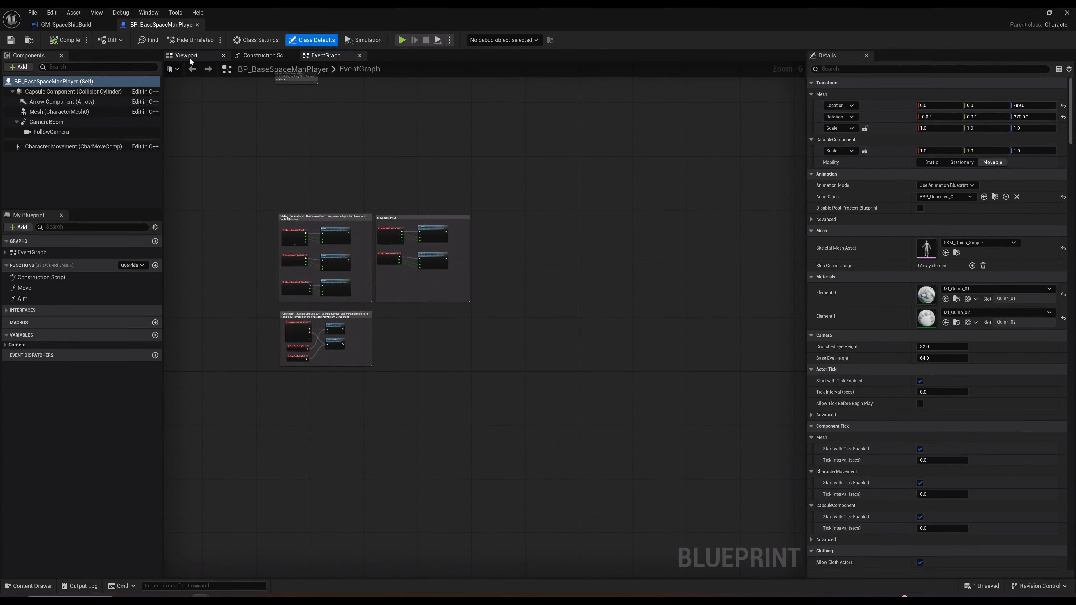
click(189, 57)
Step: Add a Sphere component under the Capsule Component of BP_BaseSpaceManPlayer and compile the blueprint
right_click(47, 112)
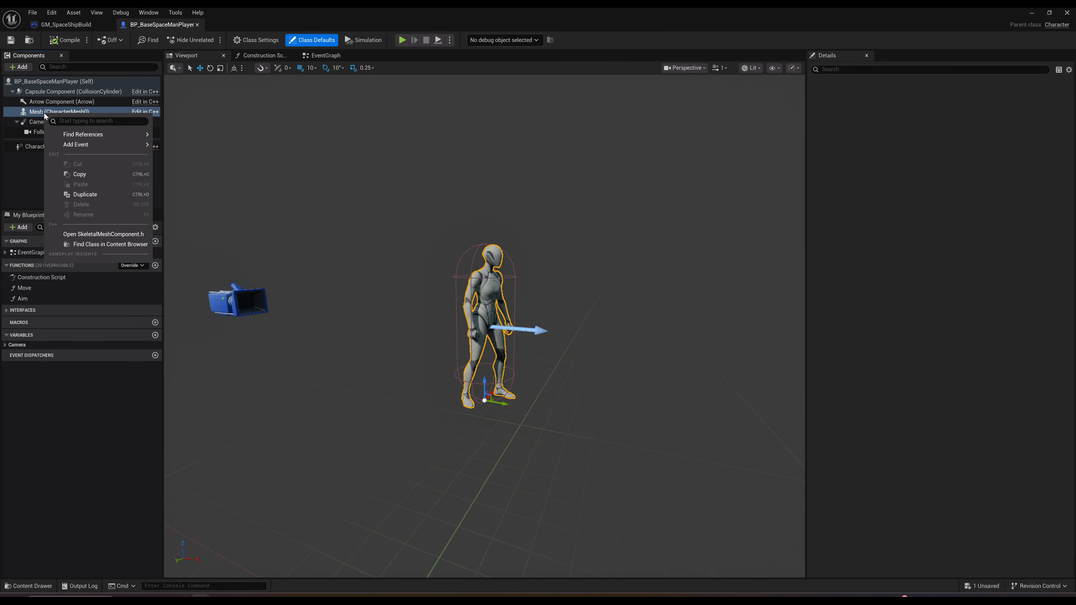
click(55, 94)
click(21, 67)
text(sphe)
click(25, 91)
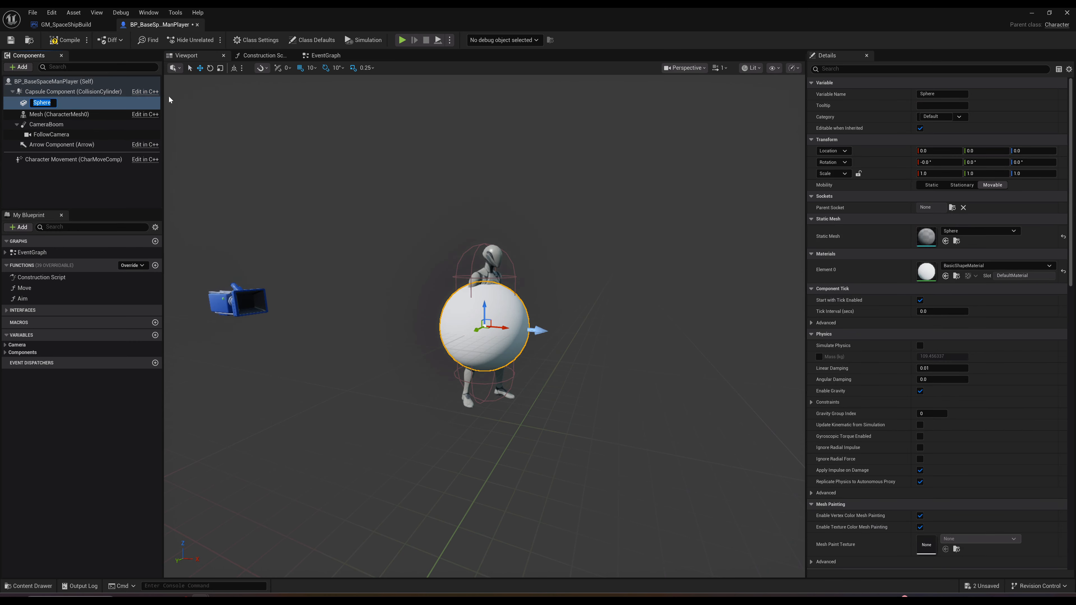
click(58, 41)
Step: Play the SpaceCraft level to check which player character spawns, and stop the session
click(402, 40)
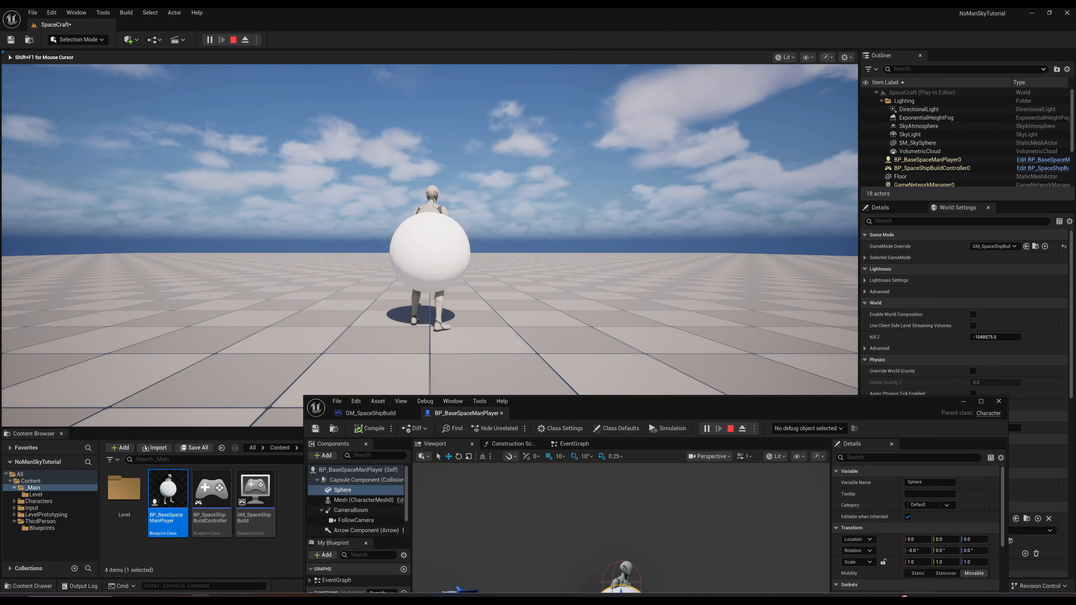
key(Escape)
drag(545, 414, 514, 170)
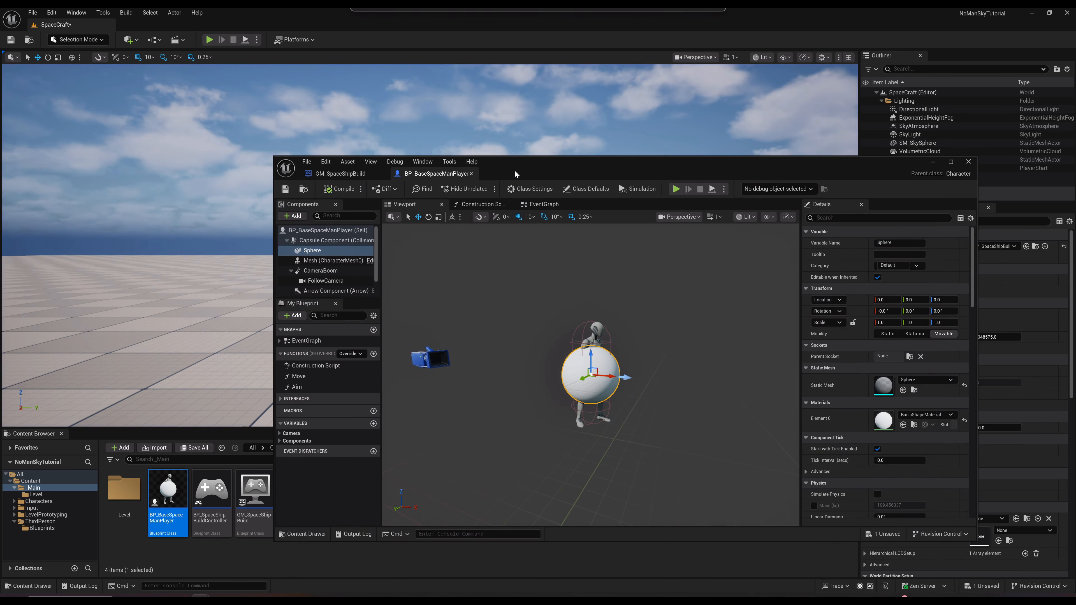
Step: Delete the Sphere component from BP_BaseSpaceManPlayer and compile the blueprint
click(322, 261)
click(309, 250)
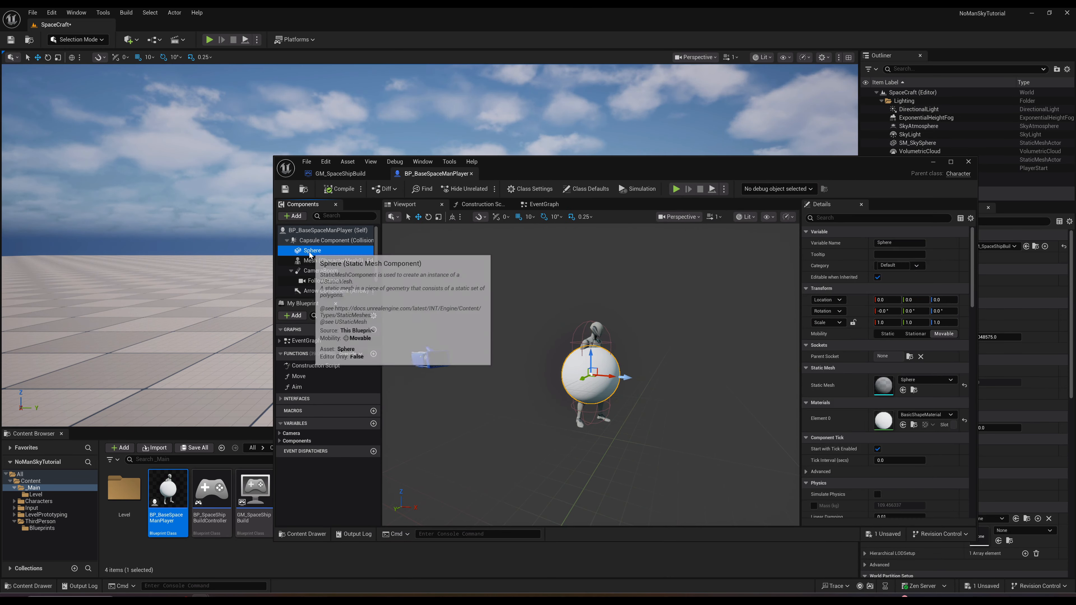
key(Delete)
click(339, 189)
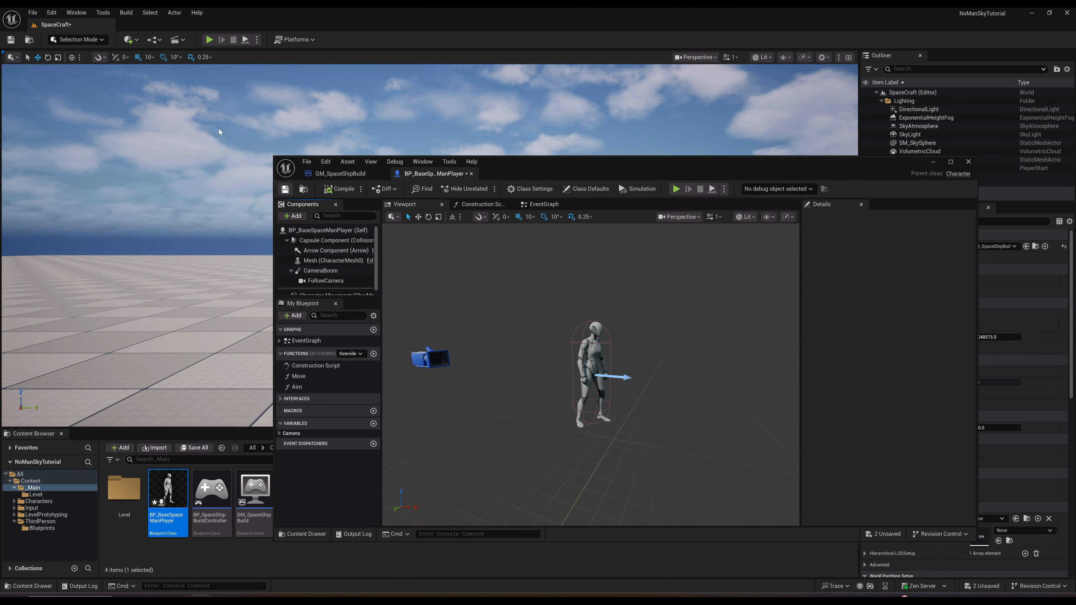
Step: Play-test the SpaceCraft level with the sphere-free player character in full view, and stop the session
click(209, 40)
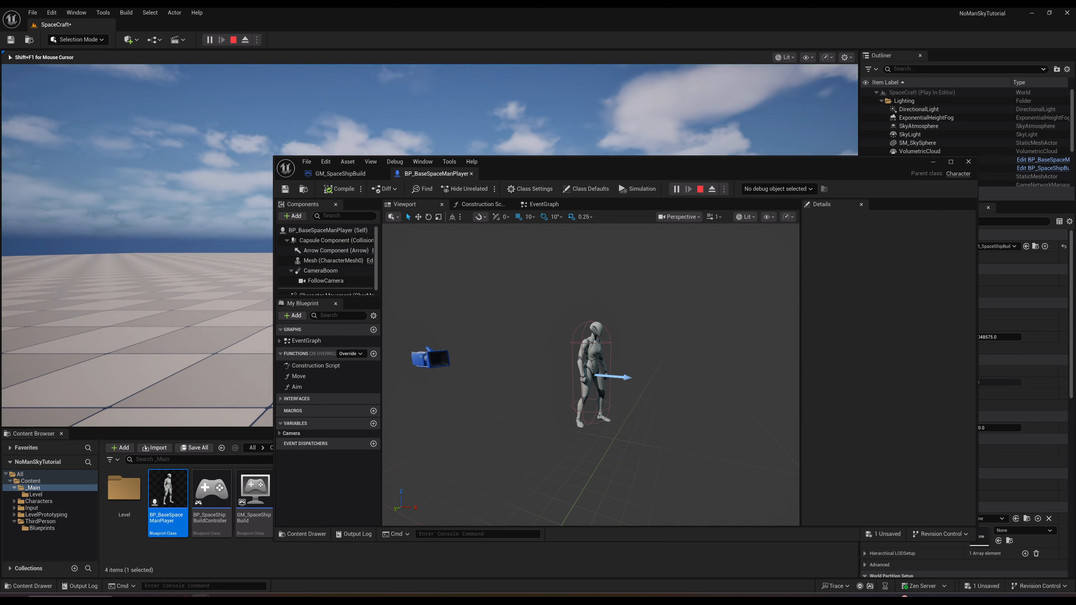
key(Escape)
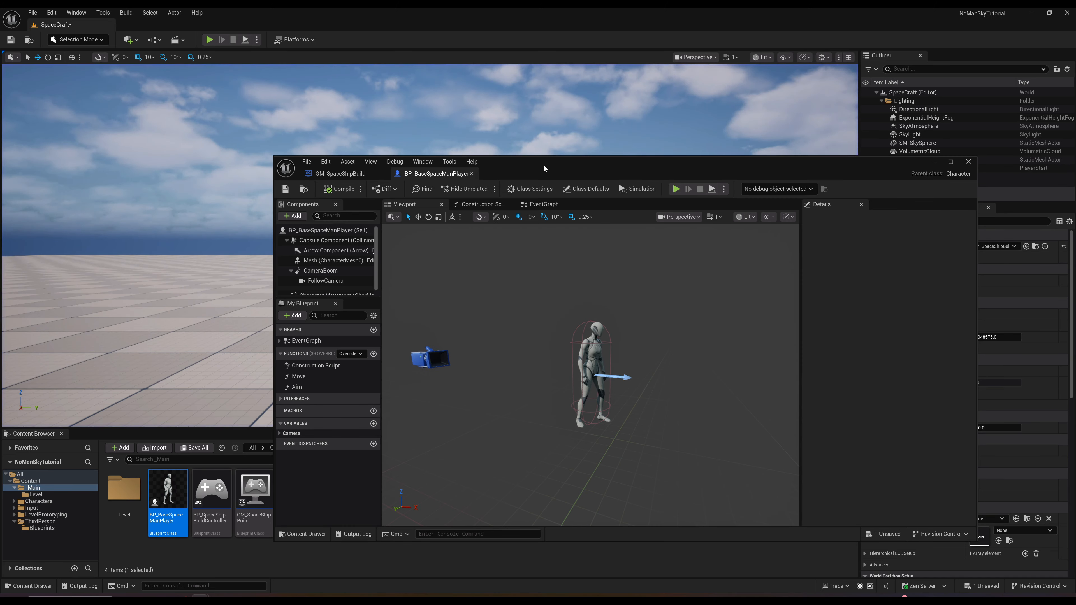
drag(544, 169, 615, 446)
click(209, 40)
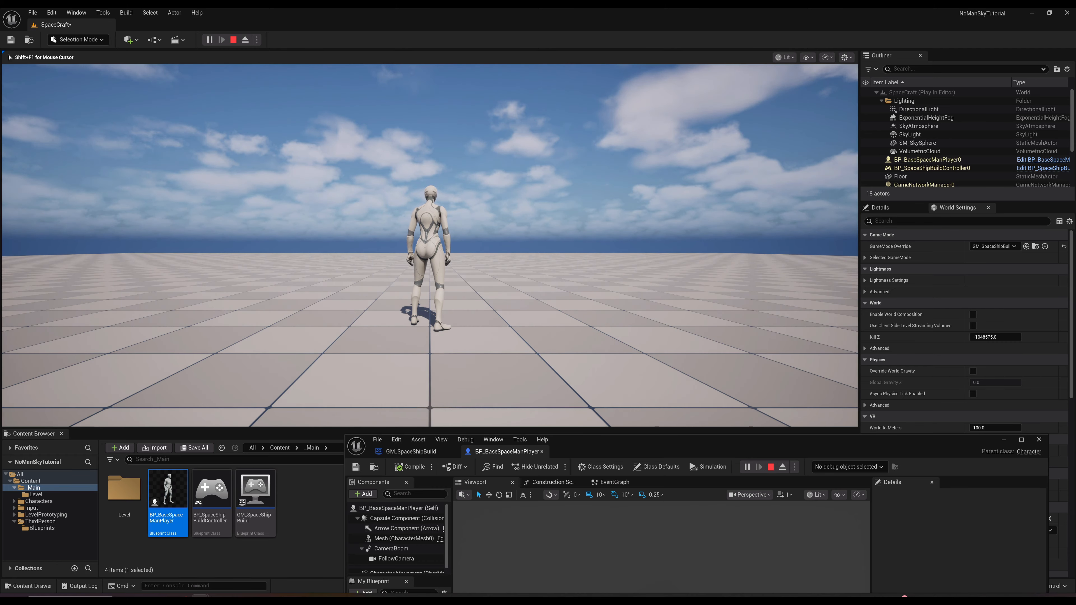
key(Escape)
Step: Open the BP_SpaceShipBuildController blueprint from _Main and show its Event Graph
click(220, 490)
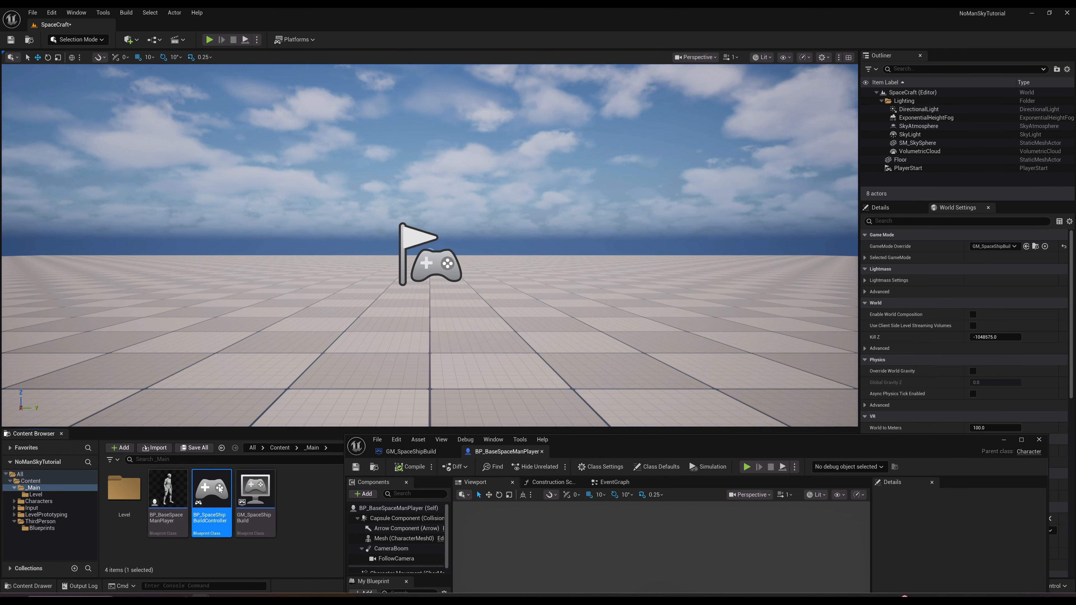
double_click(220, 490)
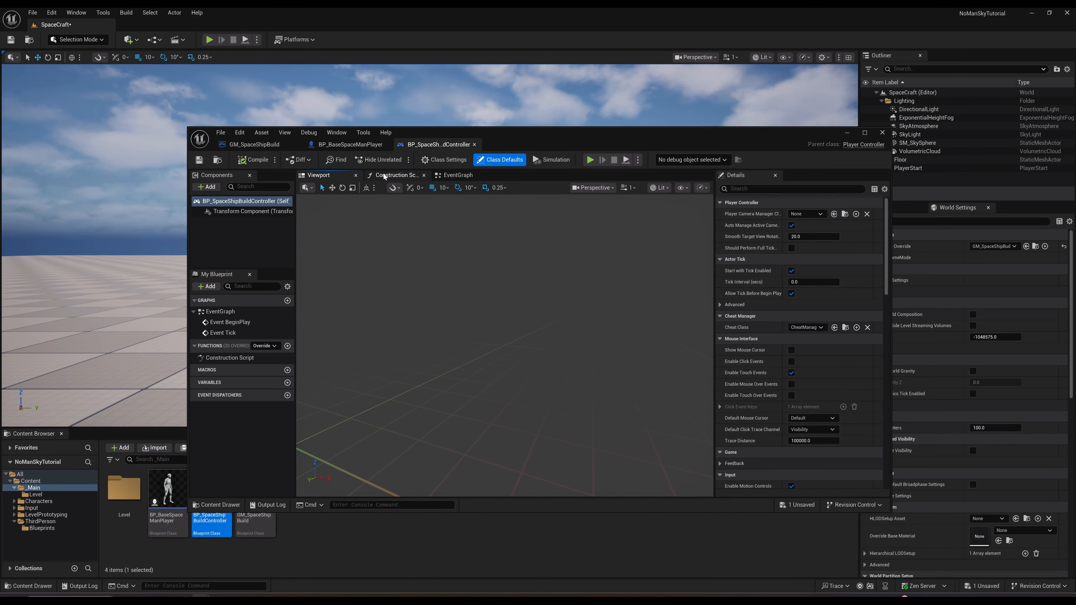
click(461, 176)
drag(574, 135, 796, 159)
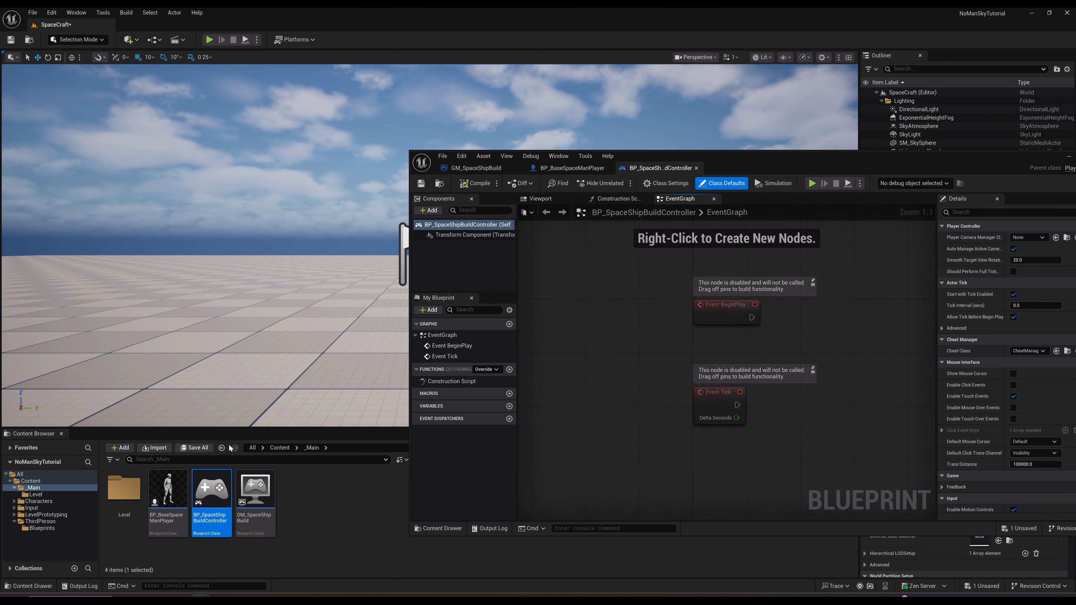
Step: Examine the look and jump input nodes in the Event Graph of BP_BaseSpaceManPlayer
double_click(169, 493)
click(665, 197)
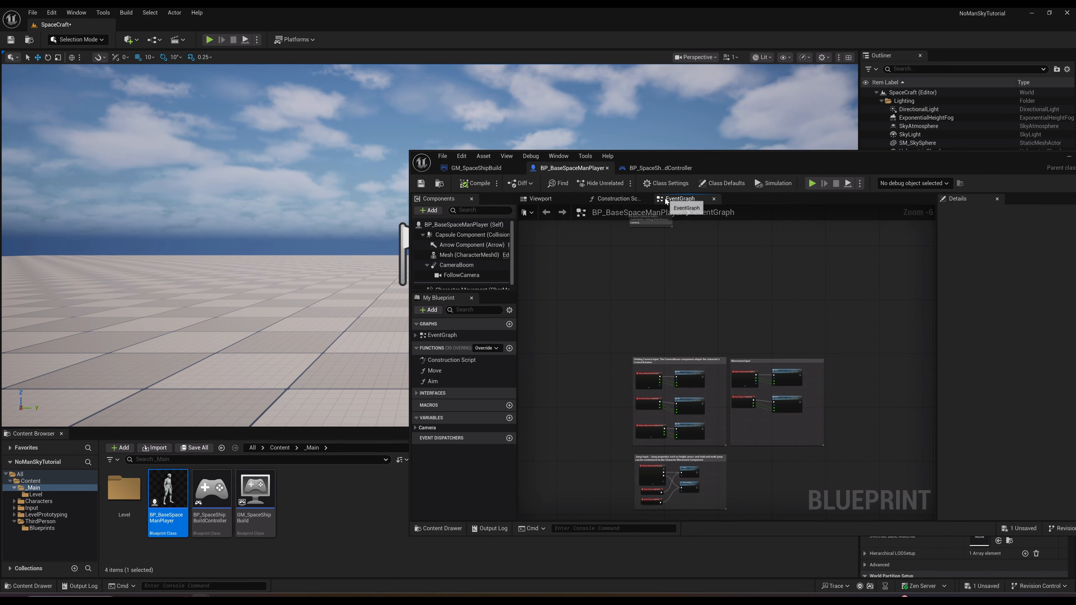
scroll(720, 360, up, 3)
right_drag(727, 361, 444, 169)
right_drag(550, 339, 834, 359)
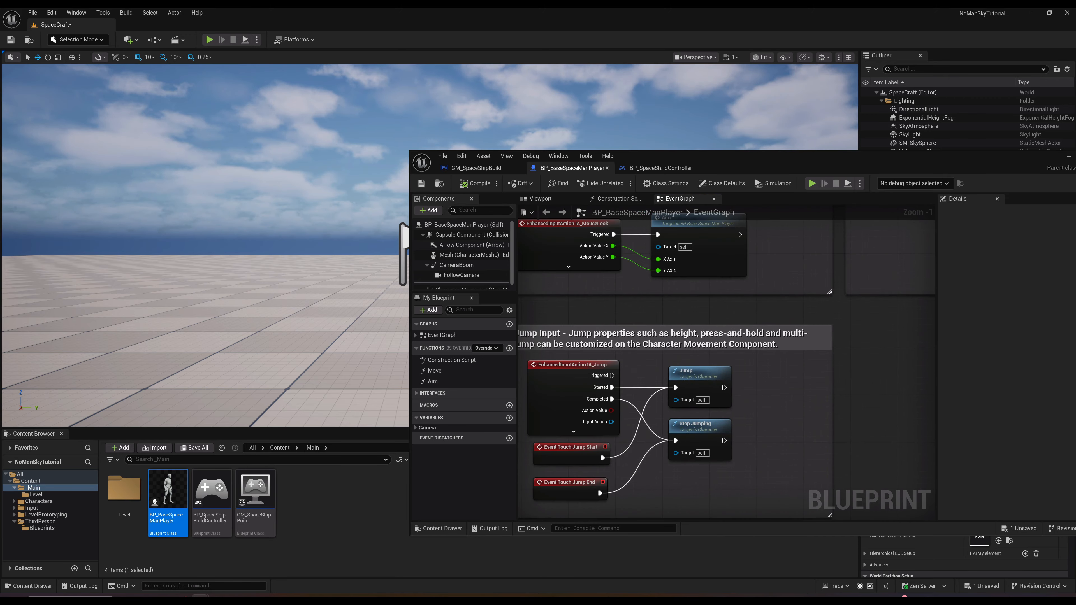
drag(702, 158, 673, 482)
scroll(622, 320, down, 3)
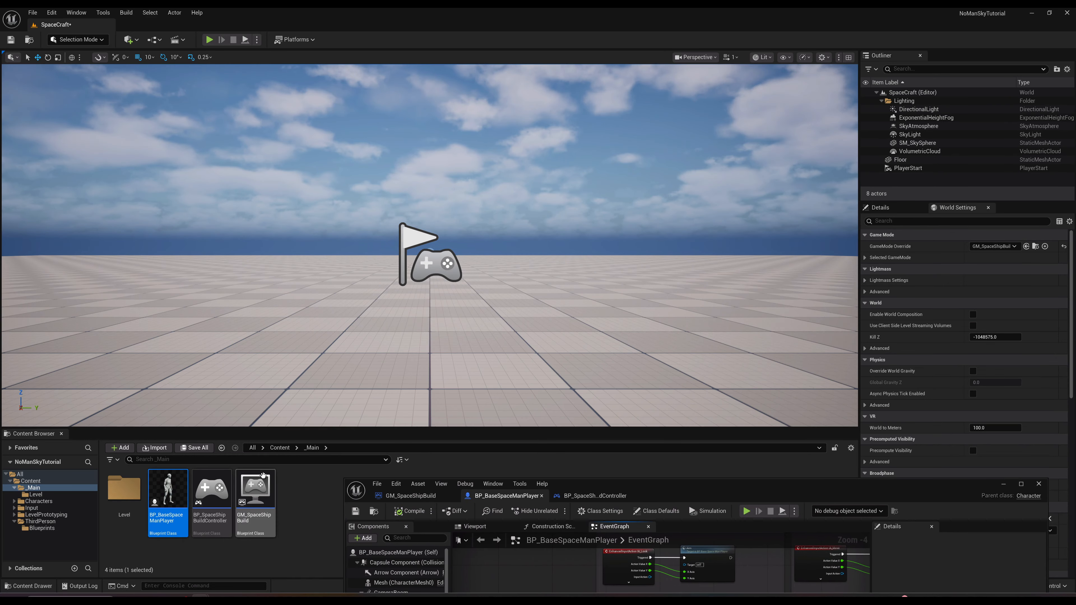
Step: Play the level in a New Editor Window (PIE) with the preview maximised, and end the session
click(256, 40)
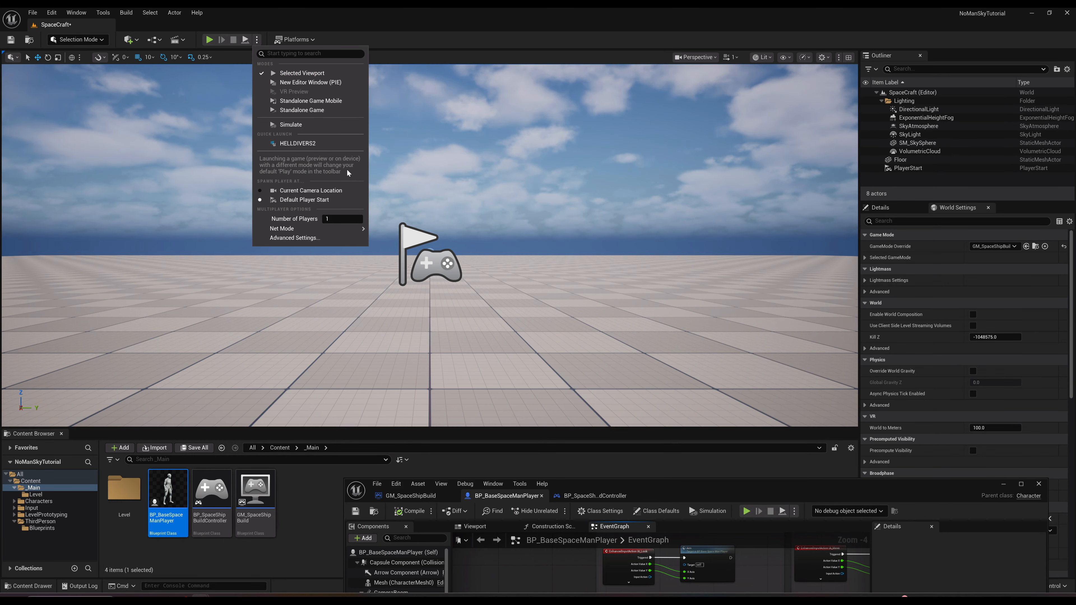
click(301, 82)
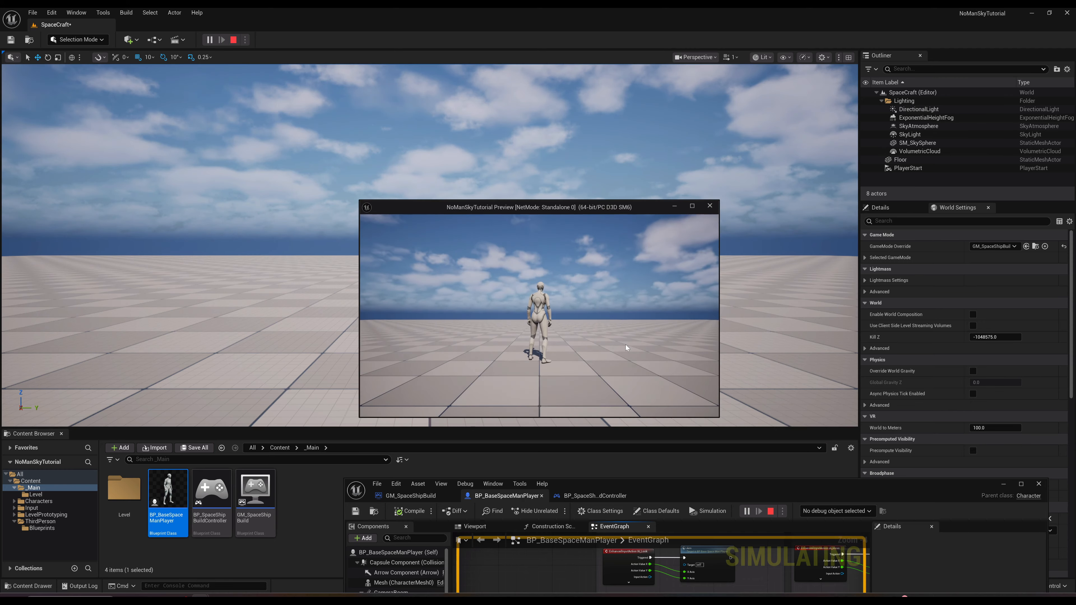
double_click(583, 205)
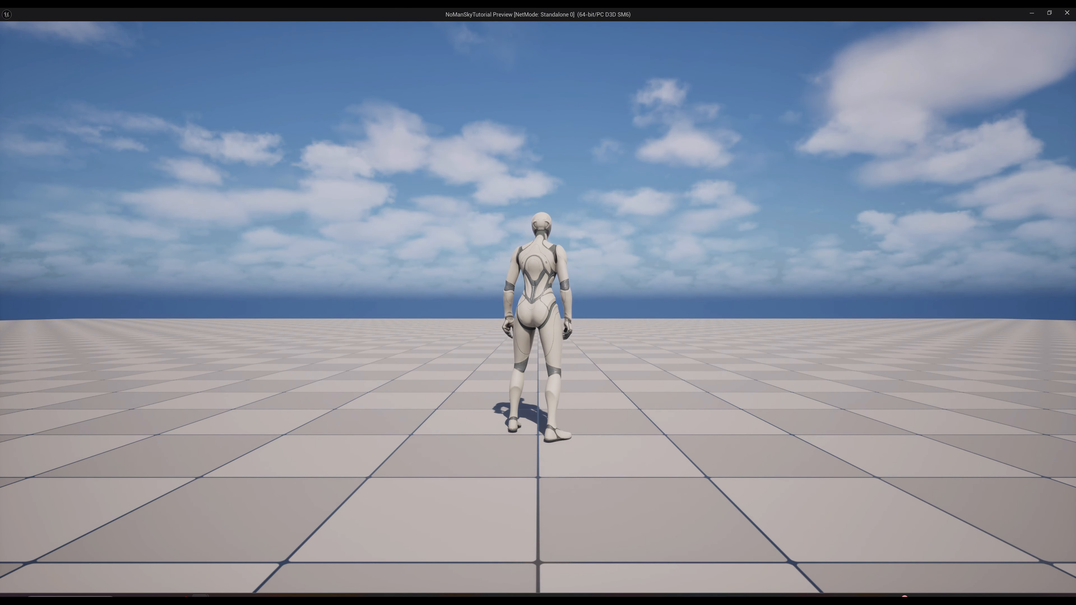
key(Escape)
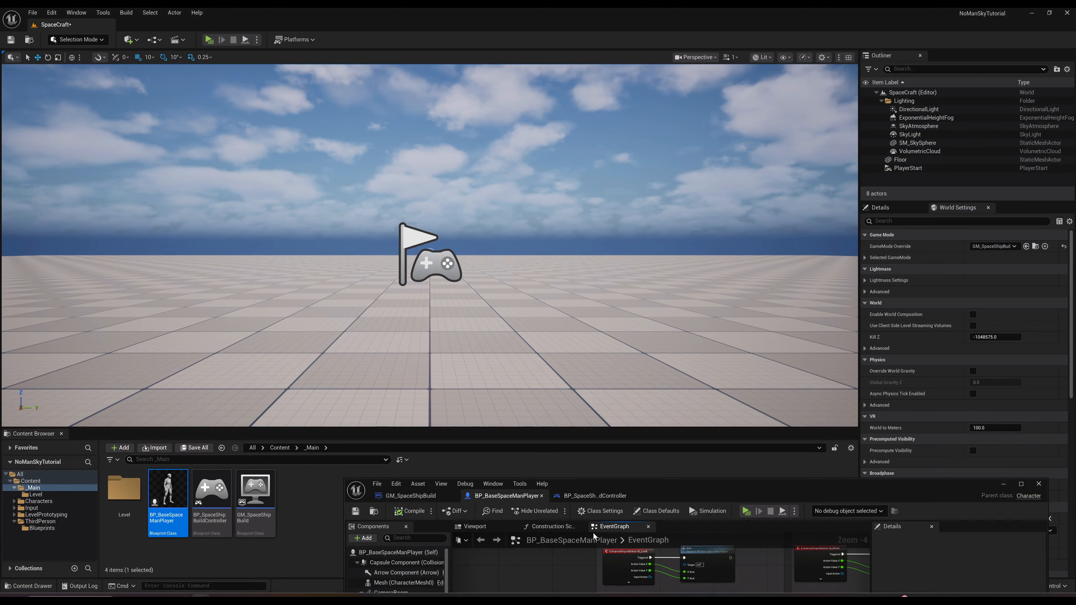
Step: Open BP_ThirdPersonPlayerController from Content/ThirdPerson/Blueprints and maximise the blueprint editor
drag(657, 481, 647, 551)
click(280, 449)
double_click(299, 489)
click(125, 483)
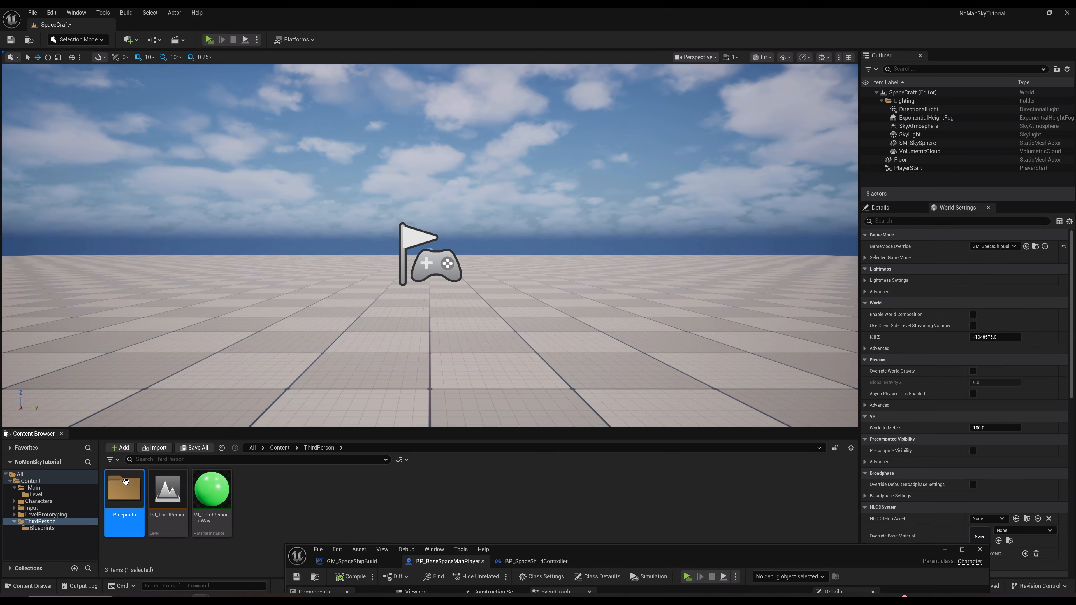
double_click(125, 481)
double_click(200, 497)
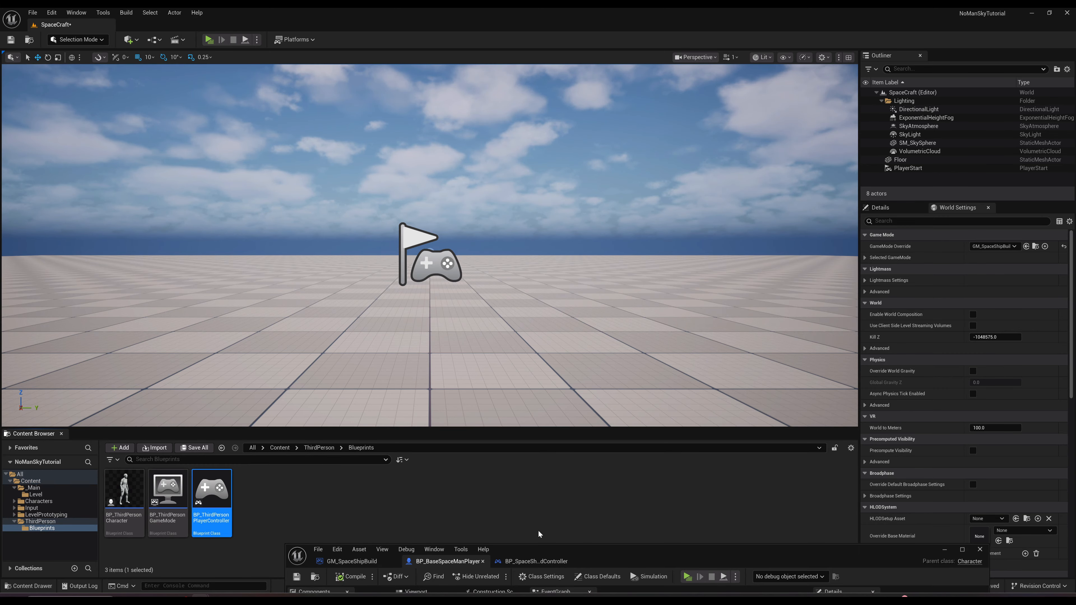
double_click(695, 554)
Step: Examine the Initialize player input nodes and their input-mapping and touch-control groups in BP_ThirdPersonPlayerController's Event Graph
right_drag(350, 178, 509, 427)
scroll(509, 427, down, 3)
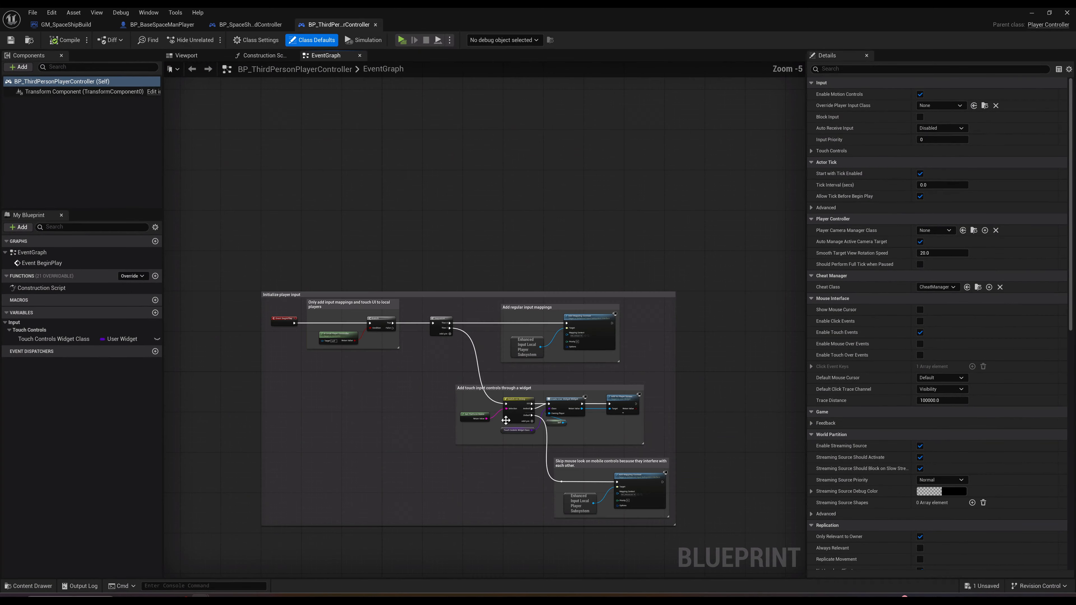
right_drag(373, 367, 480, 289)
scroll(480, 288, up, 4)
right_drag(578, 292, 141, 265)
right_drag(581, 281, 545, 222)
scroll(528, 226, down, 1)
scroll(528, 225, down, 4)
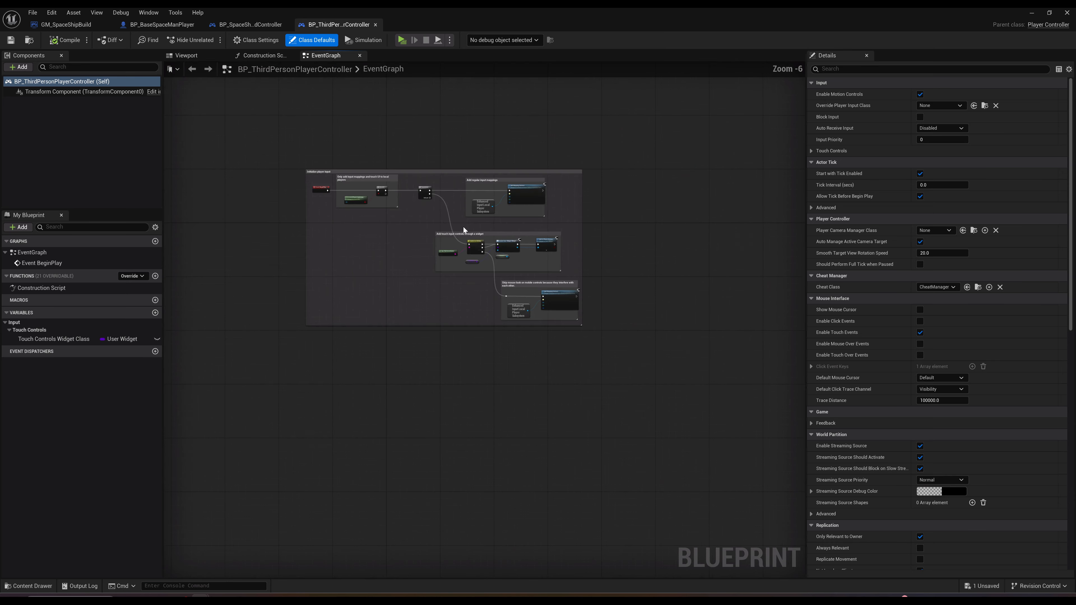
scroll(592, 264, down, 2)
right_drag(400, 248, 461, 266)
scroll(461, 266, up, 4)
right_drag(632, 172, 610, 171)
scroll(610, 171, down, 2)
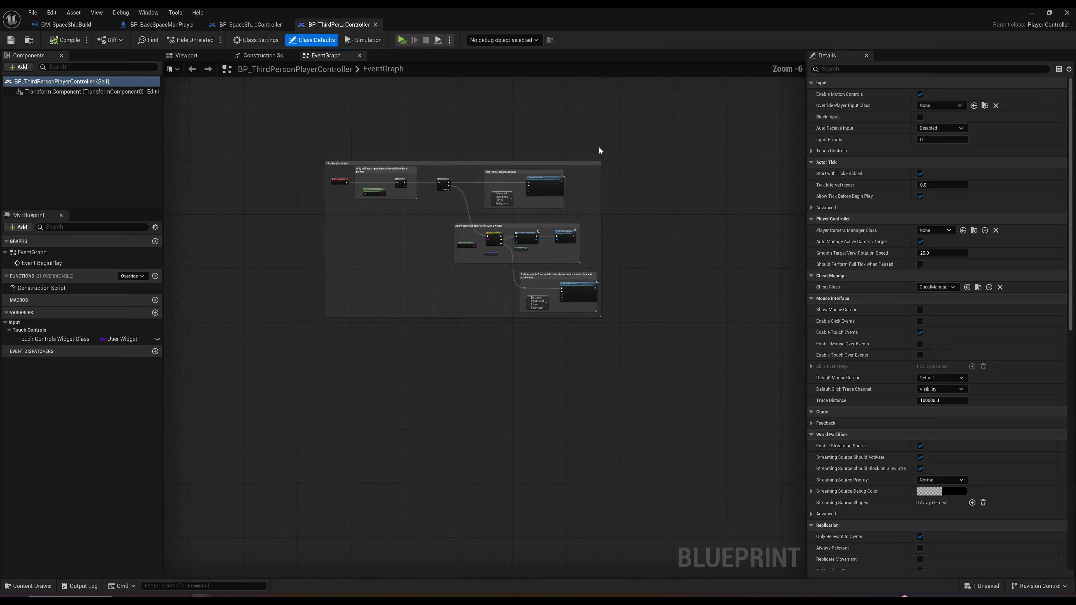
Step: Replace BP_SpaceShipBuildController's default event nodes with a copy of all BP_ThirdPersonPlayerController Event Graph nodes, and compile
drag(647, 107, 397, 378)
drag(354, 408, 355, 406)
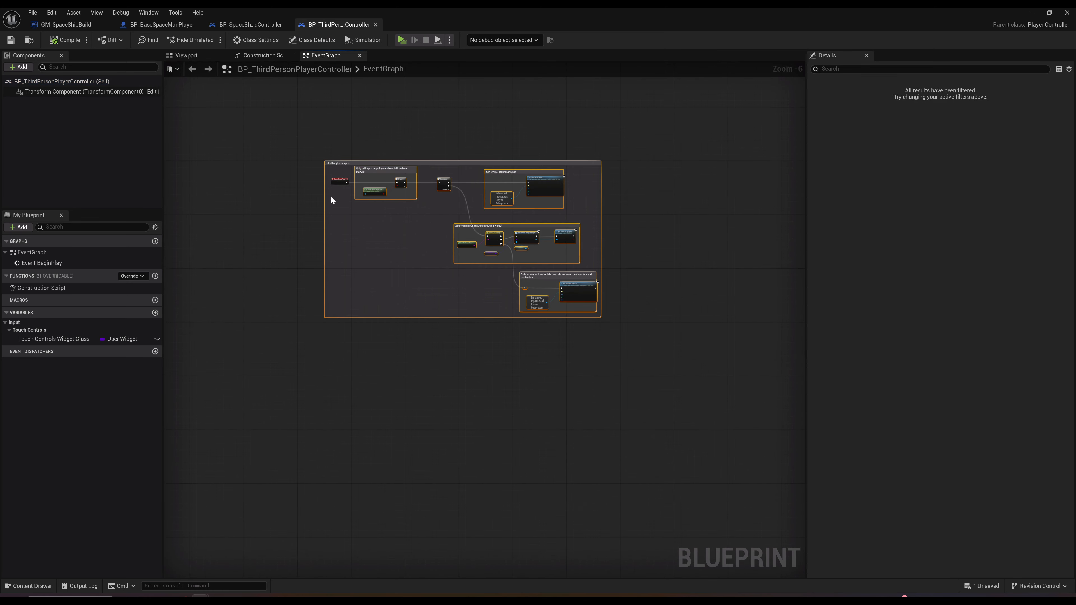
scroll(335, 191, up, 7)
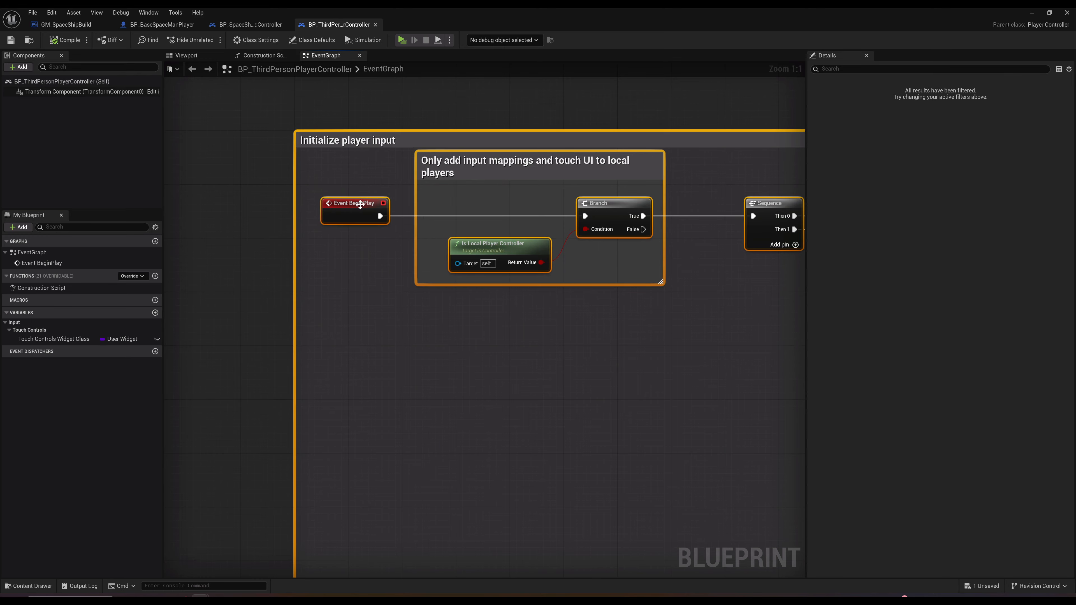
click(271, 24)
drag(504, 138, 273, 288)
key(Delete)
key(ctrl+v)
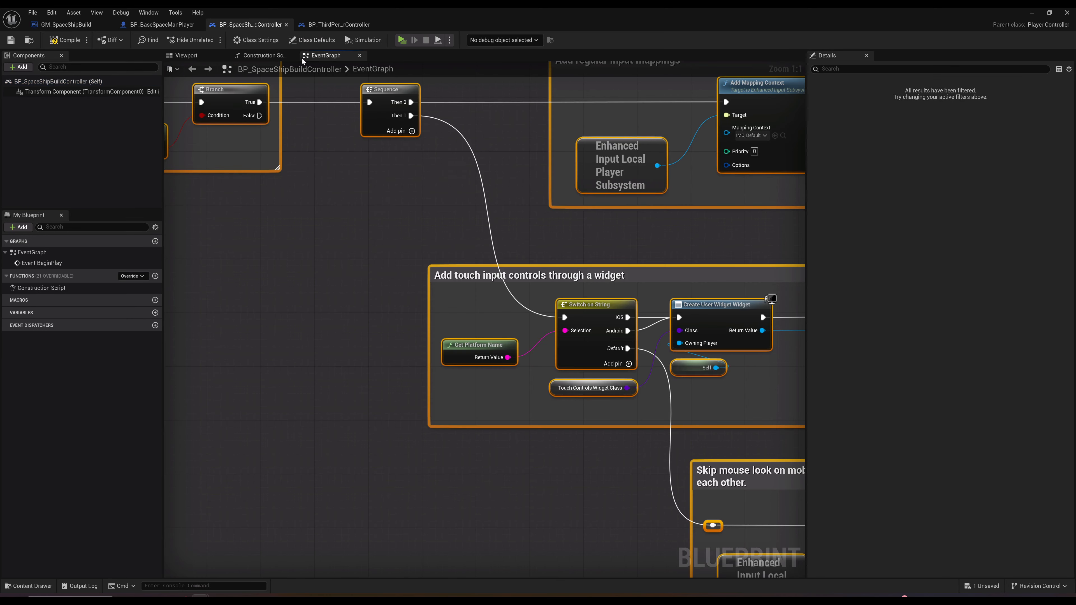
click(64, 40)
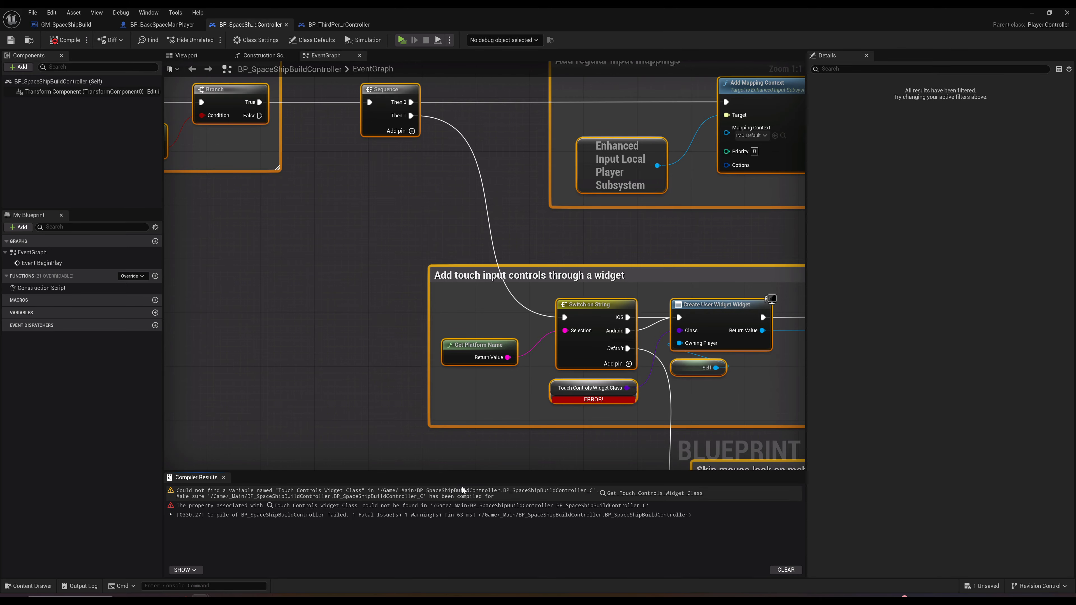
Step: Inspect the Touch Controls Widget Class node with the compile error and its source variable in BP_ThirdPersonPlayerController
right_drag(425, 364, 246, 308)
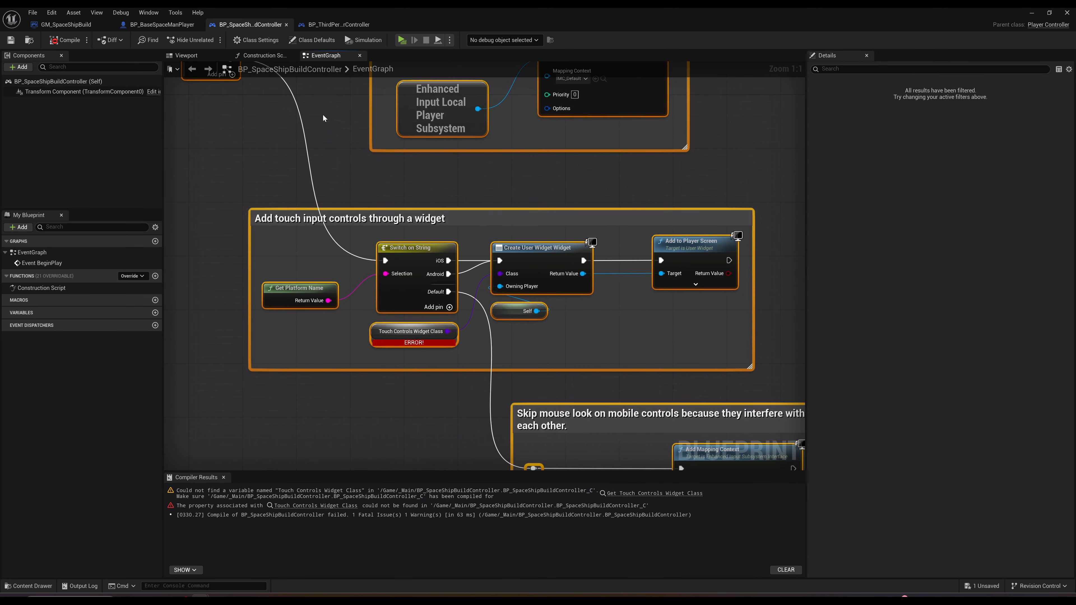
click(314, 27)
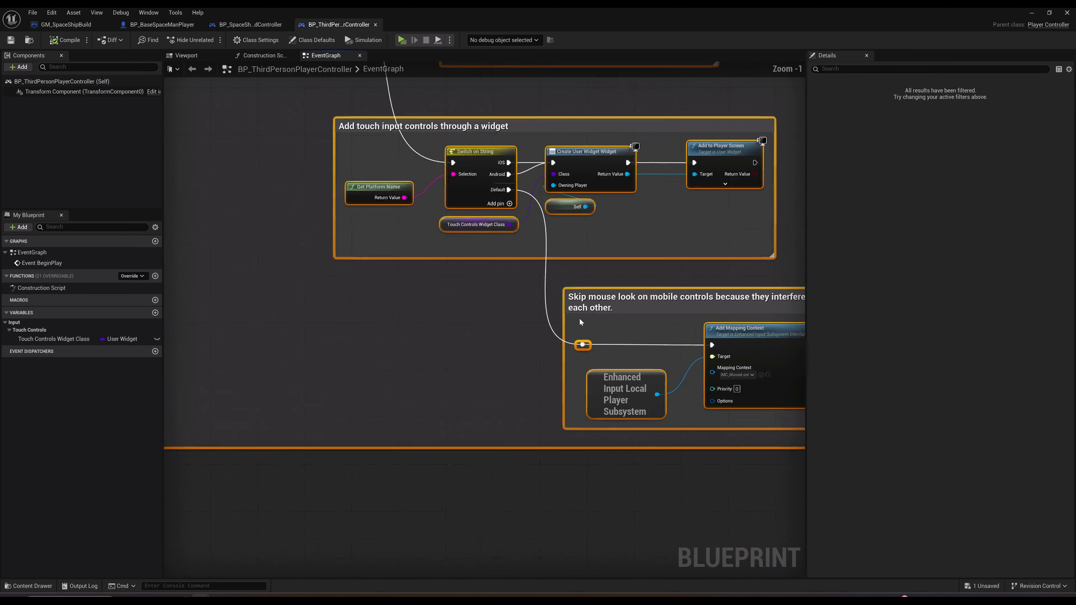
click(418, 243)
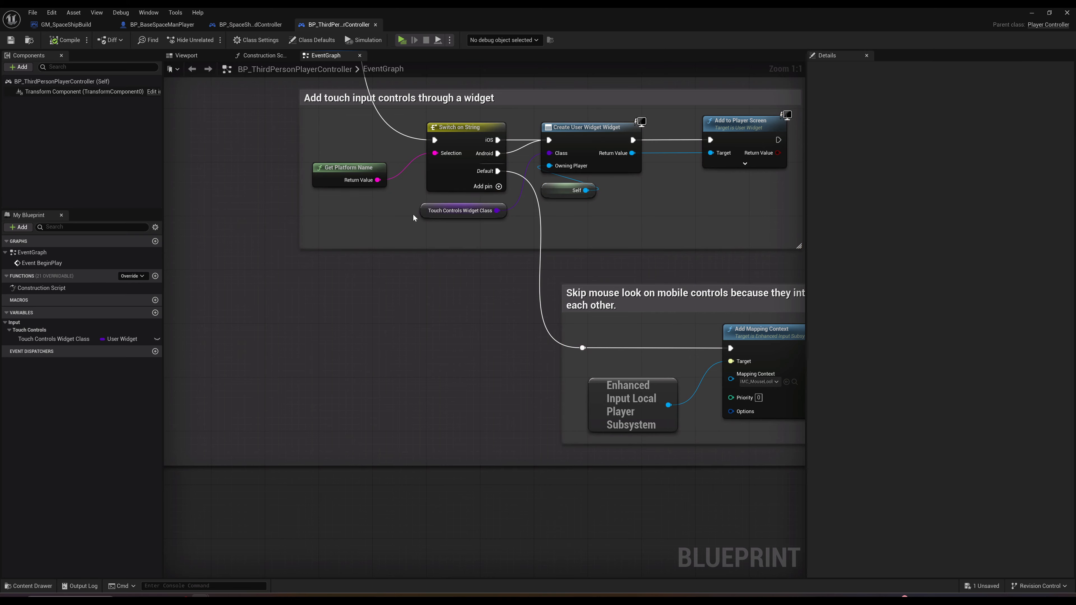
click(51, 343)
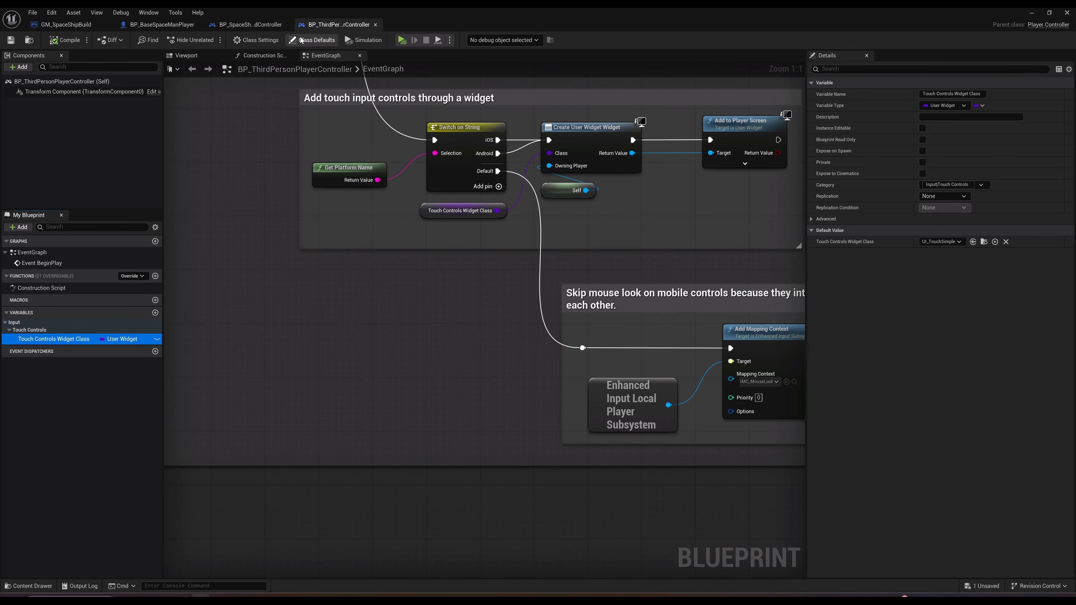
Step: Delete the touch-input and mobile mouse-look node groups from BP_SpaceShipBuildController, shrink the surrounding comment box to fit, and compile
click(262, 24)
right_drag(395, 225, 346, 170)
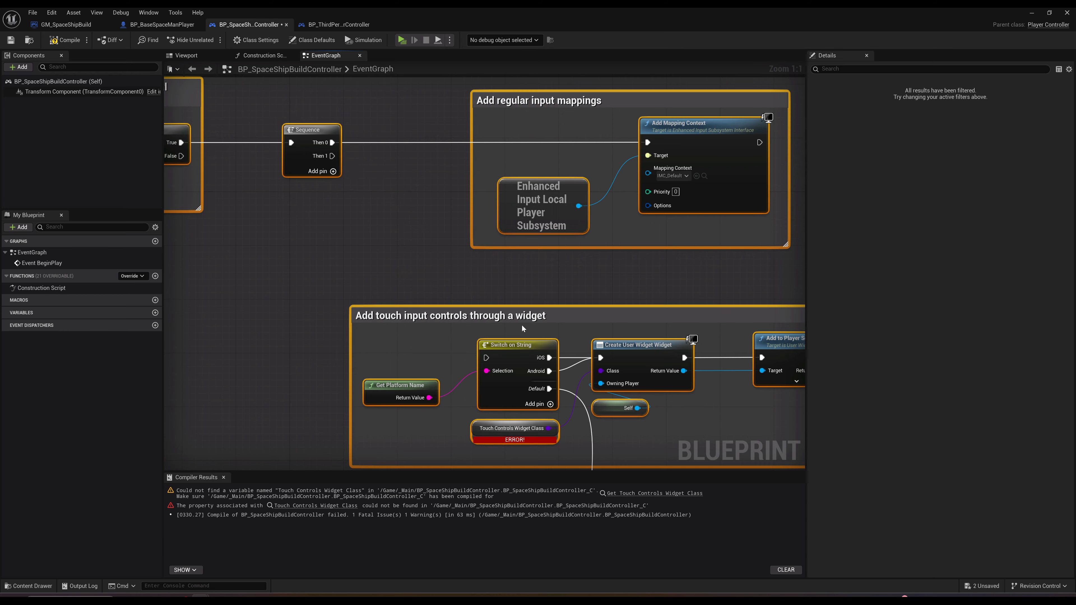
scroll(524, 333, down, 4)
drag(284, 219, 549, 377)
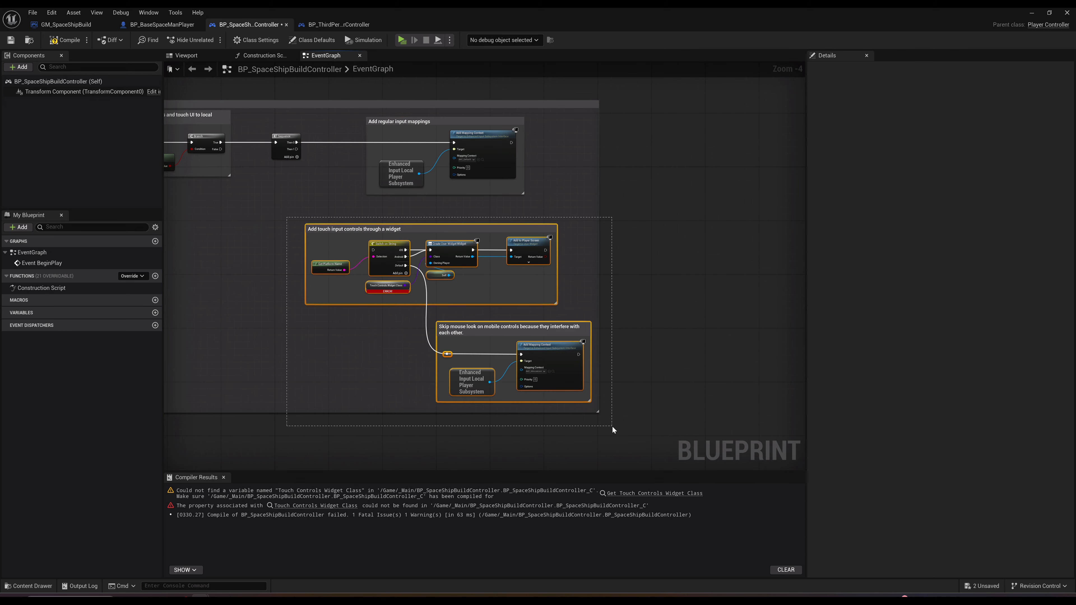
drag(613, 429, 613, 429)
key(Delete)
click(75, 41)
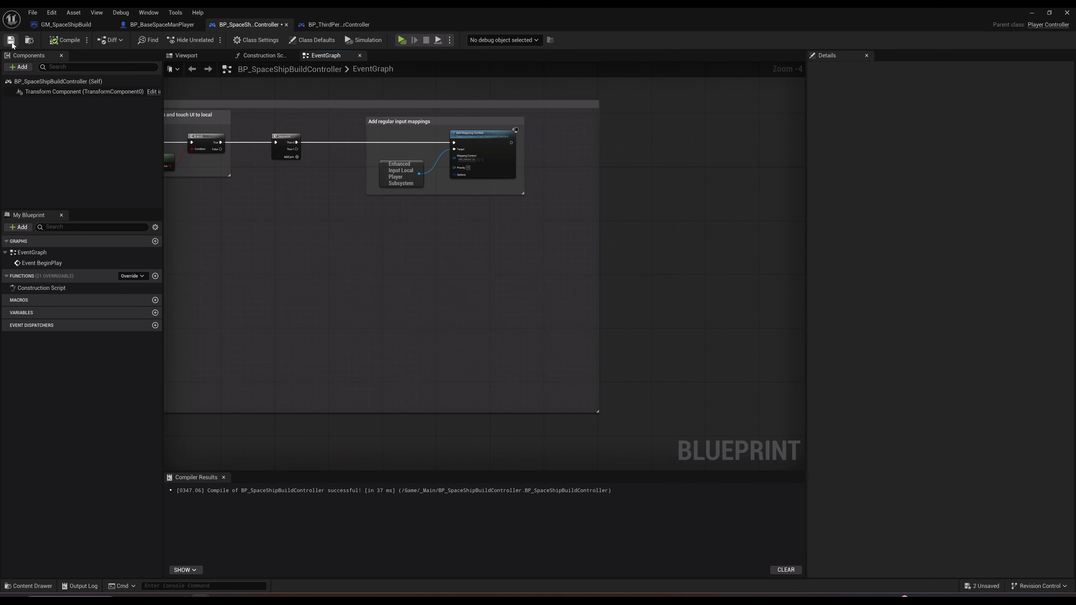
drag(485, 414, 440, 215)
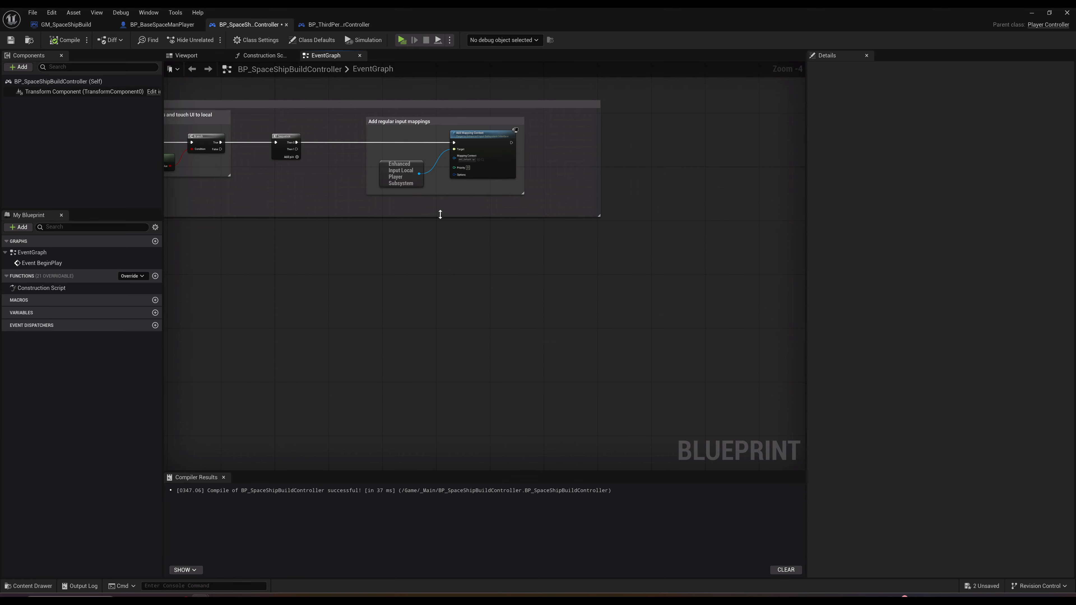
click(73, 41)
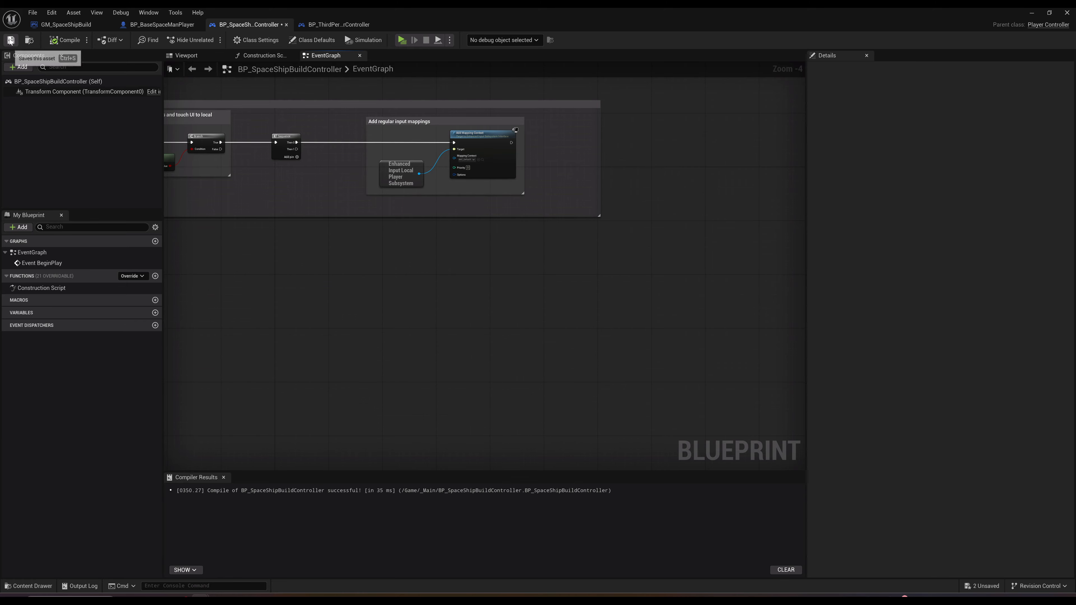
Step: Play-test the SpaceCraft level, moving the character forward, backward and sideways
click(401, 40)
key(a)
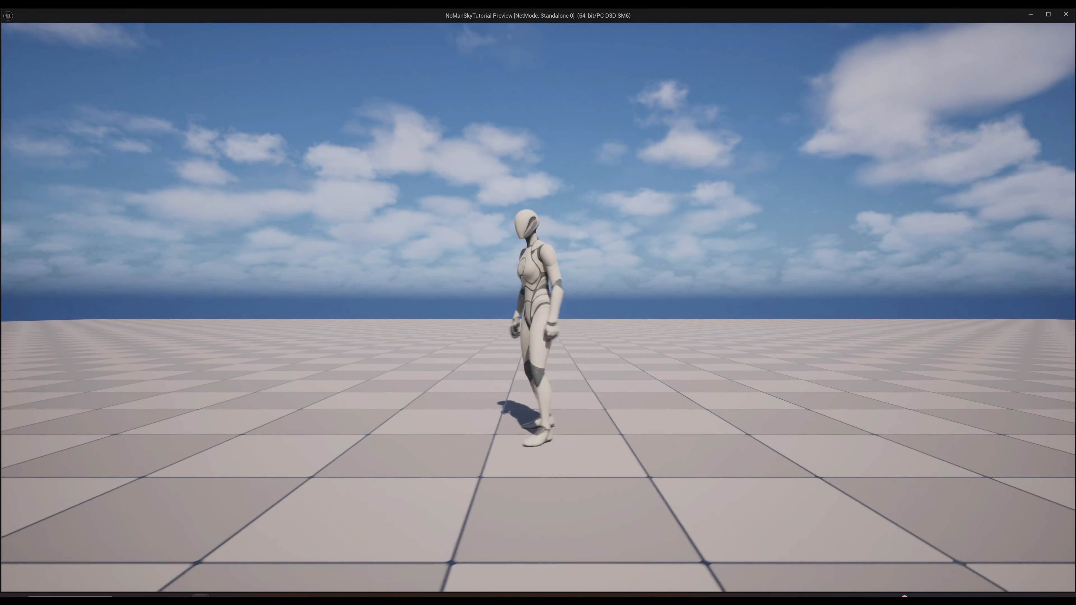
key(w)
key(d)
key(s)
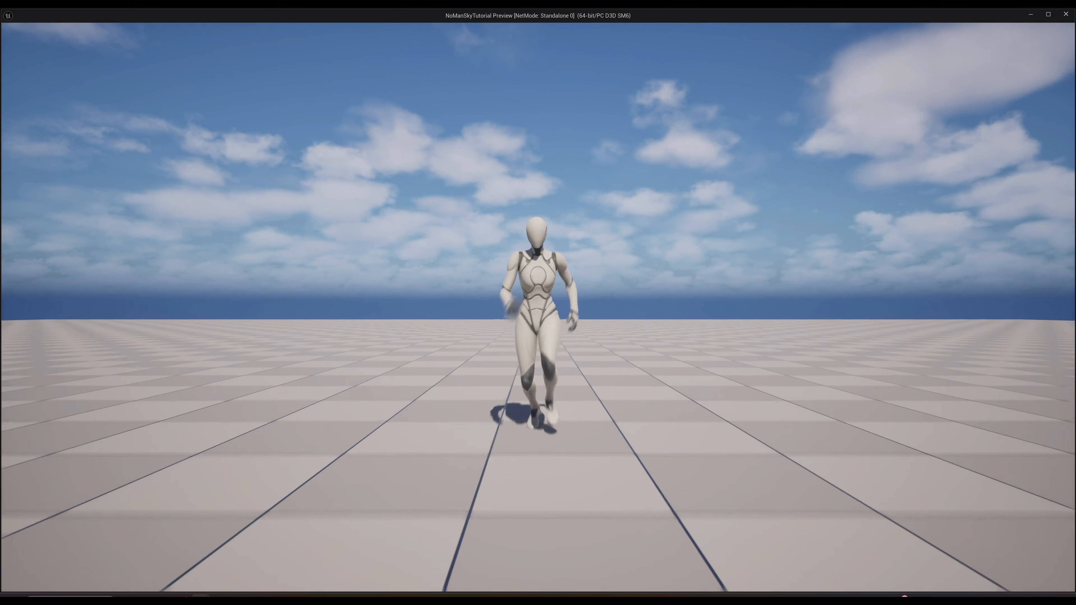
key(a)
key(Escape)
Step: Open the Lvl_ThirdPerson level from Content/ThirdPerson, saving the SpaceCraft level before it closes
right_drag(348, 273, 482, 383)
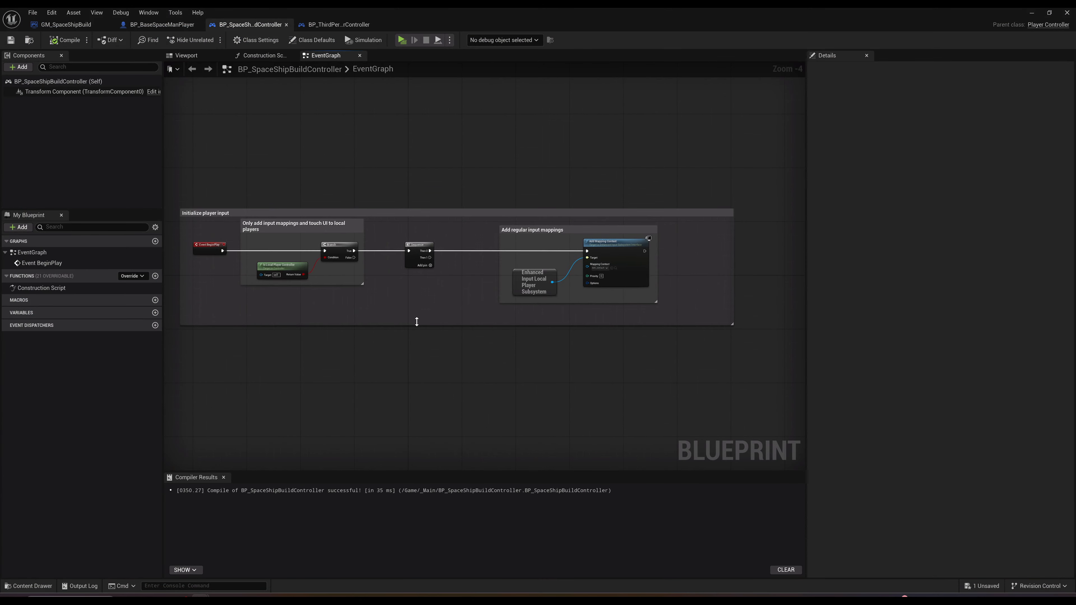
double_click(368, 11)
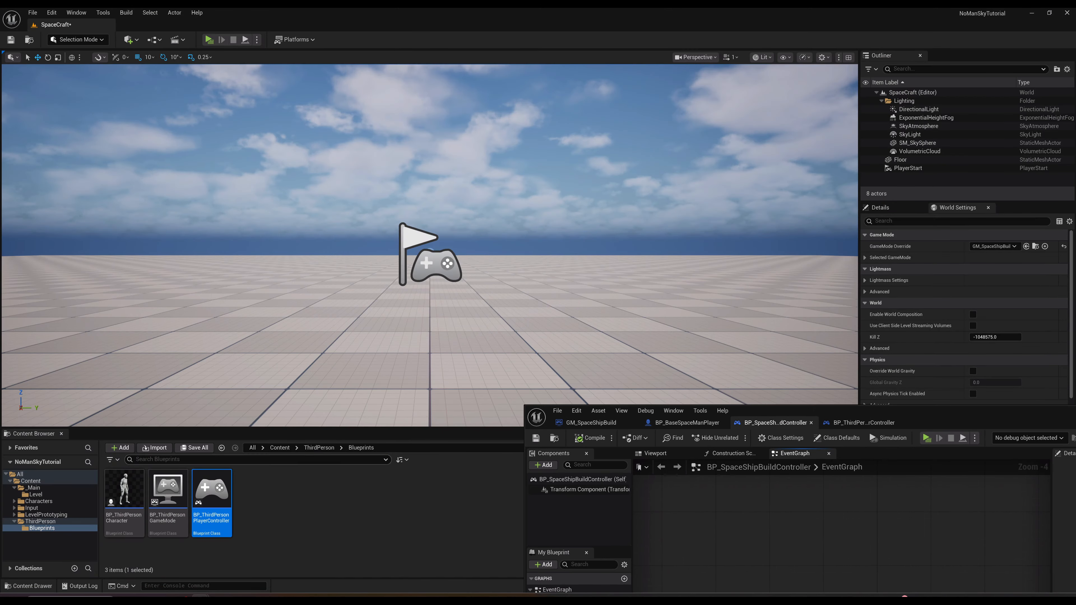
drag(825, 414, 760, 553)
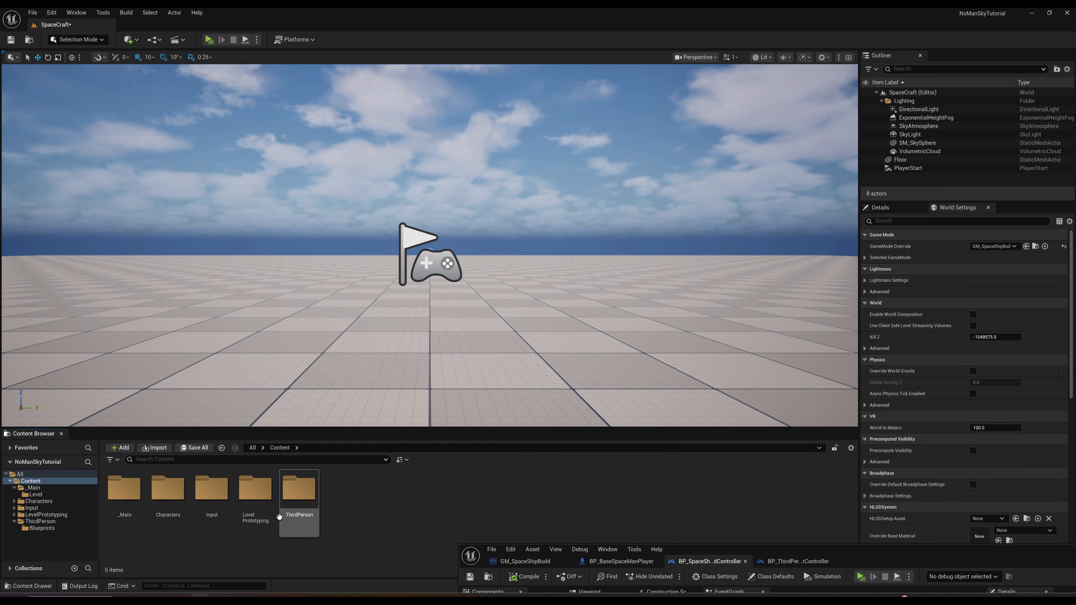
double_click(247, 496)
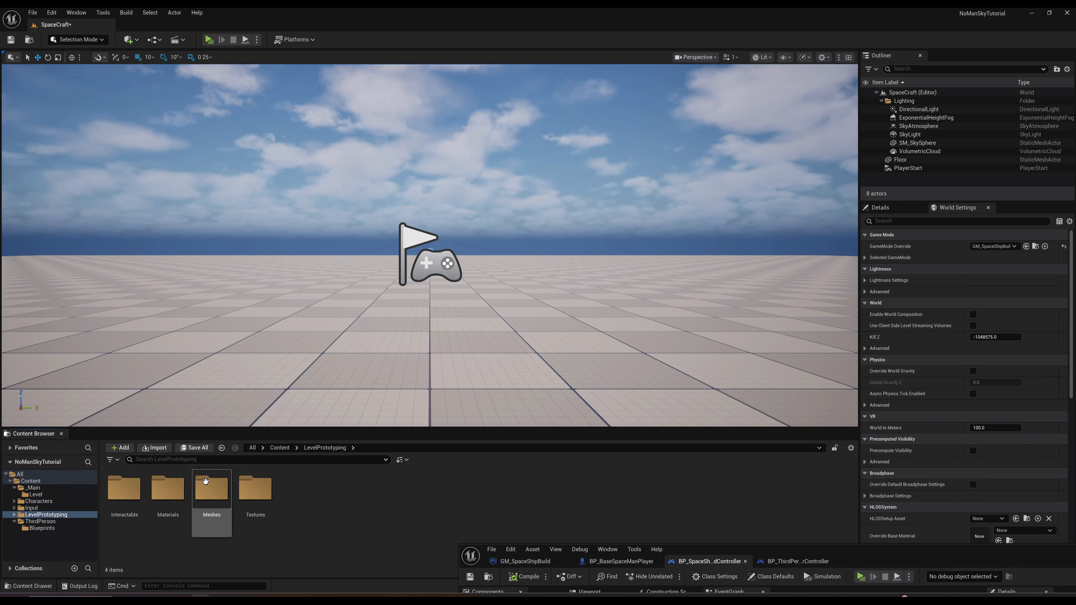
click(296, 448)
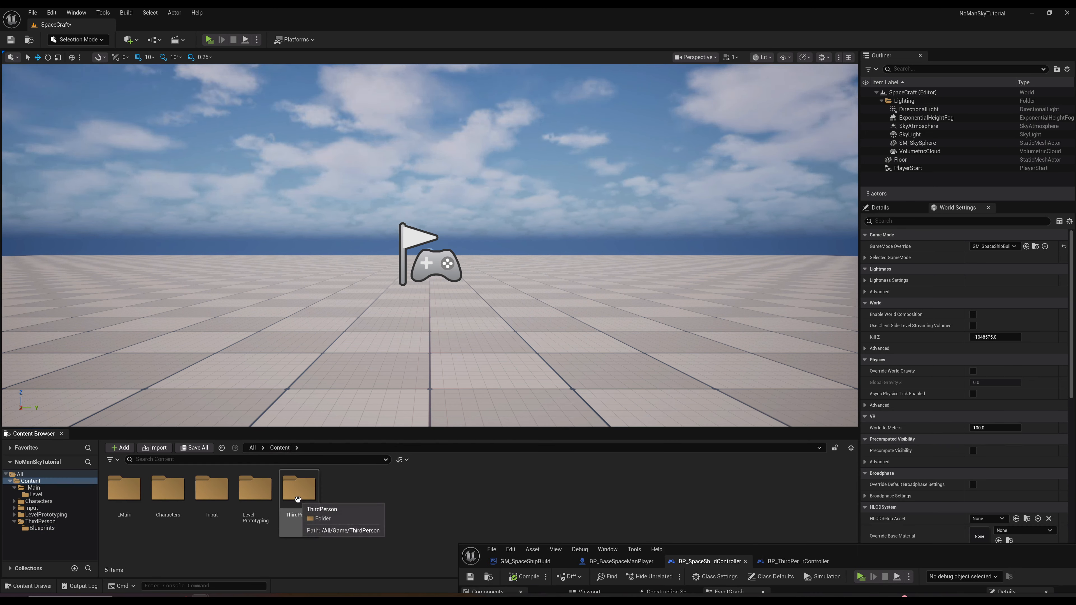
click(306, 526)
double_click(168, 492)
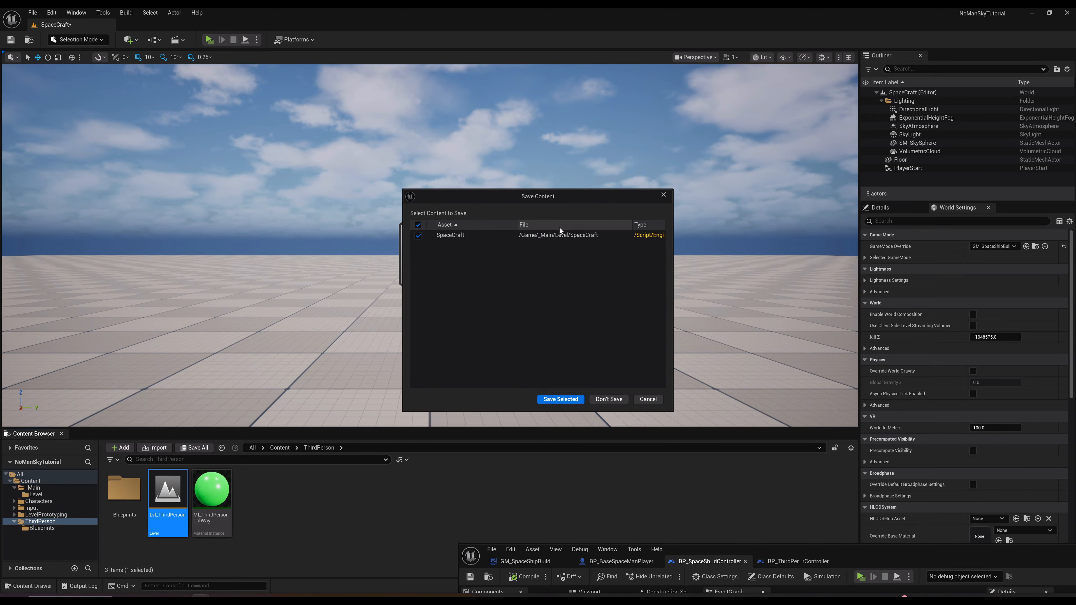
click(560, 399)
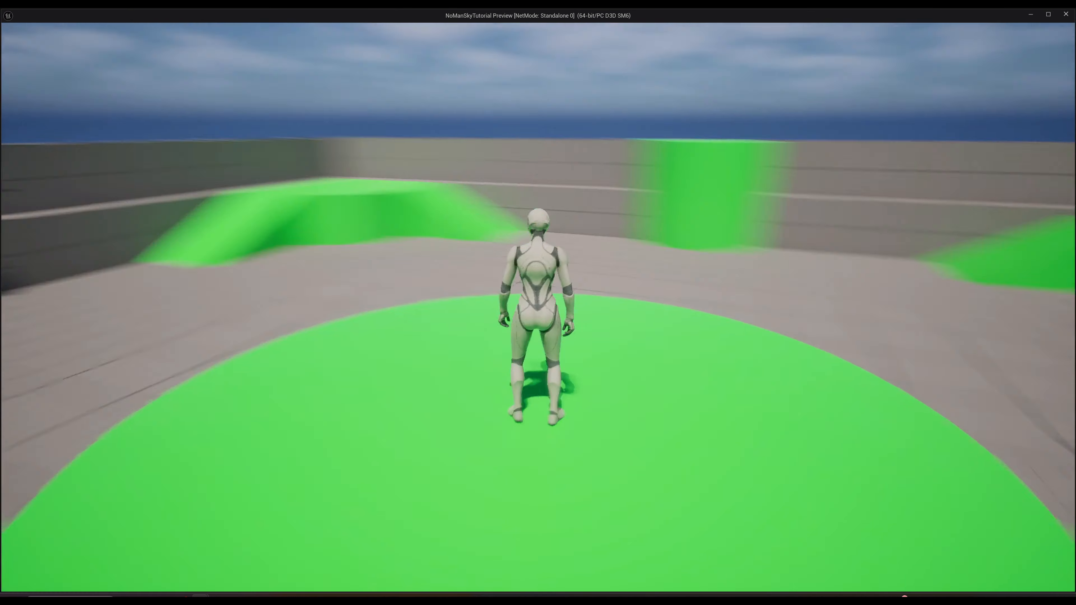
Step: Play-test character movement and camera look in the Lvl_ThirdPerson level
key(d)
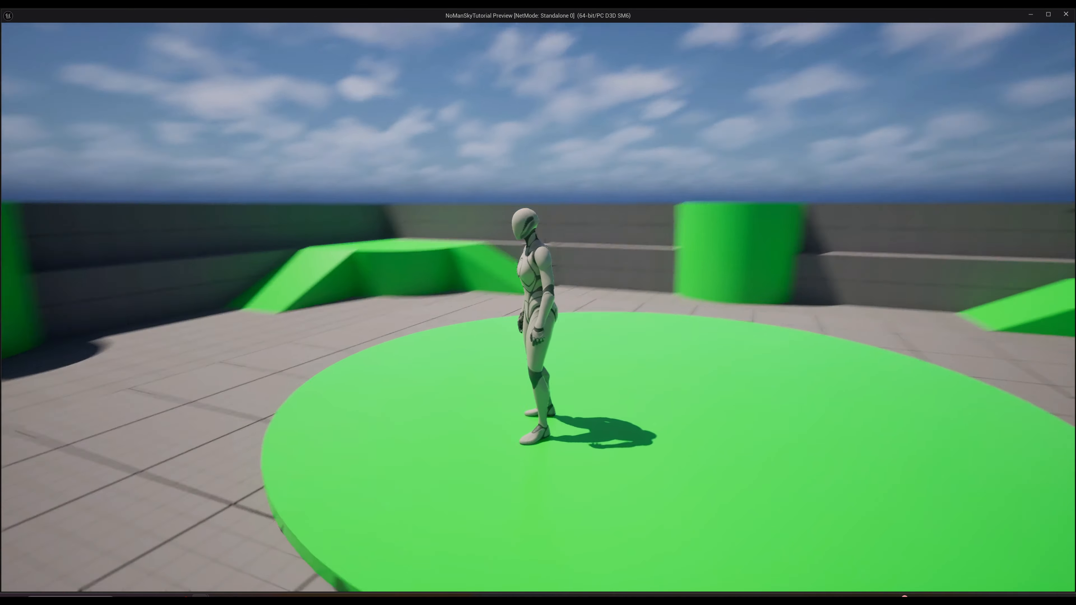
key(w)
key(Escape)
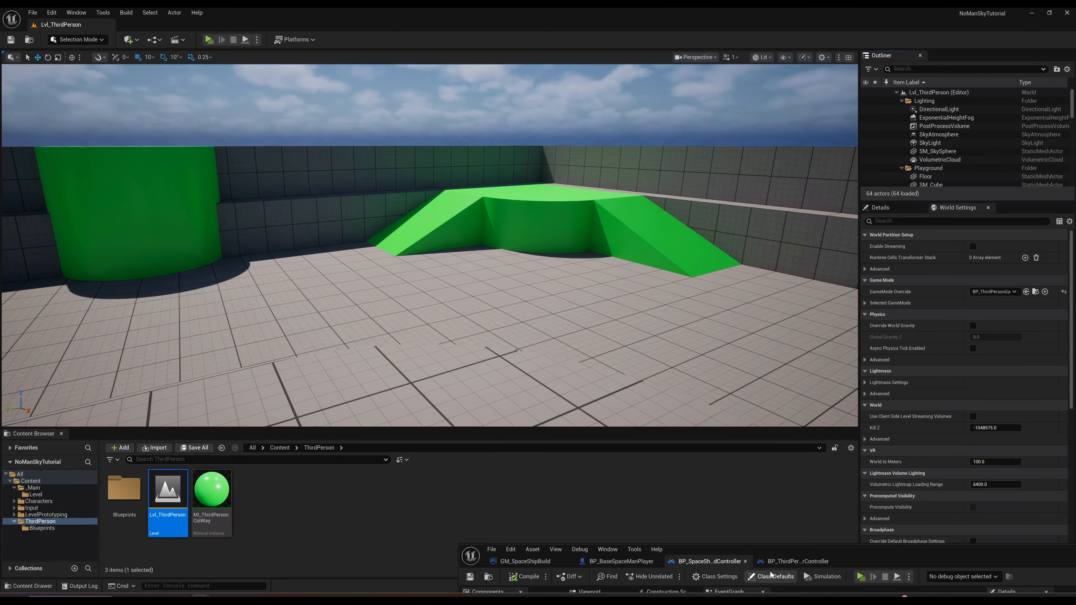
Step: Locate BP_ThirdPersonPlayerController in the Content Browser beside its character and game mode blueprints, and return to its maximised editor
drag(858, 558, 817, 206)
click(737, 213)
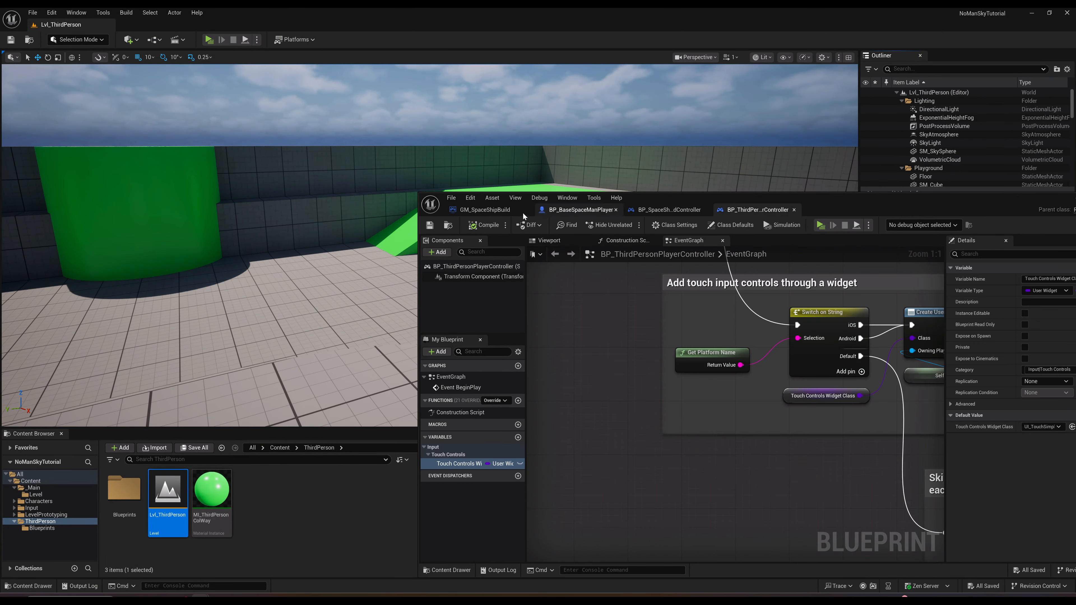
click(447, 225)
ctrl+click(163, 500)
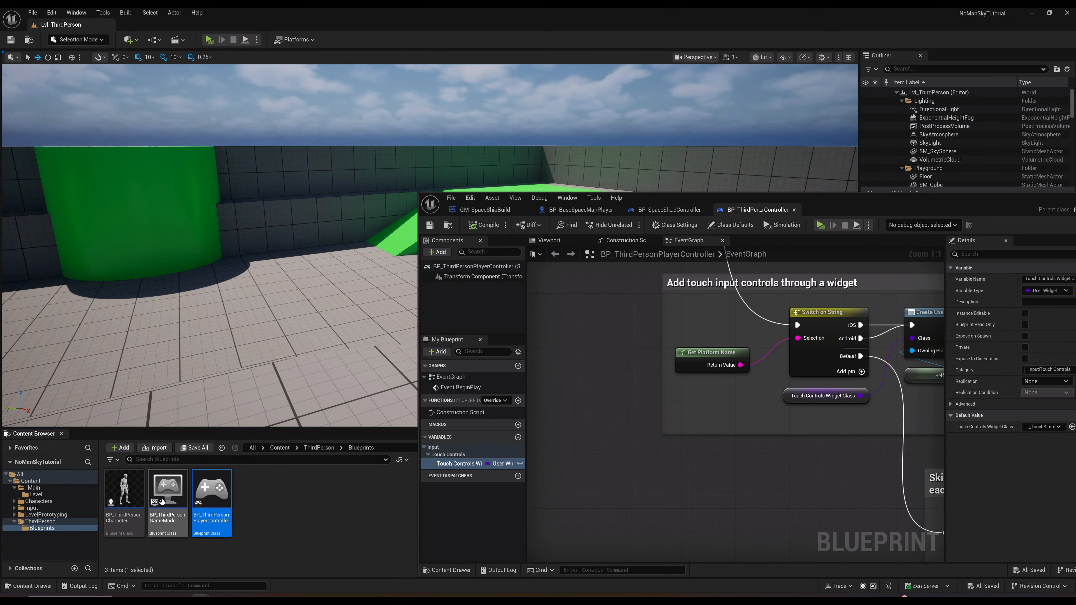
ctrl+click(132, 495)
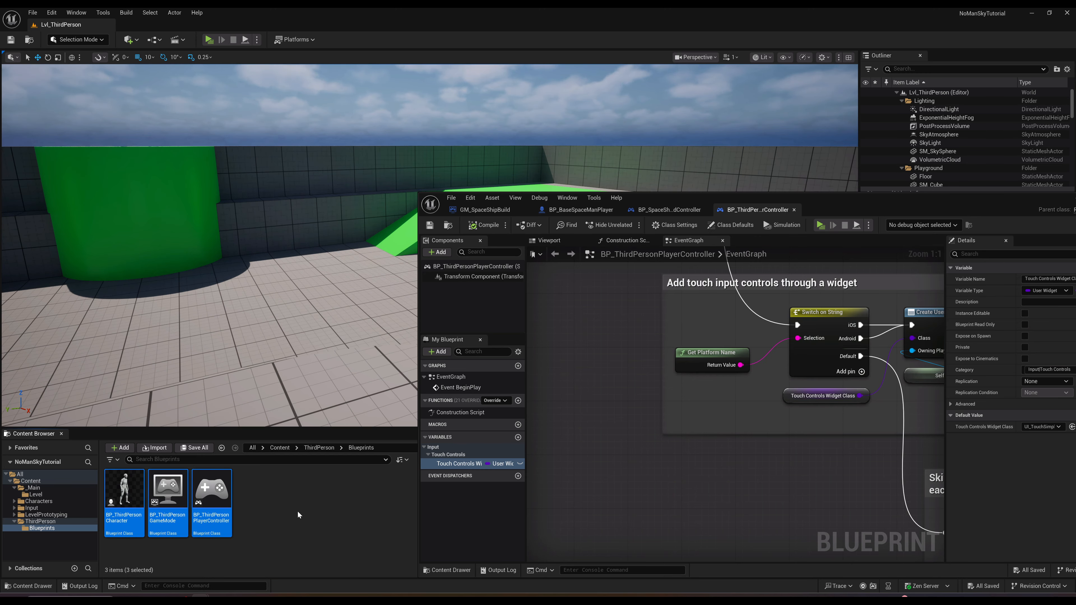
click(214, 494)
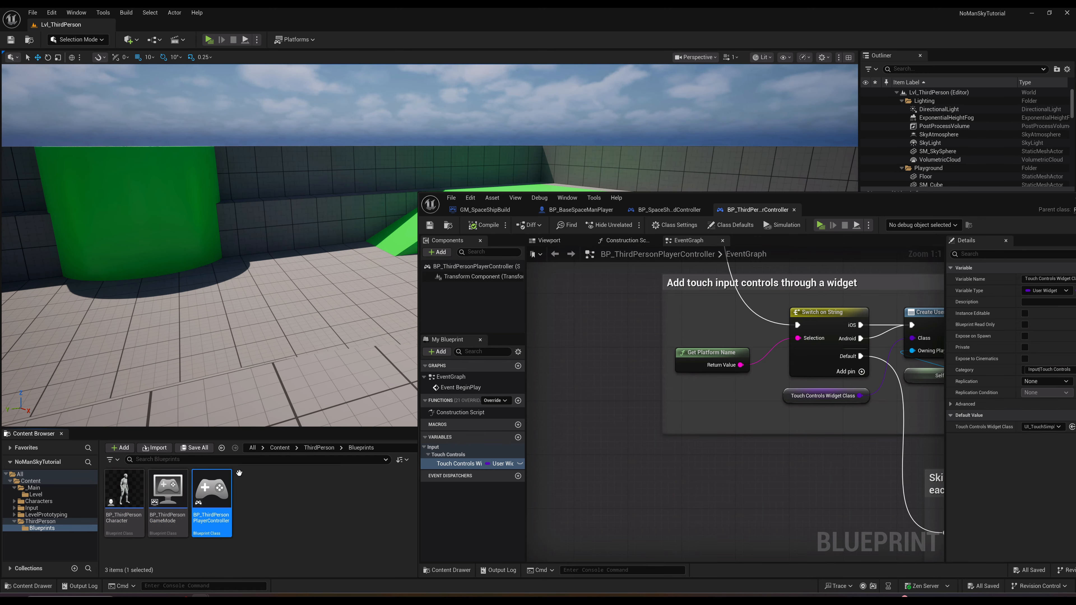
drag(848, 205, 745, 160)
double_click(745, 159)
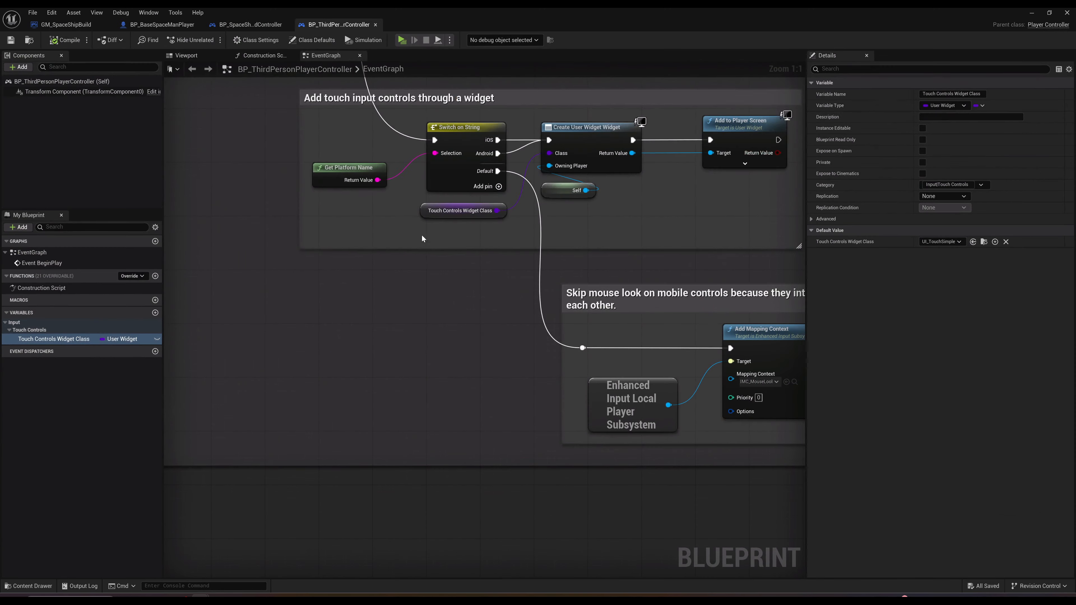
Step: Replace all nodes in BP_SpaceShipBuildController's Event Graph with a fresh copy of BP_ThirdPersonPlayerController's full Event Graph
right_drag(430, 281, 312, 316)
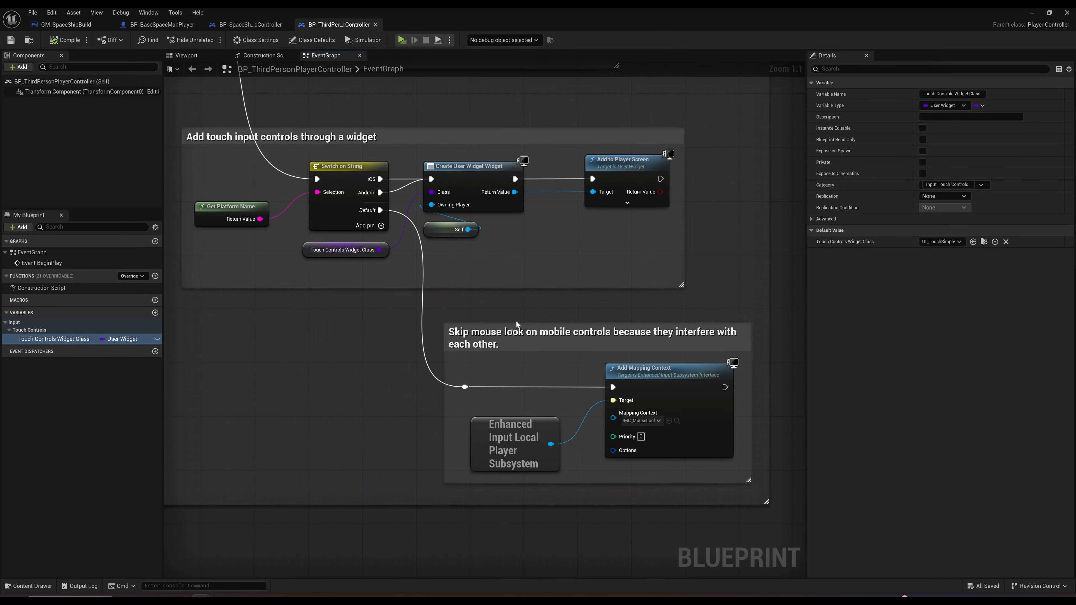
right_drag(434, 314, 485, 377)
scroll(484, 377, down, 3)
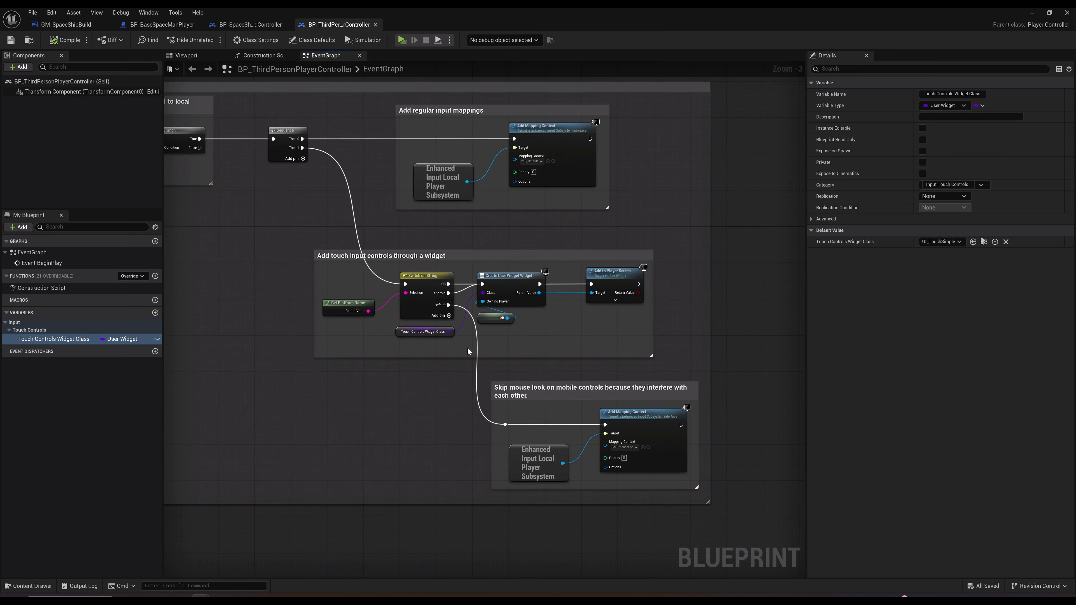
drag(466, 366, 654, 449)
drag(277, 231, 708, 486)
key(ctrl+a)
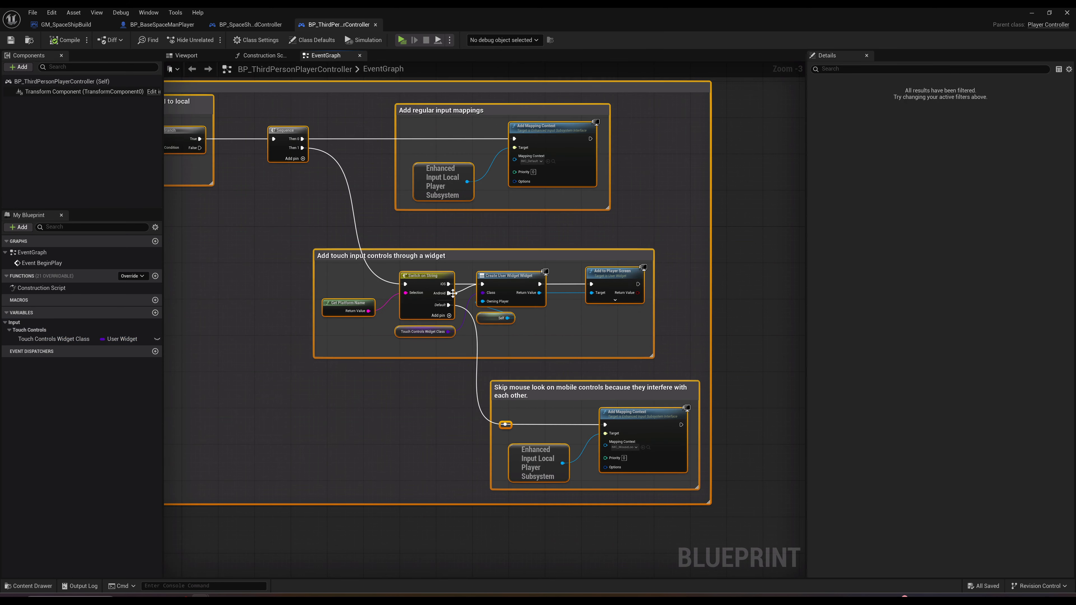
click(250, 24)
scroll(389, 168, down, 3)
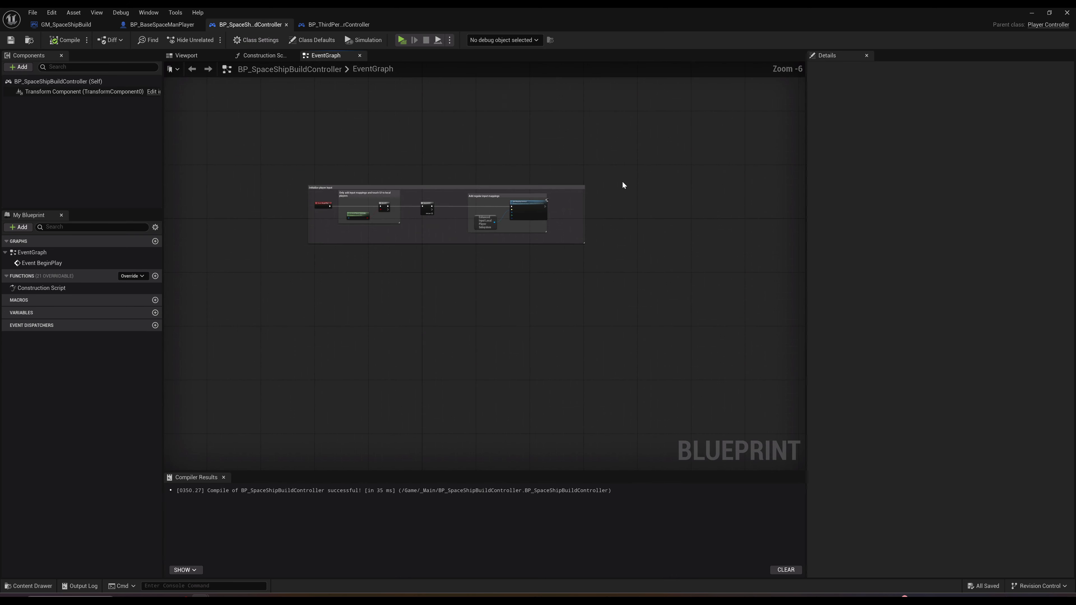
key(Delete)
key(ctrl+z)
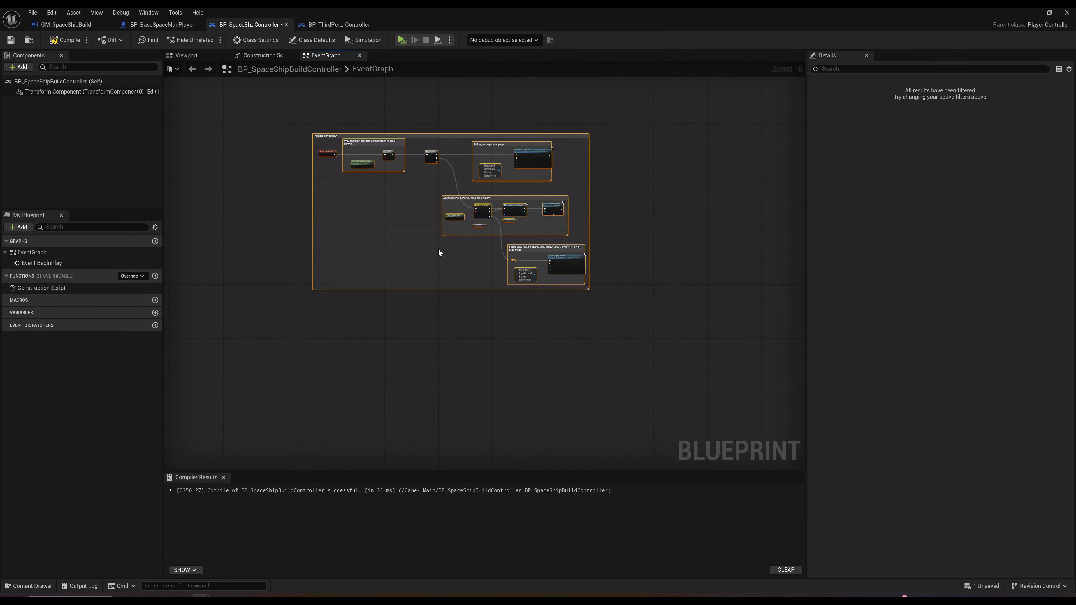
Step: Create the missing Touch Controls Widget Class variable from its node in BP_SpaceShipBuildController, then compile and save
scroll(490, 242, up, 7)
click(554, 206)
right_click(555, 209)
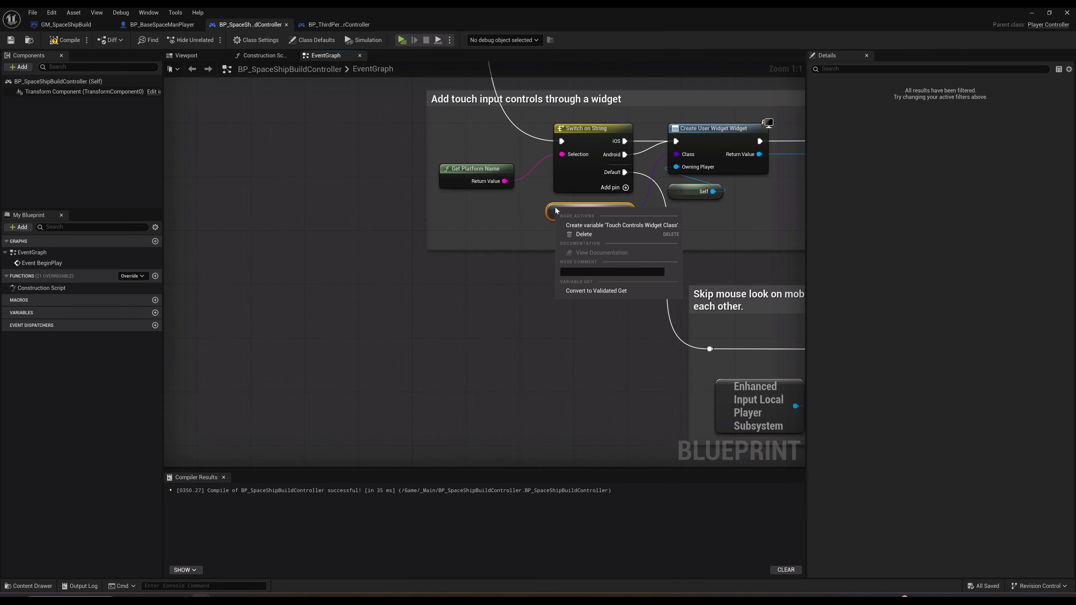
click(612, 225)
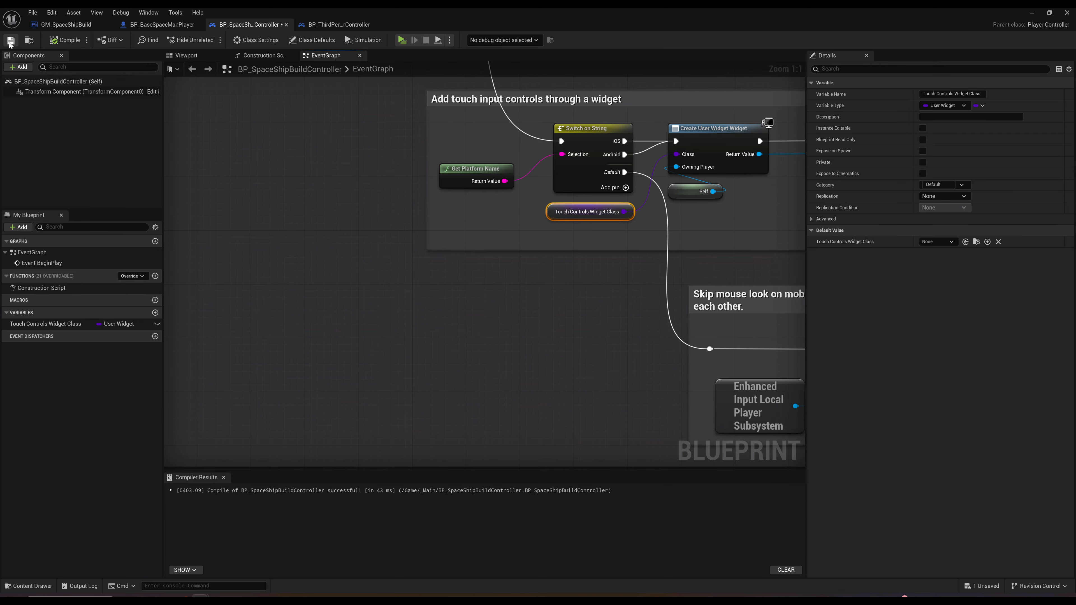
Step: Set the Touch Controls Widget Class variable's default value to UI_TouchSimple as in BP_ThirdPersonPlayerController, compile, and start a play test
click(73, 325)
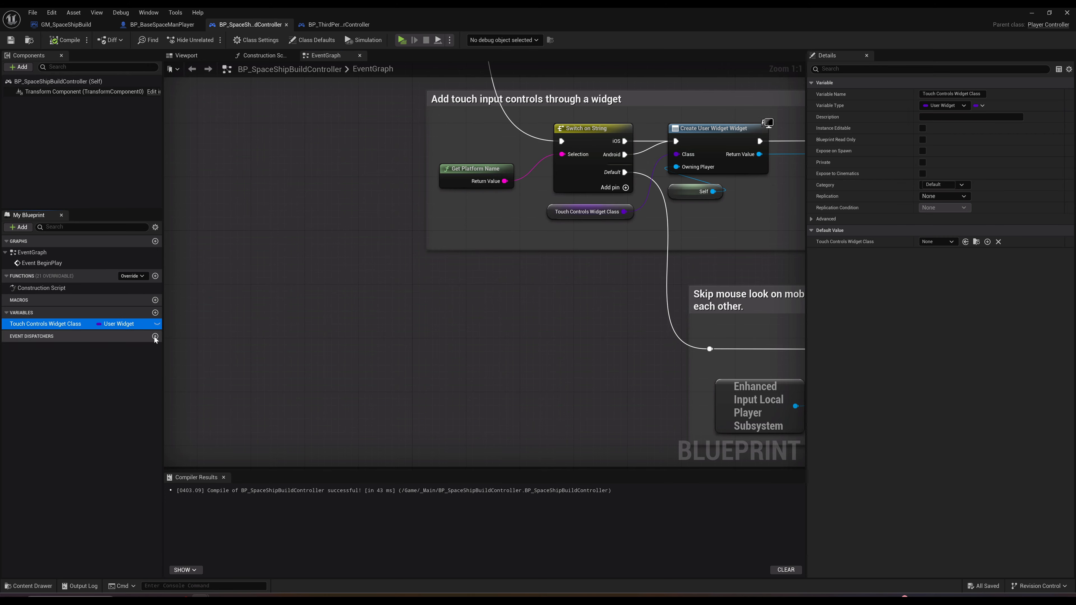
click(335, 26)
click(417, 334)
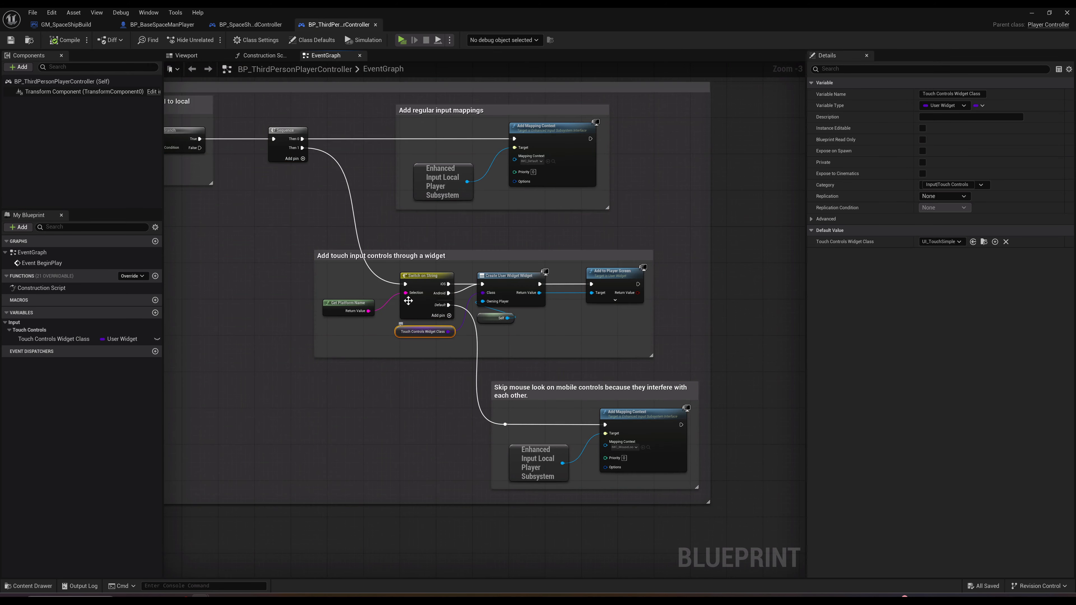
click(246, 26)
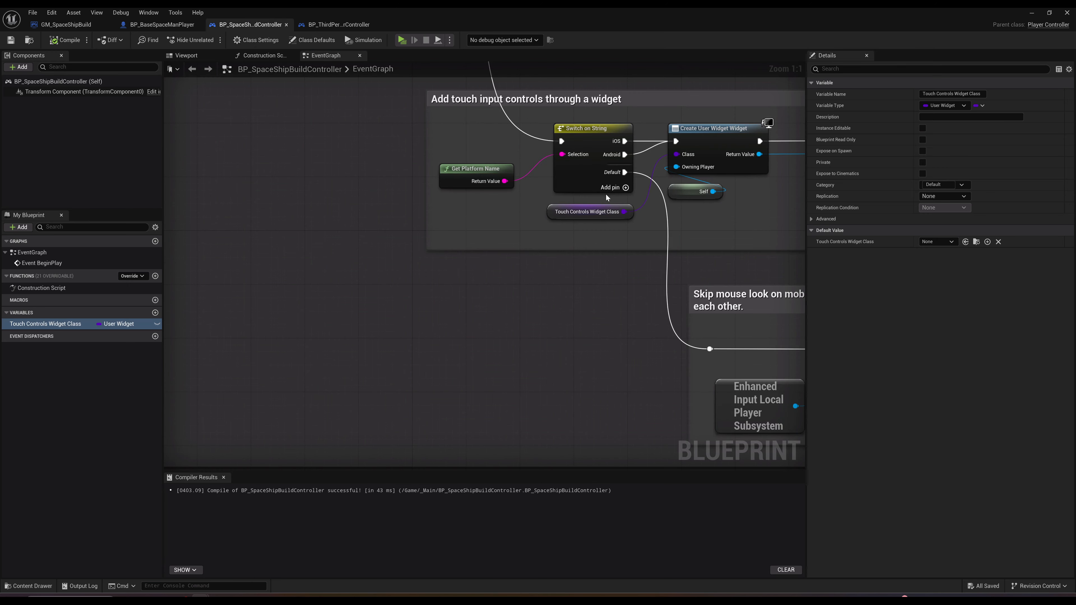
click(938, 242)
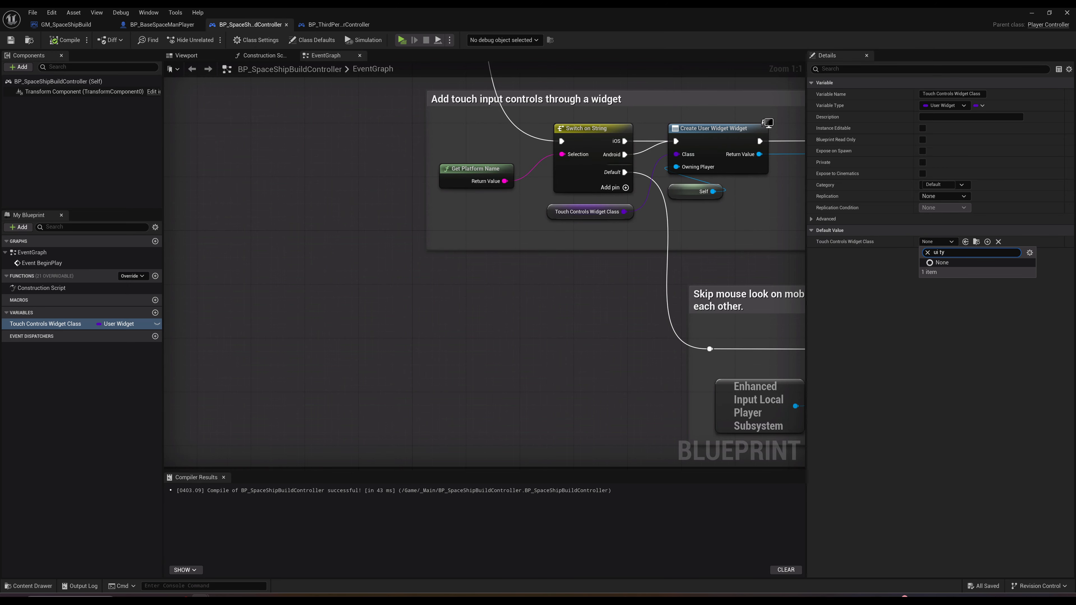
key(BackSpace)
click(977, 290)
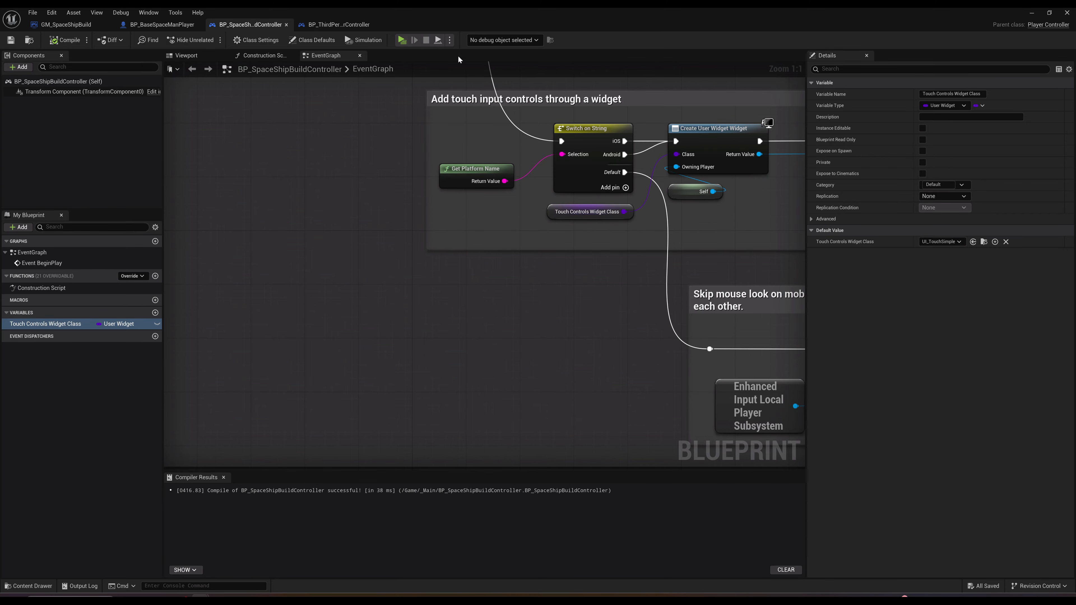
click(402, 40)
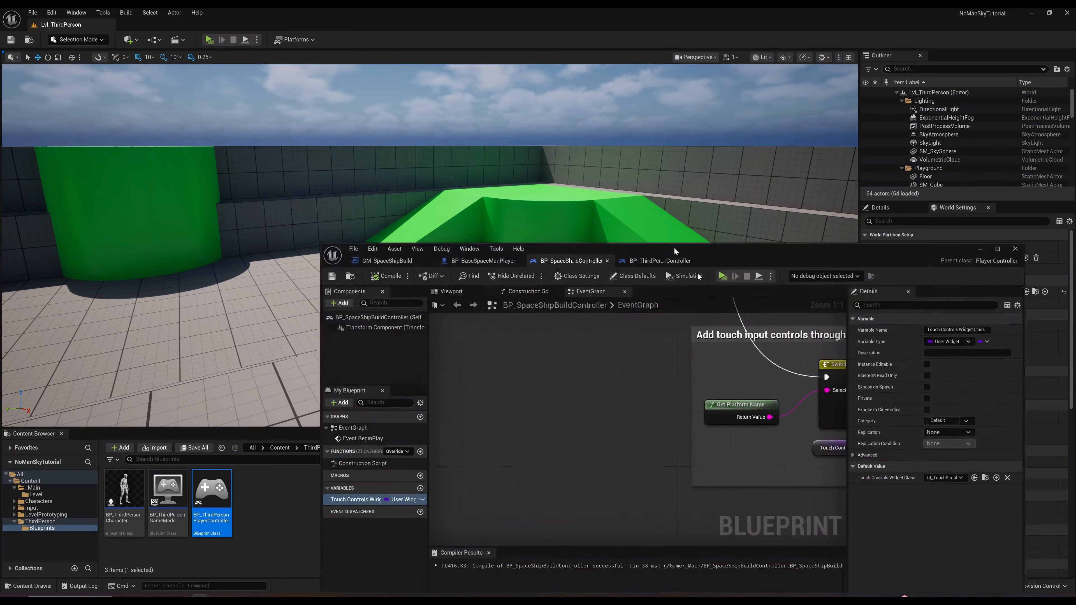
Step: Open the SpaceCraft level from the _Main/Level folder and play test the character's movement and mouse look there
drag(676, 251, 773, 319)
click(33, 487)
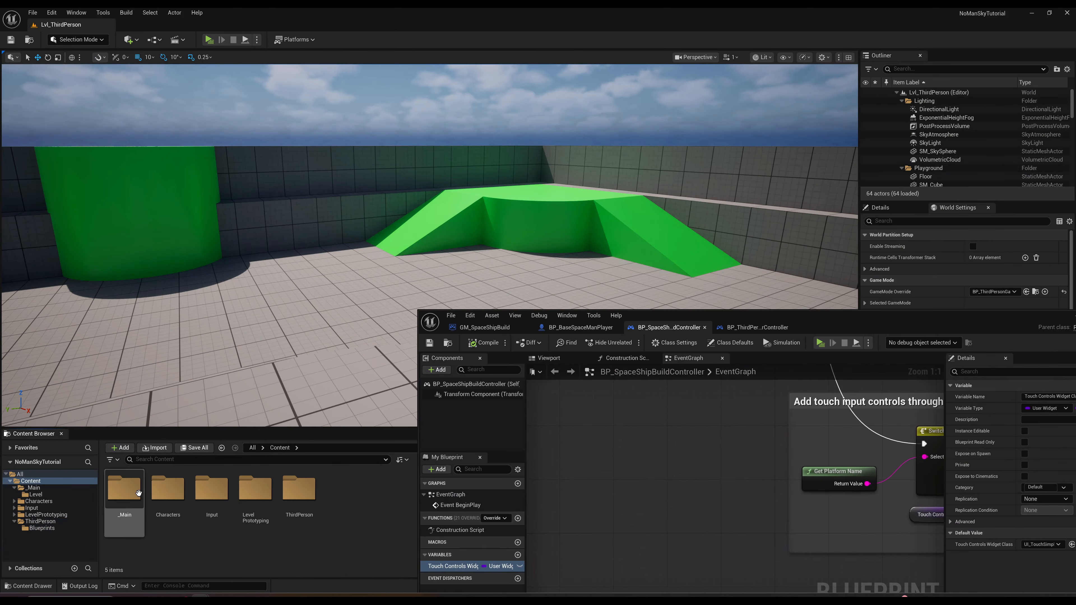
double_click(124, 491)
double_click(124, 491)
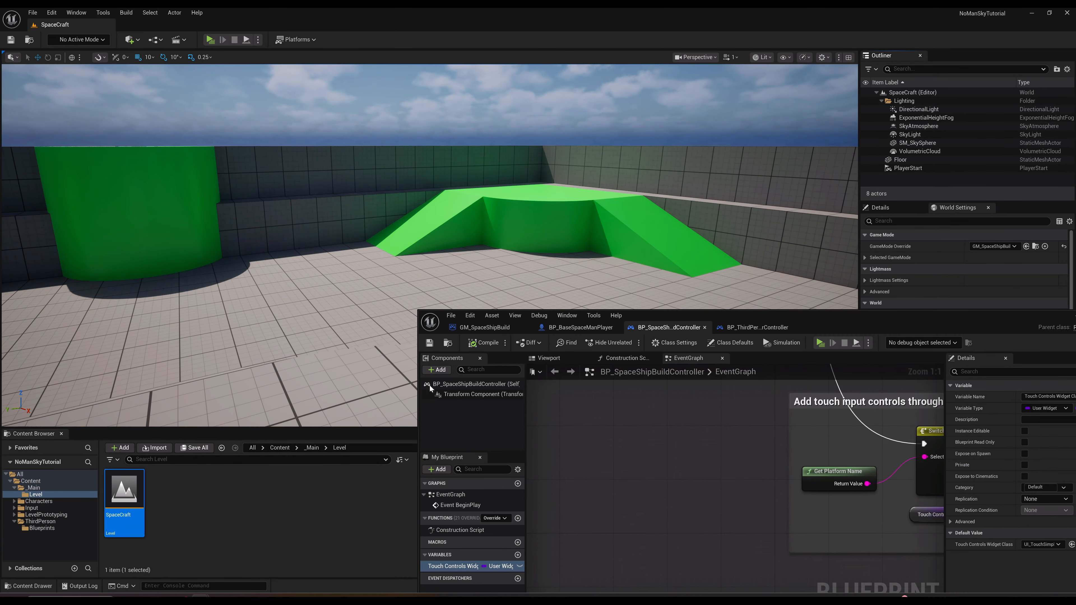
click(209, 40)
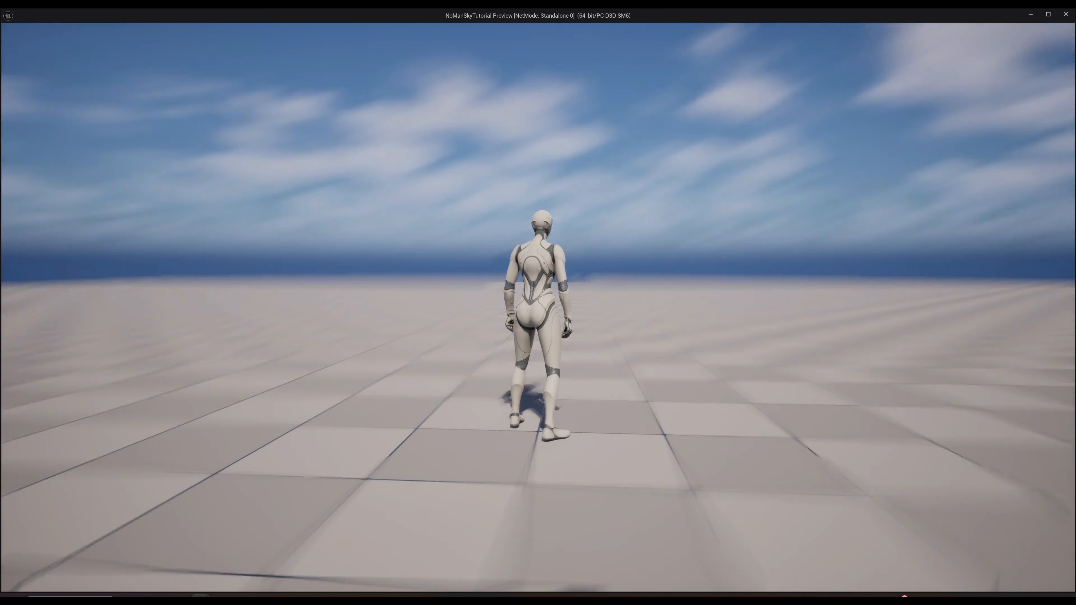
key(w)
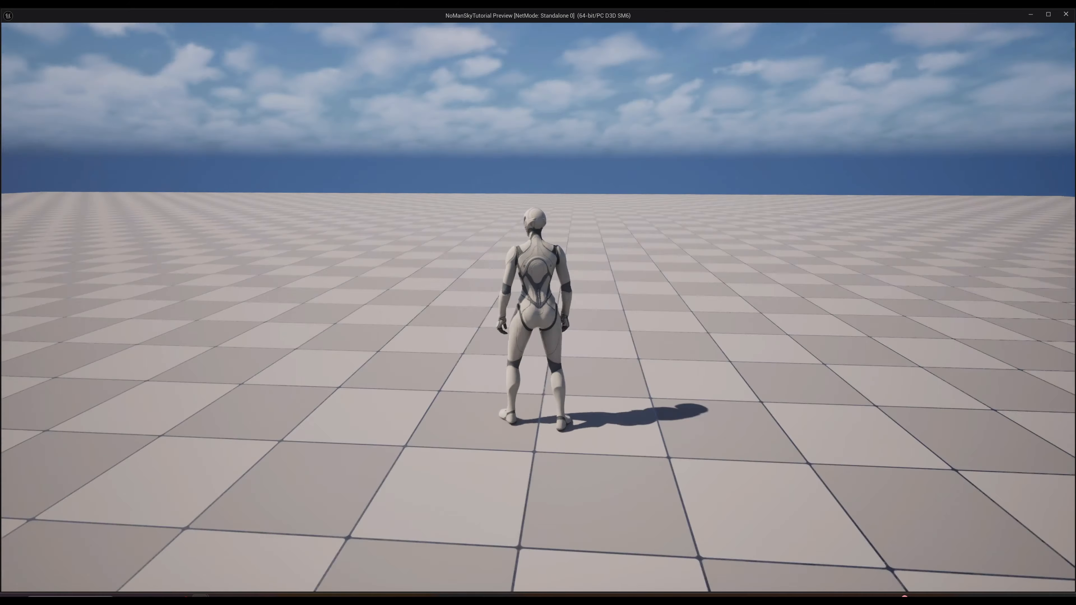
key(Escape)
Step: Delete the "Add touch input controls through a widget" section from BP_SpaceShipBuildController's Event Graph, compile, and play test without it
double_click(866, 323)
right_drag(515, 281, 349, 335)
scroll(483, 252, down, 2)
scroll(479, 249, up, 2)
click(744, 179)
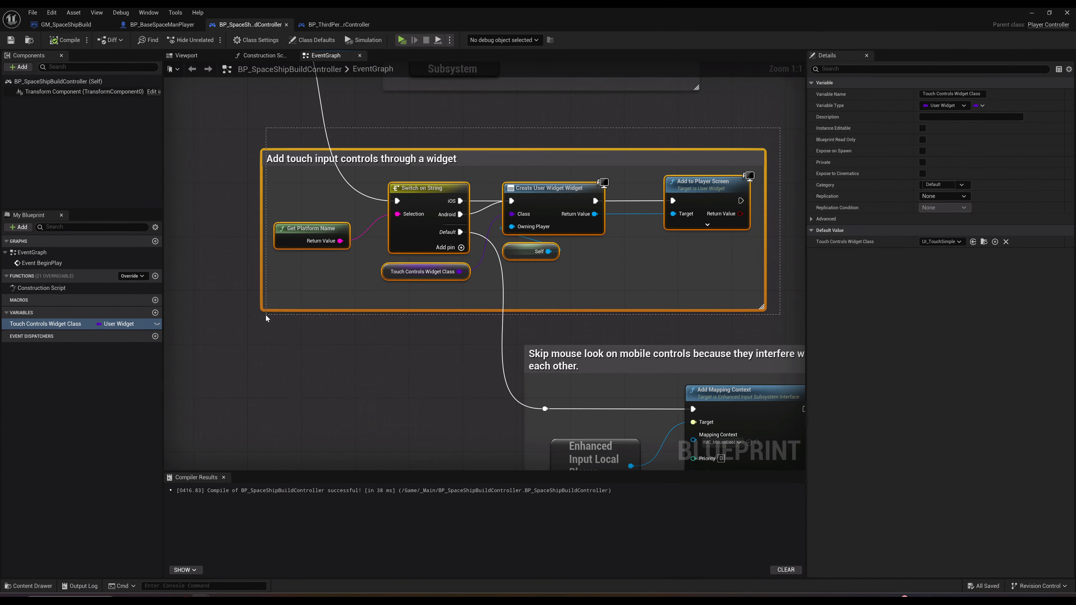
key(Delete)
click(80, 38)
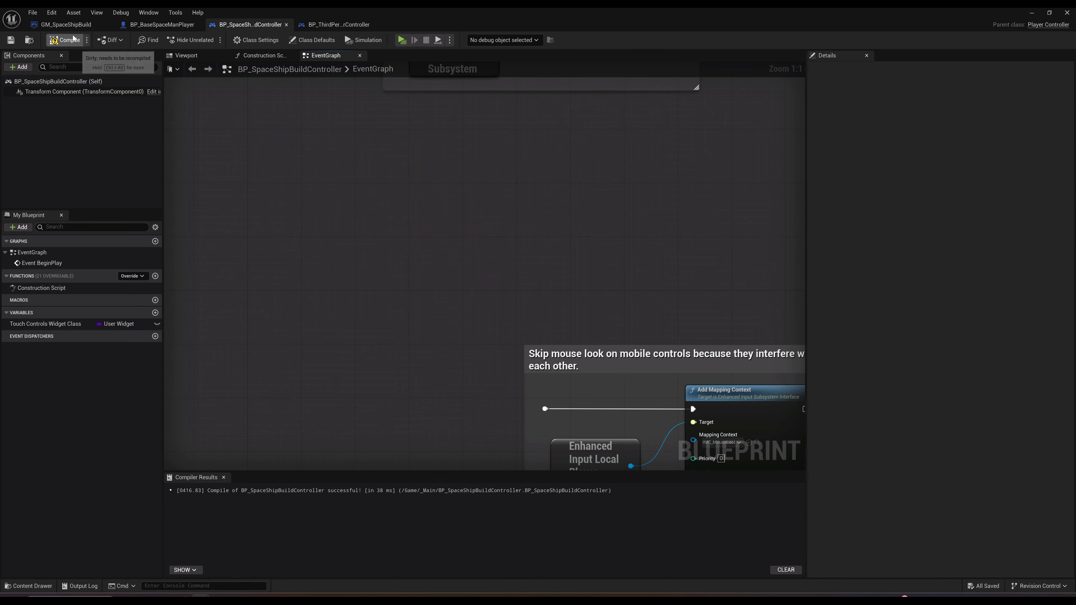
click(402, 39)
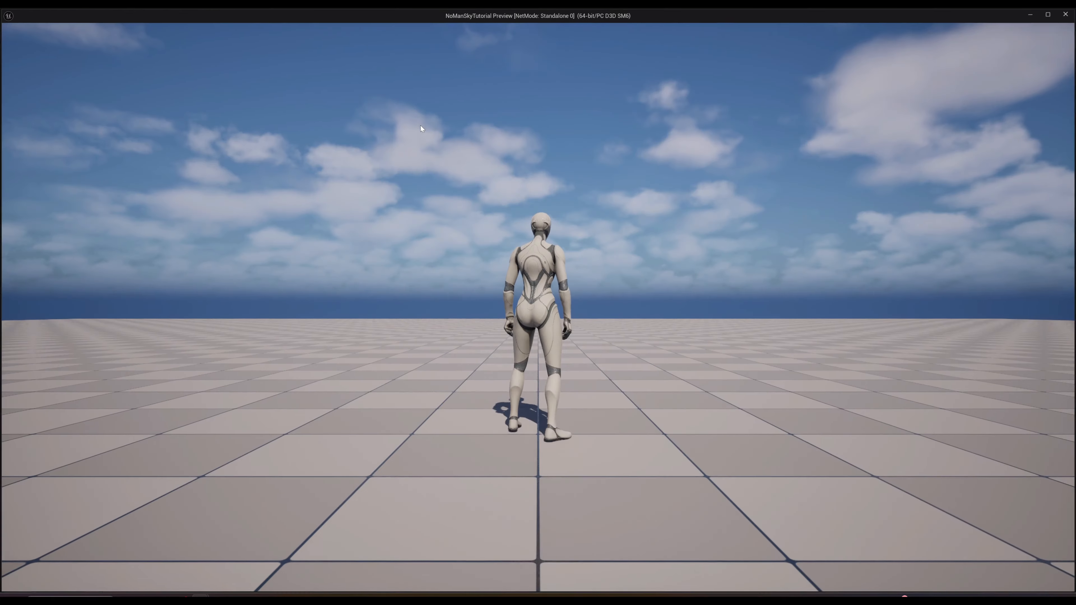
key(Escape)
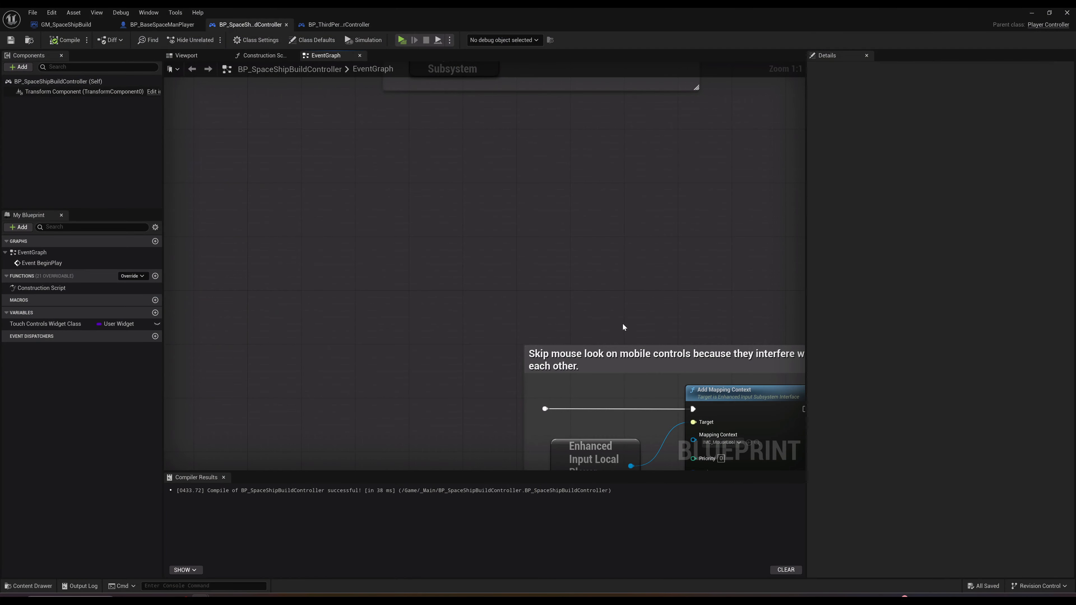
Step: Locate the IMC_MouseLook mapping context used by the mouse-look node, open it and inspect its mappings
right_drag(618, 337, 485, 212)
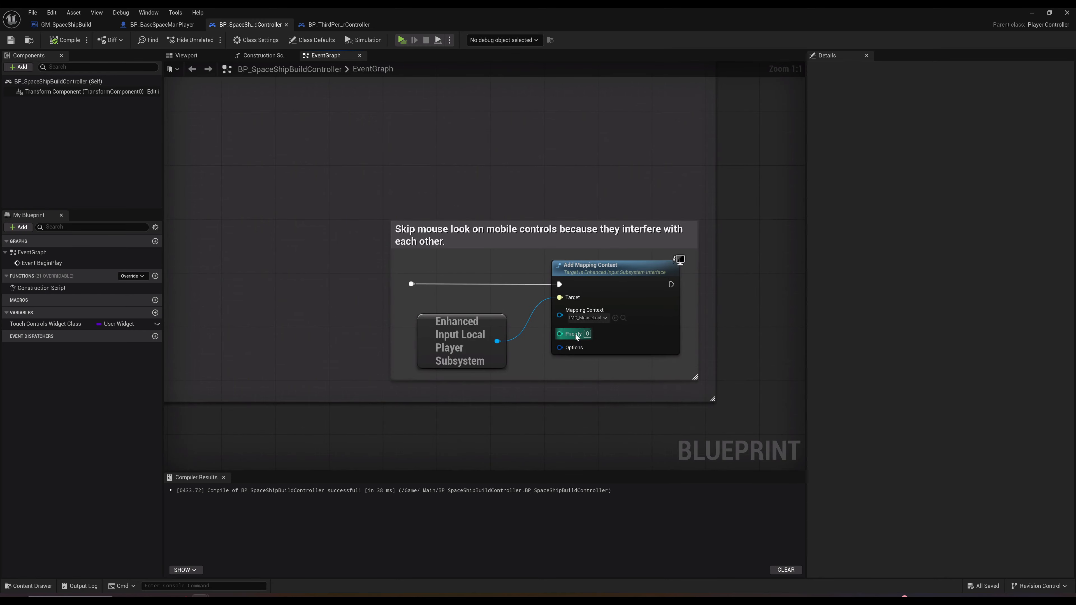
click(623, 318)
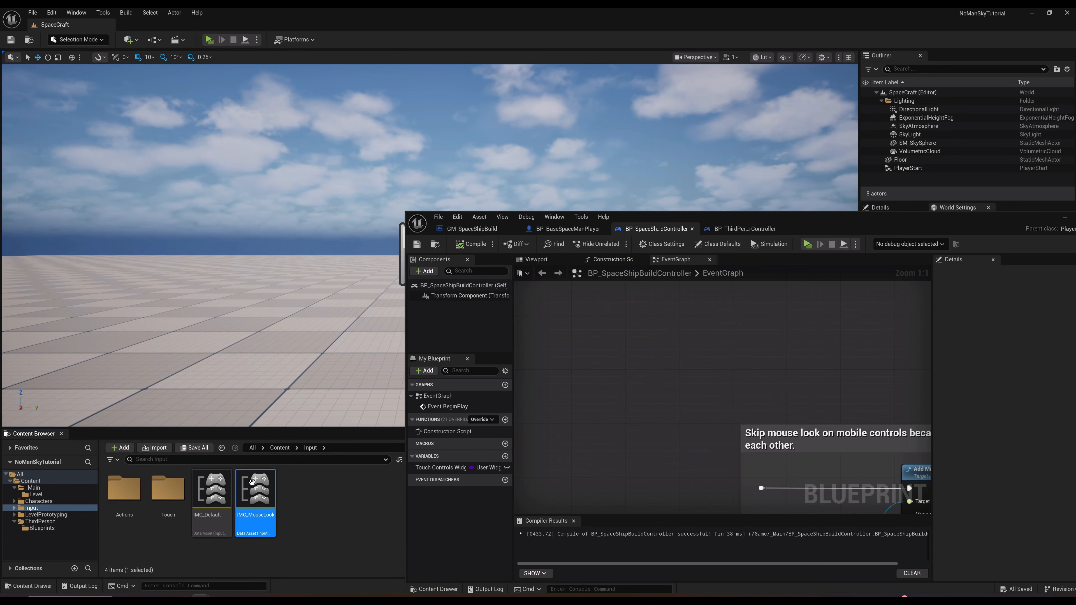
double_click(251, 482)
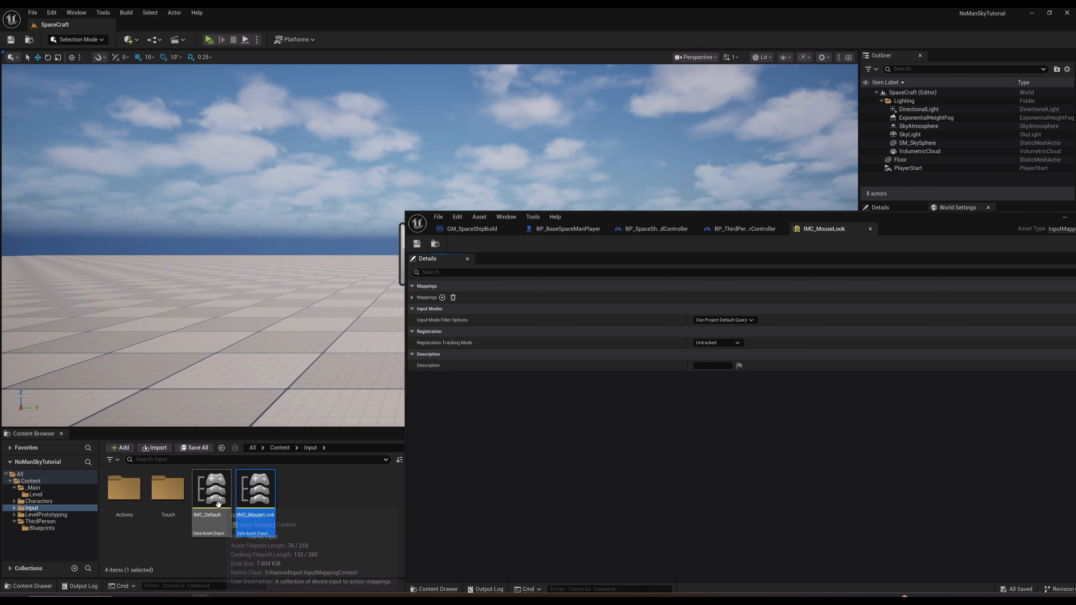
click(412, 297)
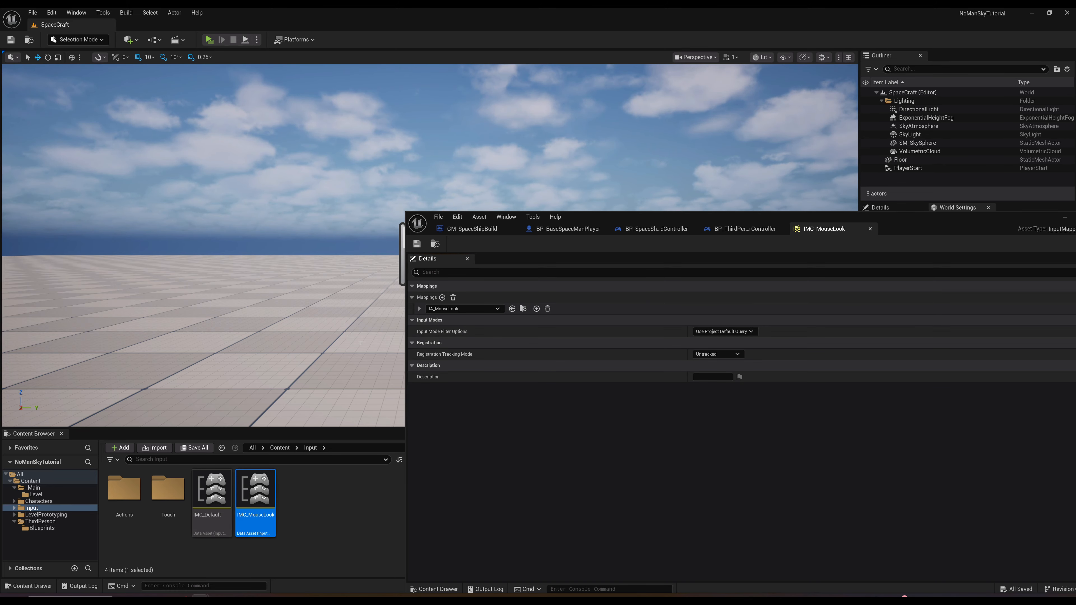
click(212, 492)
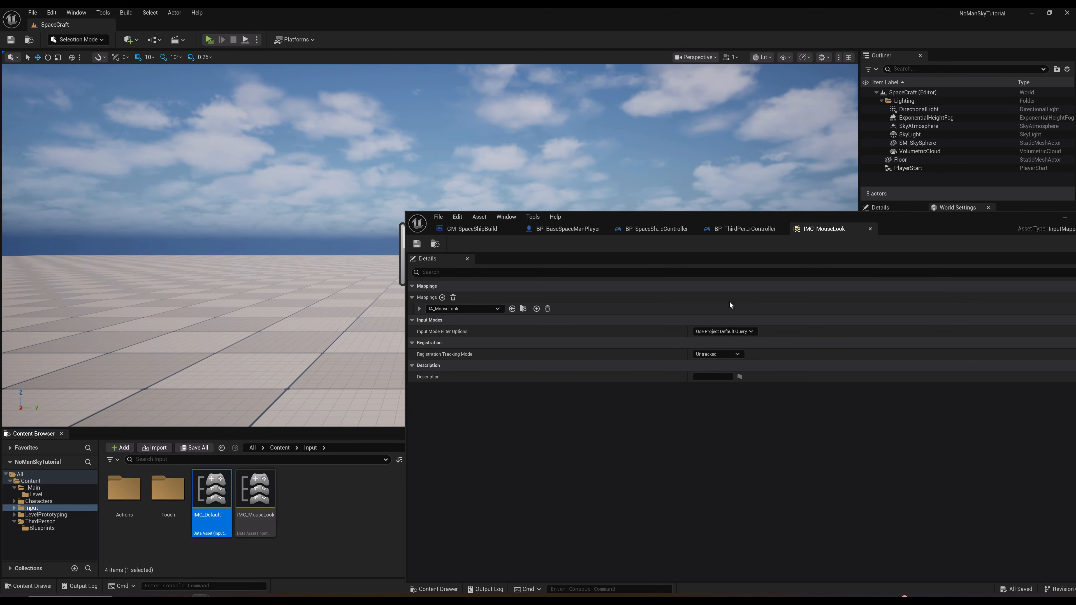
Step: Compare with BP_ThirdPersonPlayerController's graph, undo the deletion of the touch input section in BP_SpaceShipBuildController, recompile and play test
click(743, 229)
double_click(658, 218)
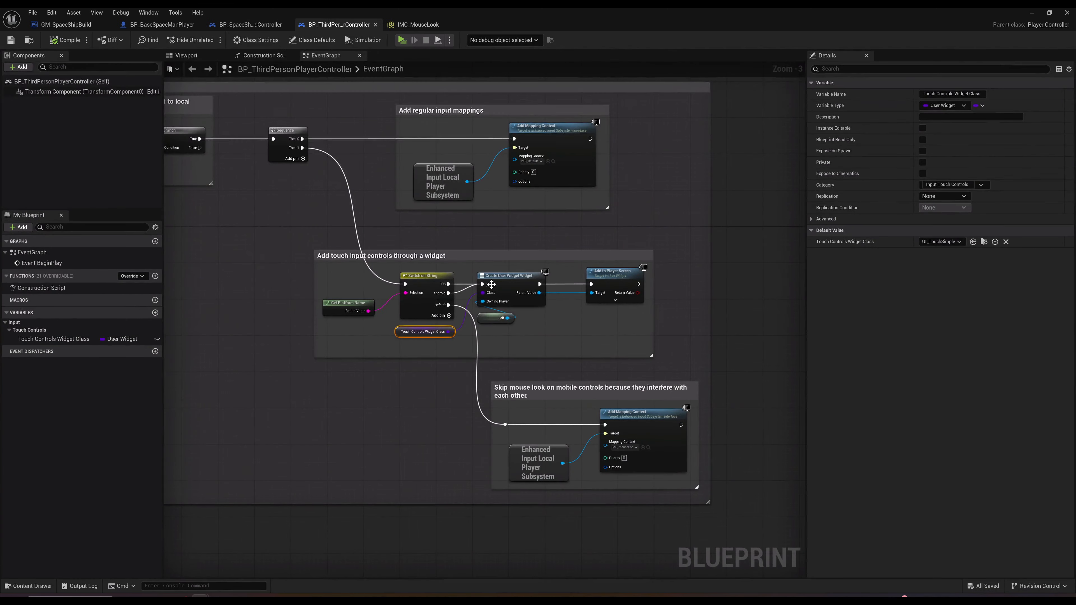
click(268, 27)
right_drag(492, 225, 552, 235)
key(ctrl+z)
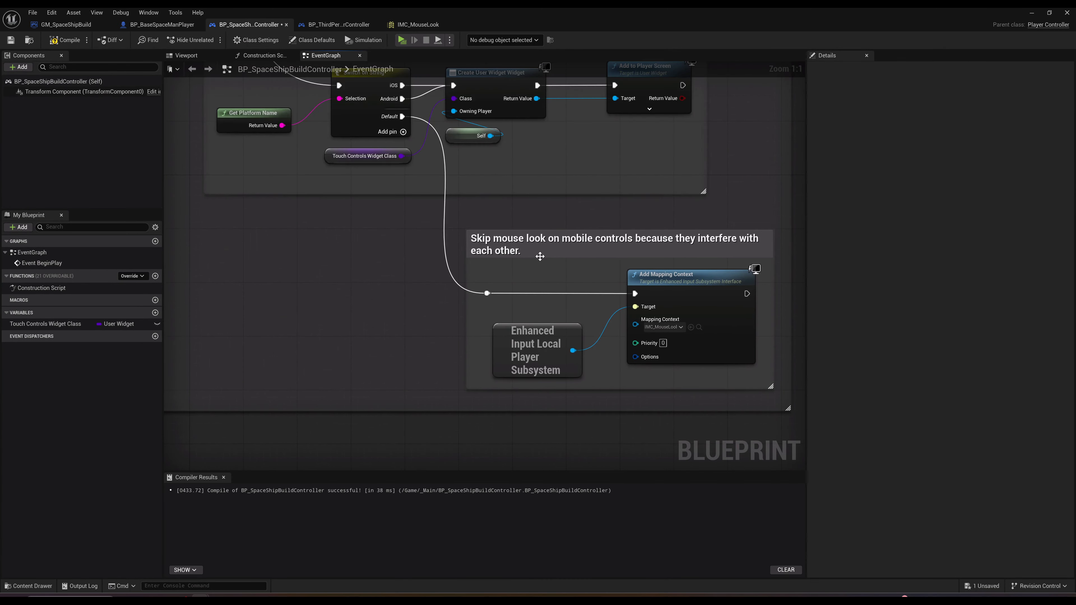
right_drag(332, 158, 436, 246)
click(64, 40)
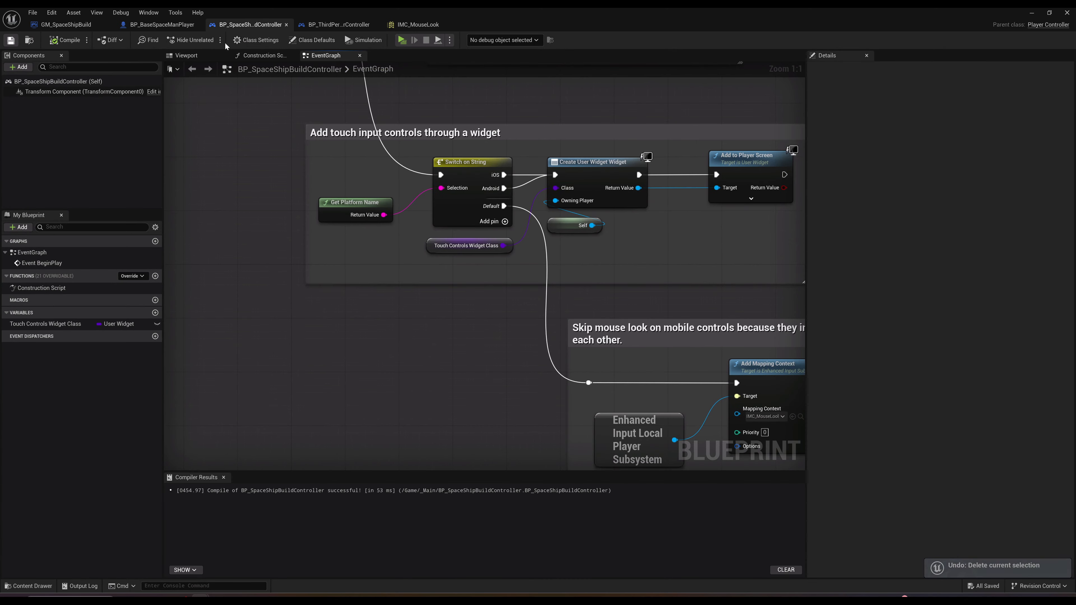
click(409, 40)
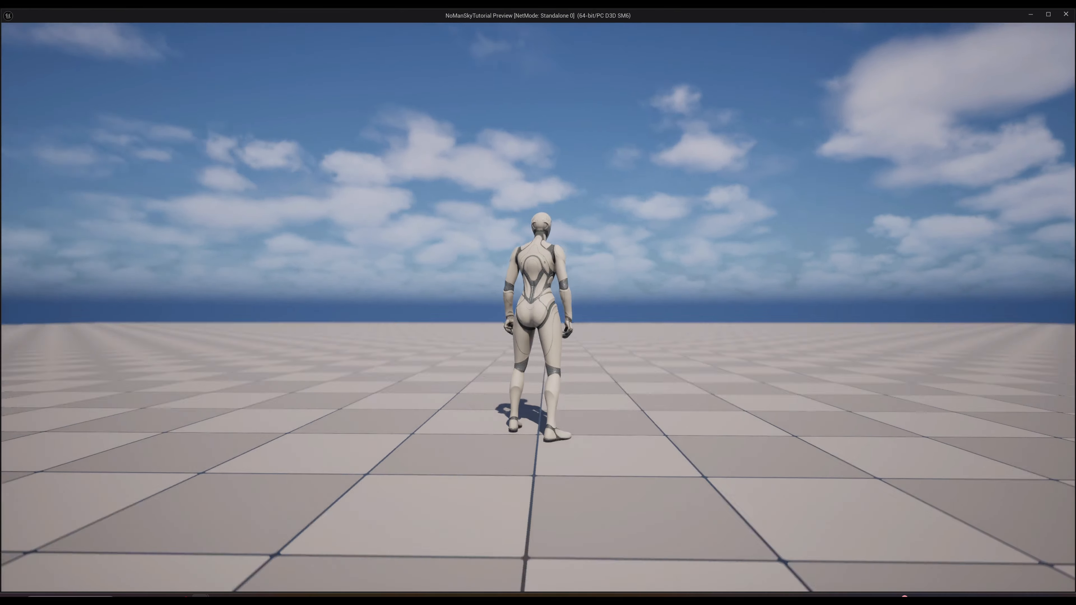
key(Escape)
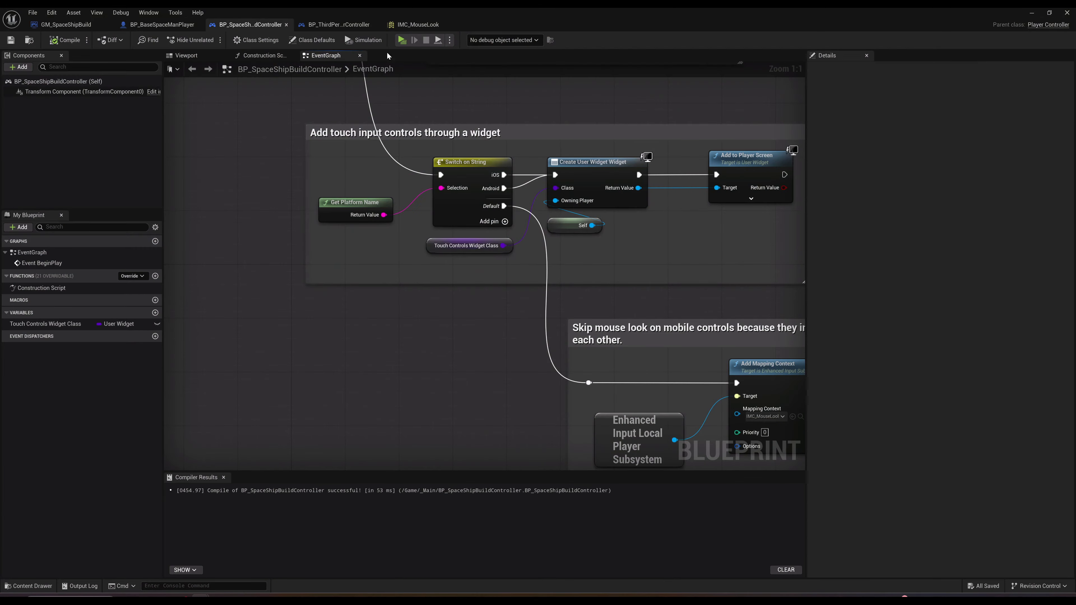
Step: Put the blueprint editor window away and show the SpaceCraft level in the _Main/Level content folder
drag(496, 15, 565, 221)
click(927, 219)
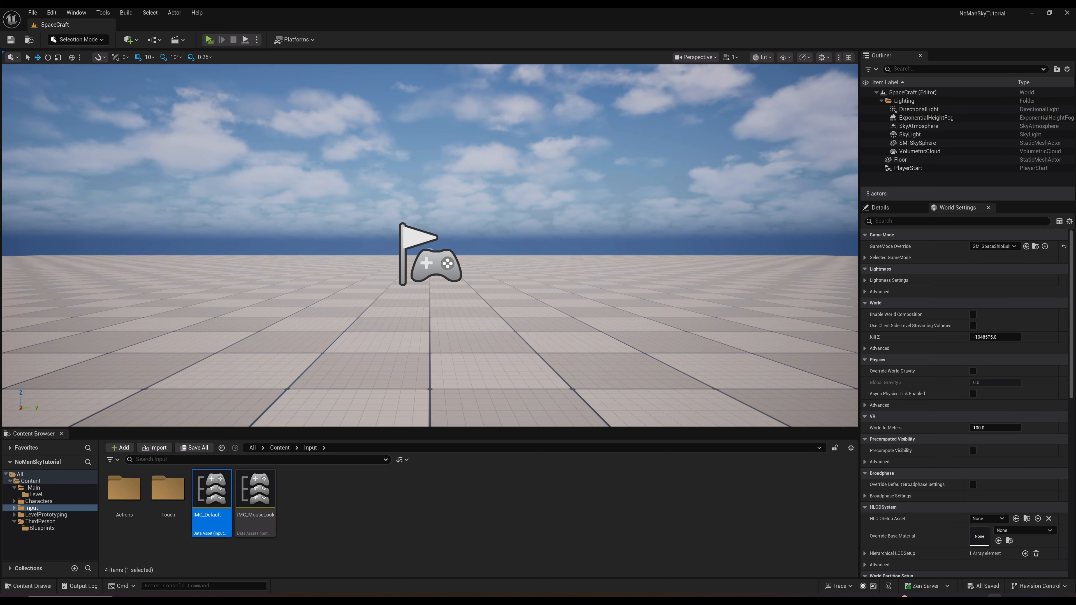
key(alt+Tab)
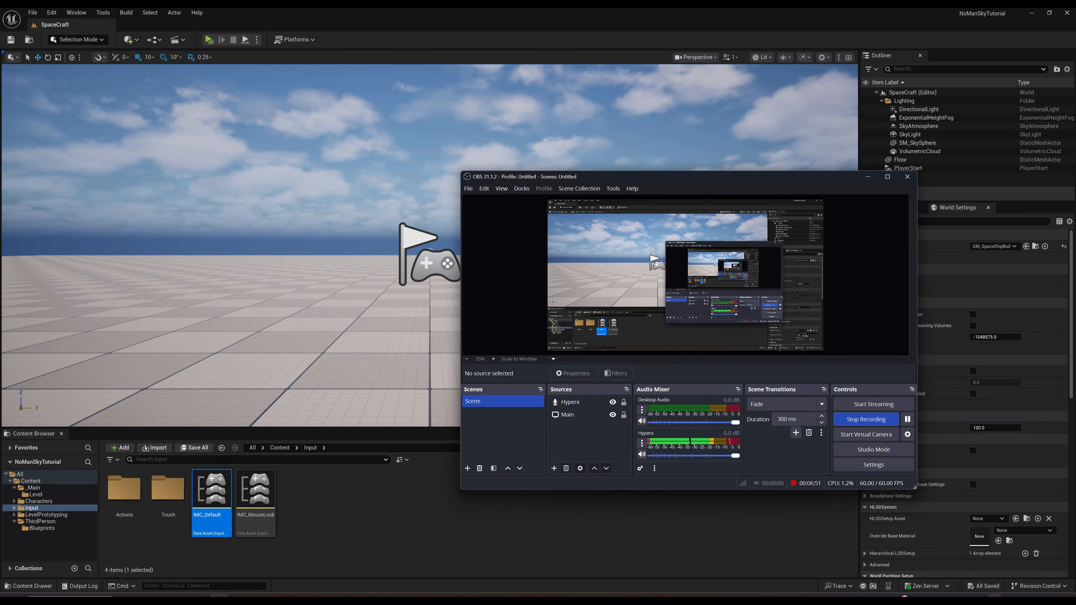
click(994, 597)
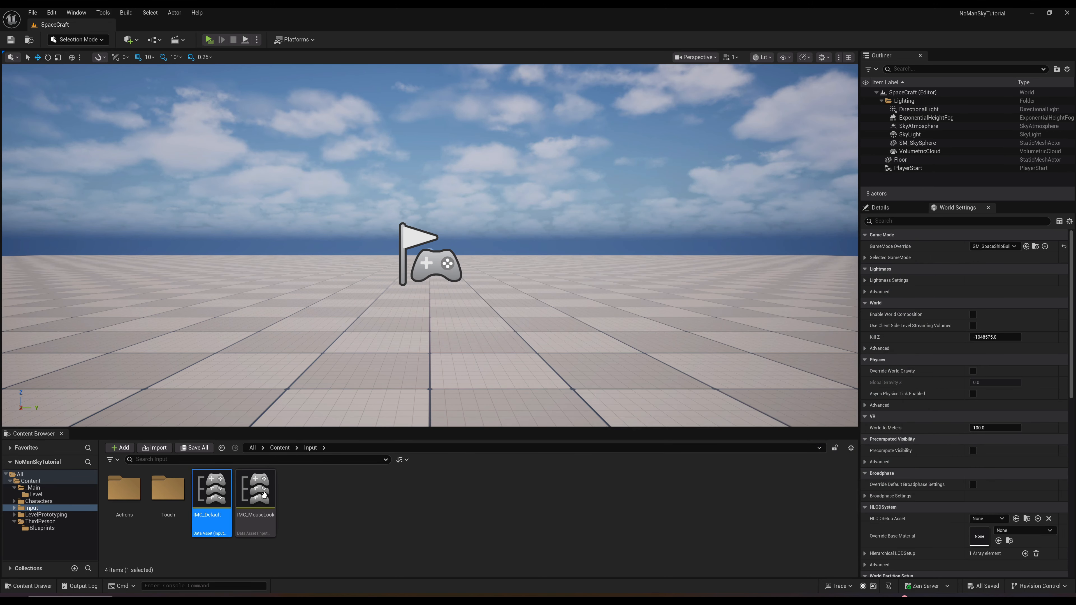
click(280, 448)
double_click(119, 494)
double_click(119, 494)
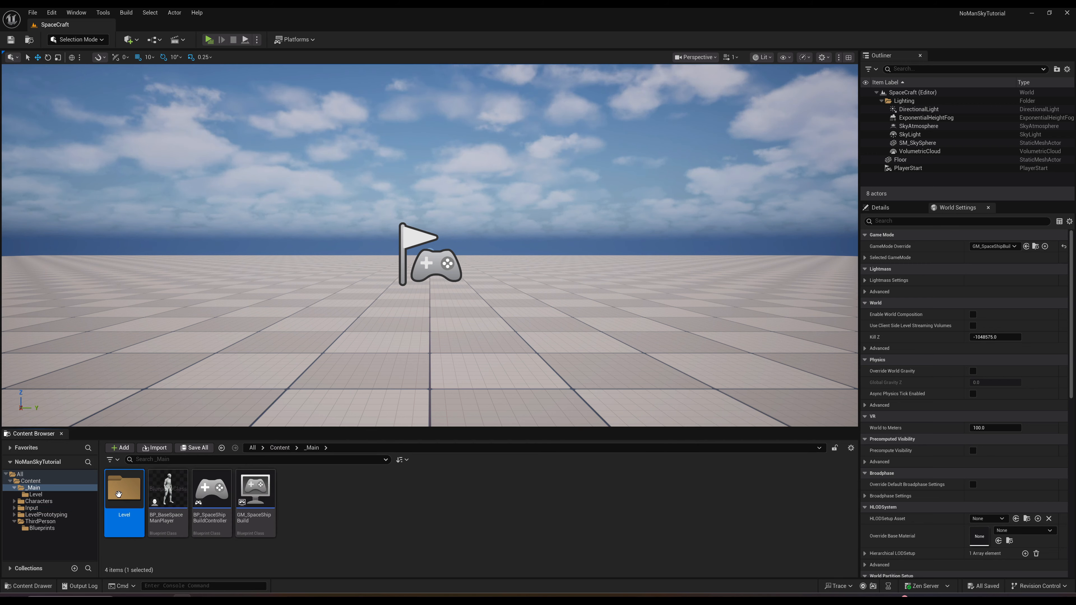
click(119, 494)
click(196, 516)
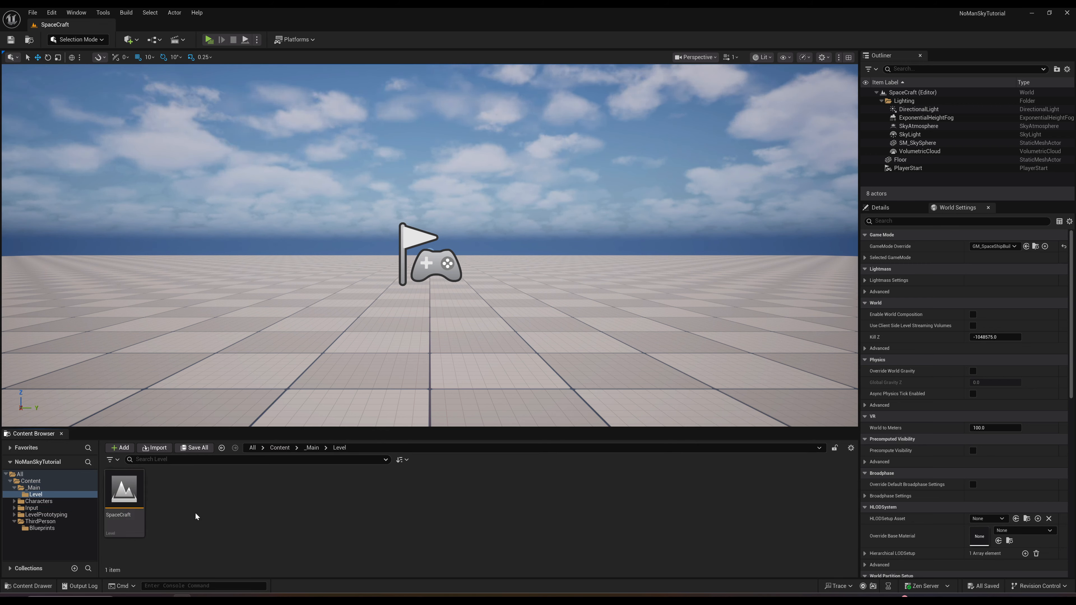
Step: Open the Project Settings and filter them first by "level" and then by "map" to reach the default map options
click(32, 12)
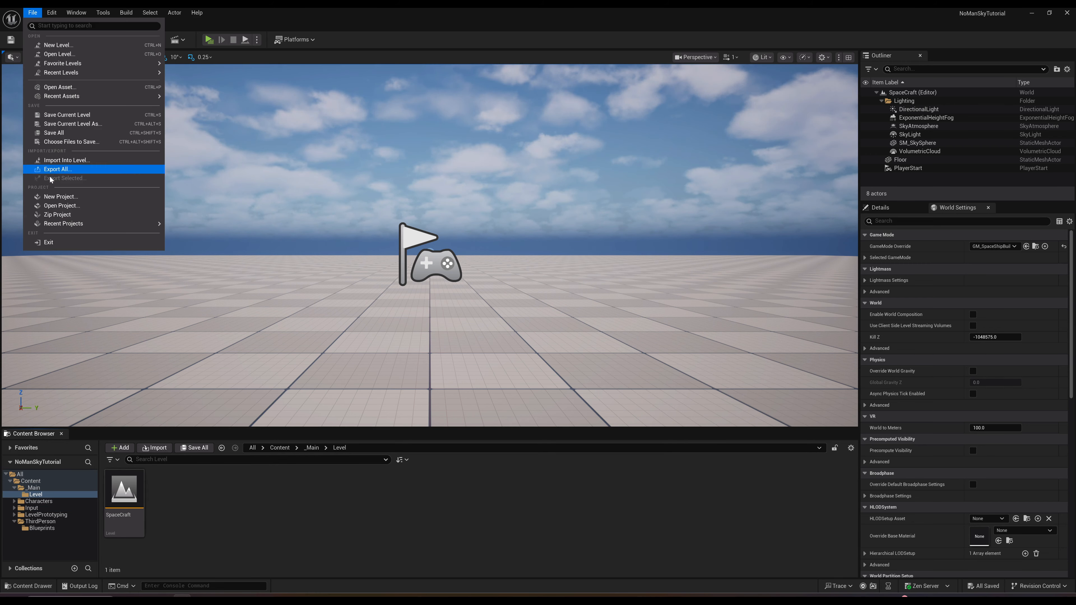
click(52, 12)
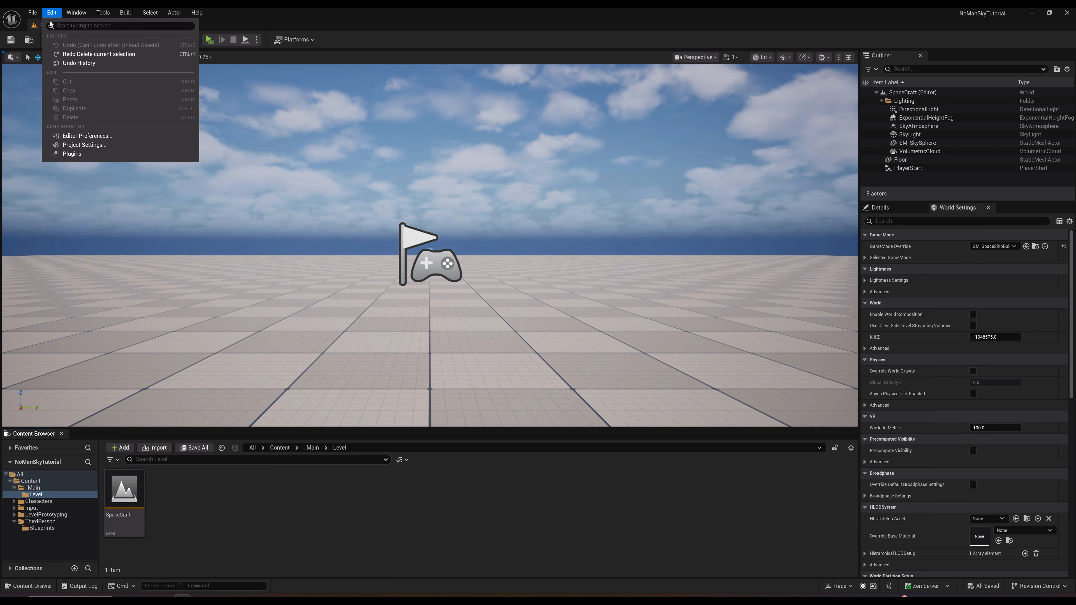
click(84, 144)
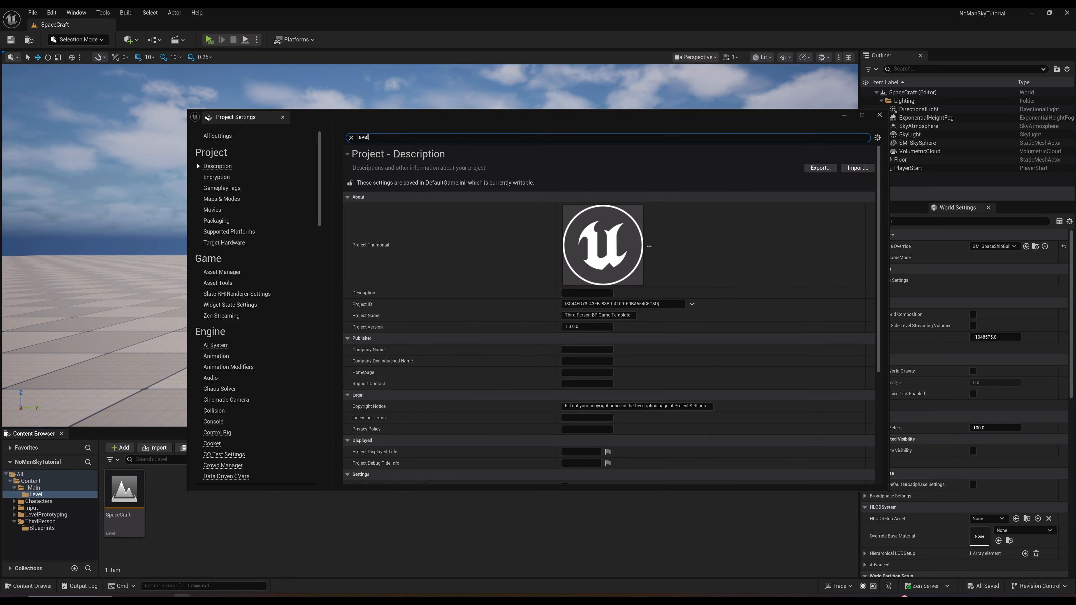
scroll(467, 290, down, 1)
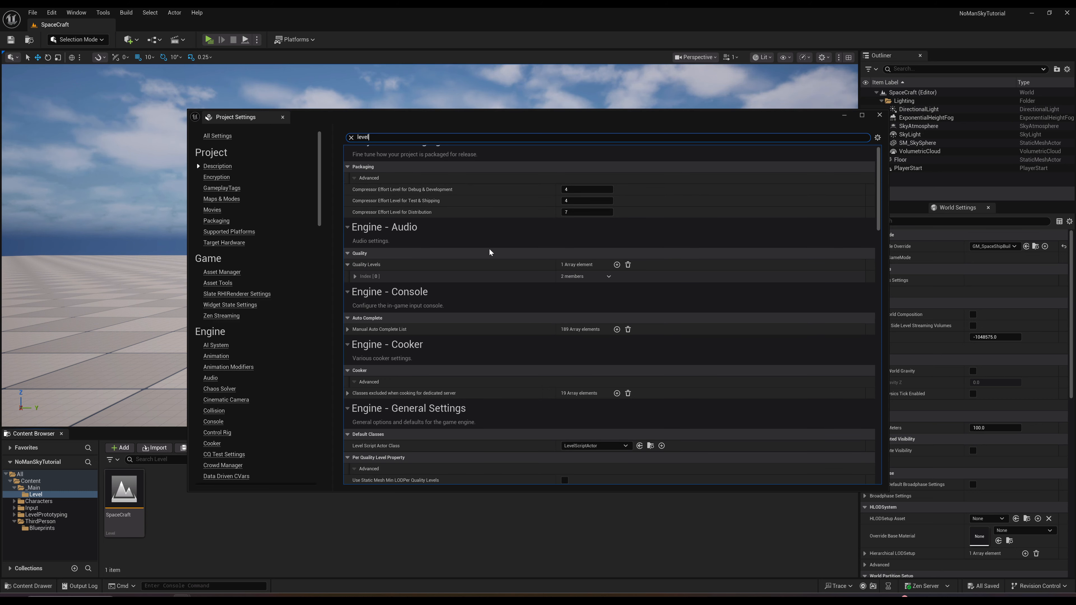
scroll(495, 323, down, 3)
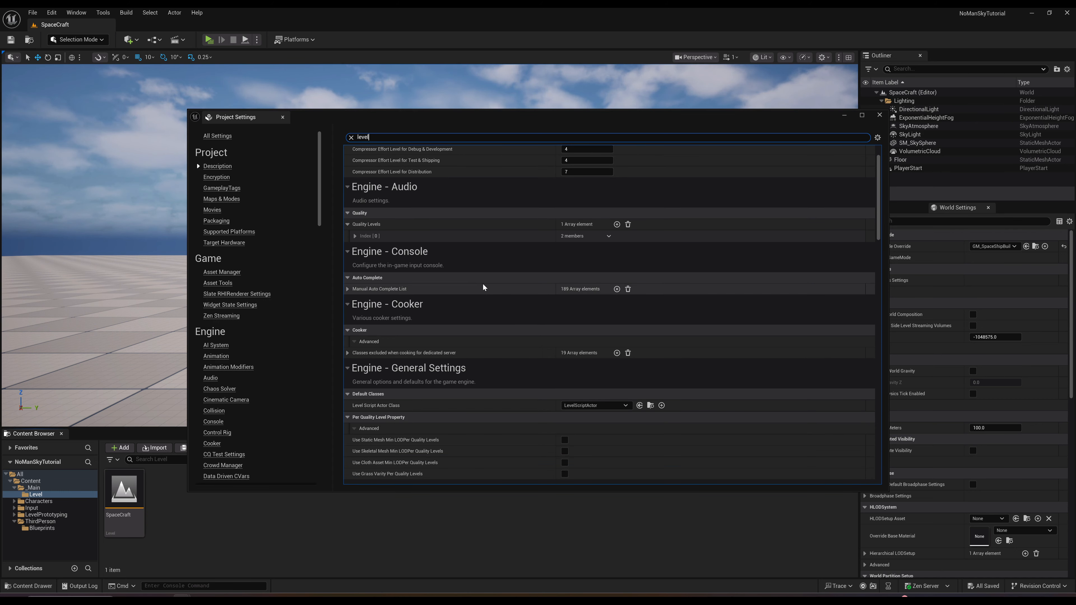
text(po)
key(BackSpace)
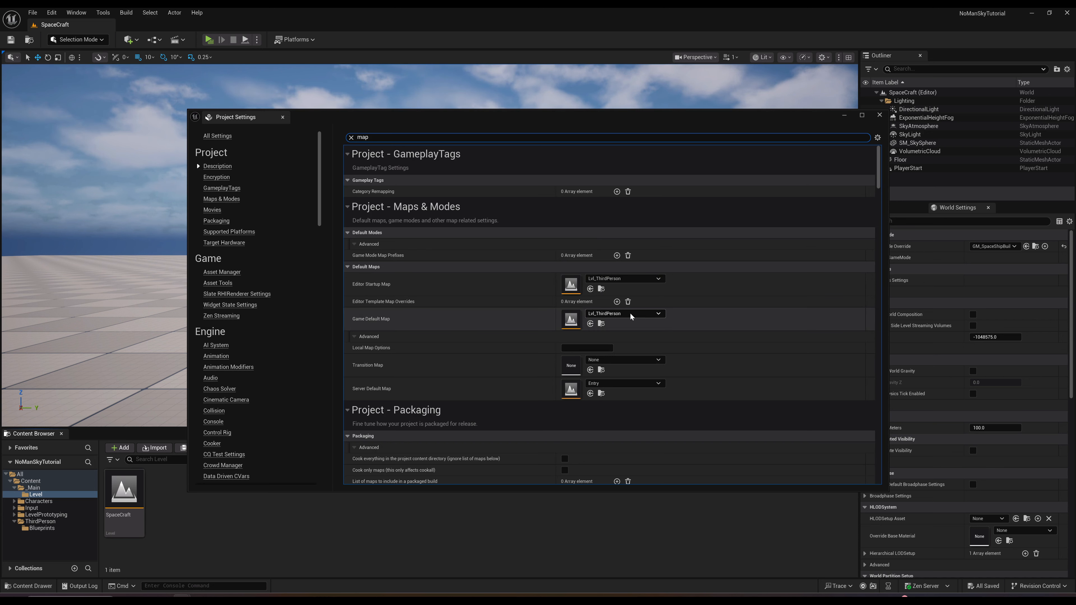
Step: Set both the Editor Startup Map and the Game Default Map to SpaceCraft, and close the Project Settings
click(605, 279)
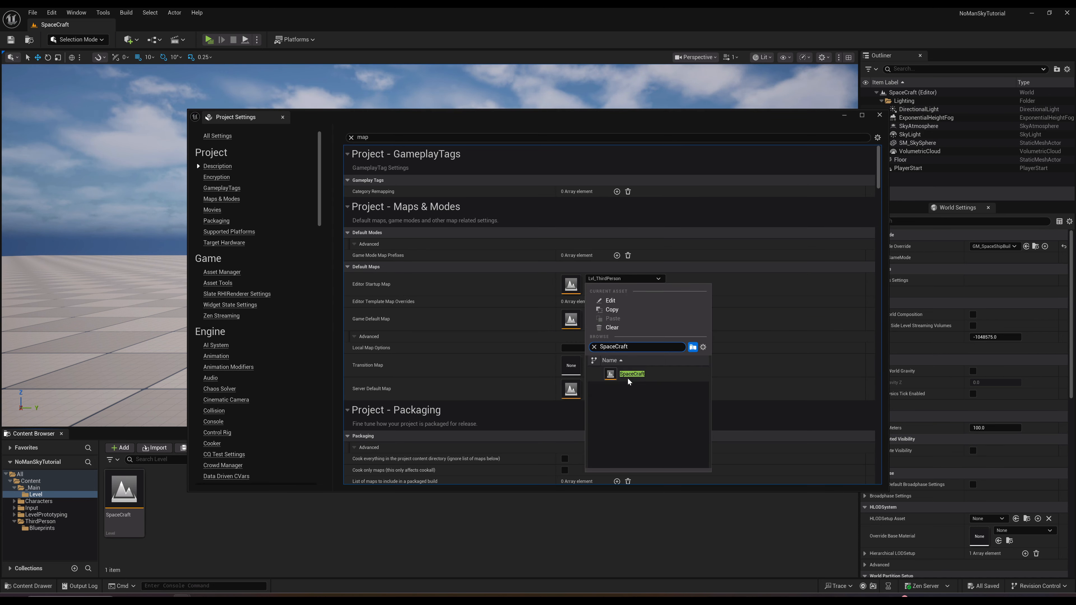
click(631, 374)
click(621, 313)
click(630, 408)
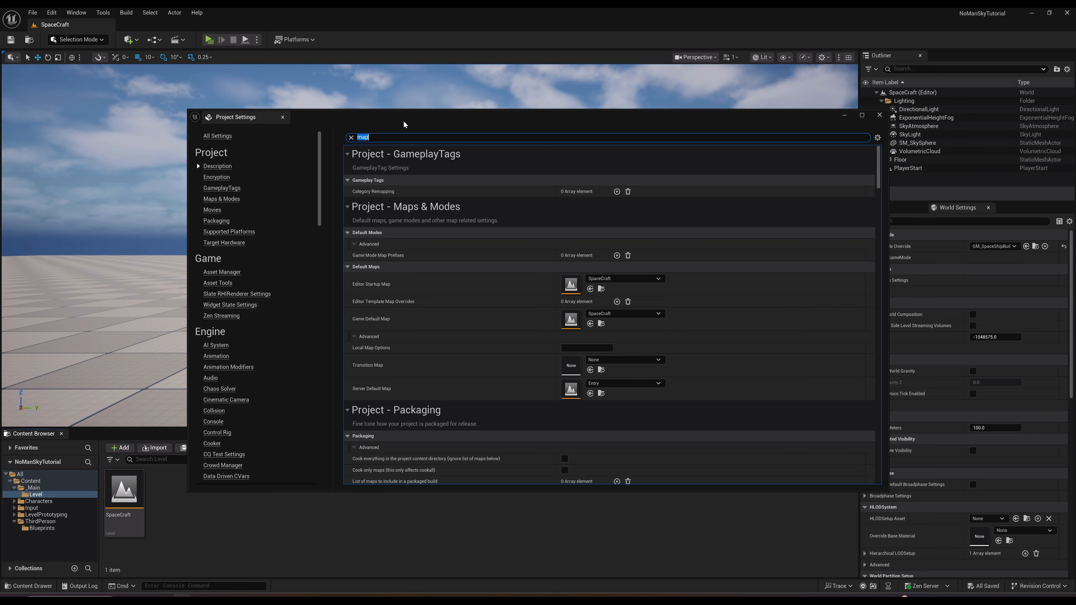
drag(365, 119, 380, 231)
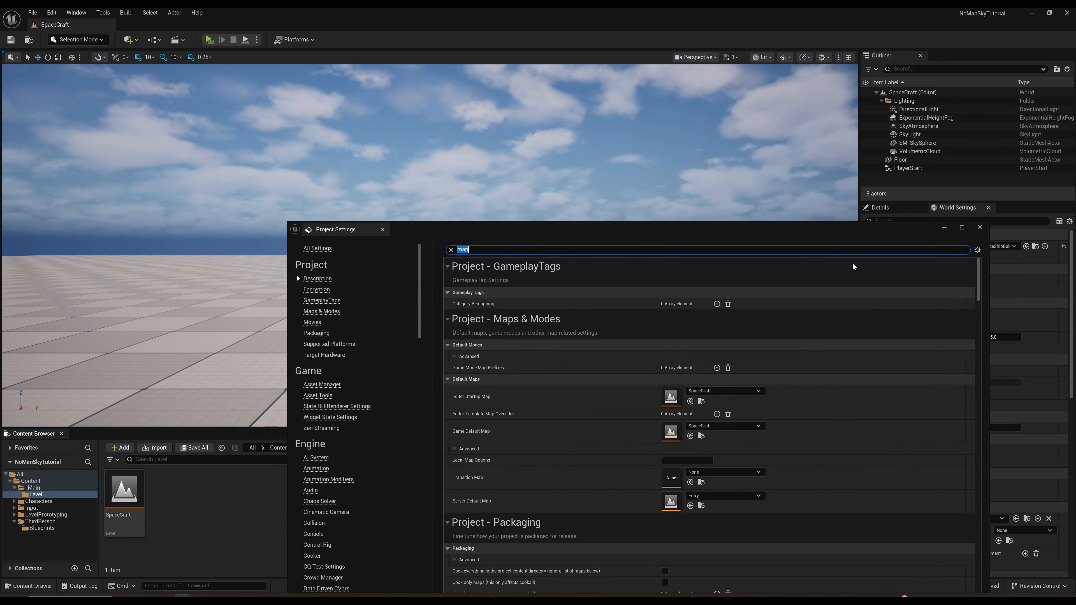
click(979, 227)
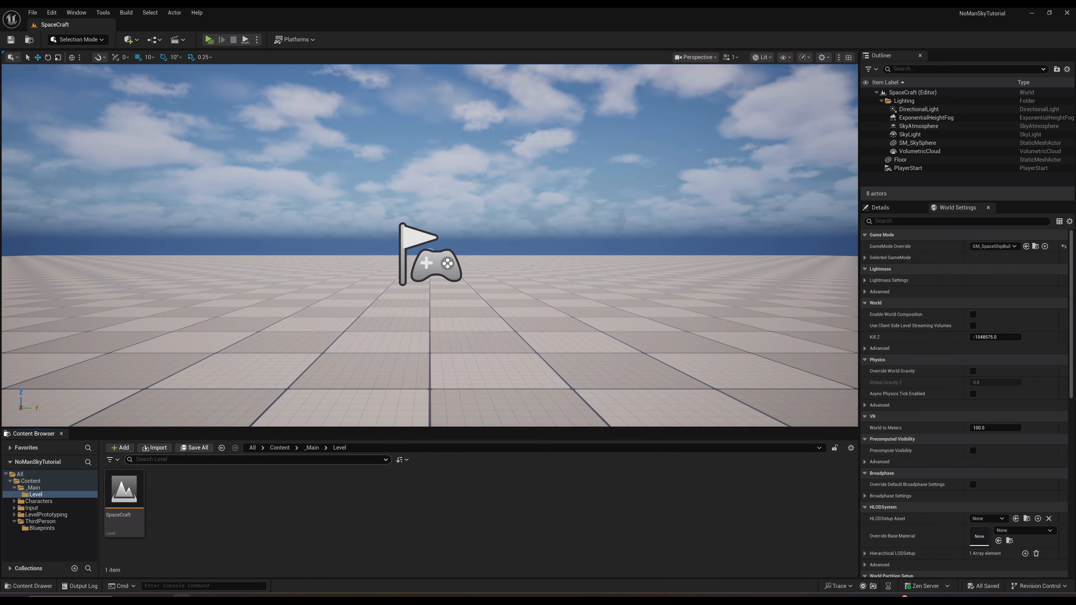
Step: Switch to the Epic Games Launcher library and view the Fab listing of Spaceship Modular Star Sparrow
click(253, 449)
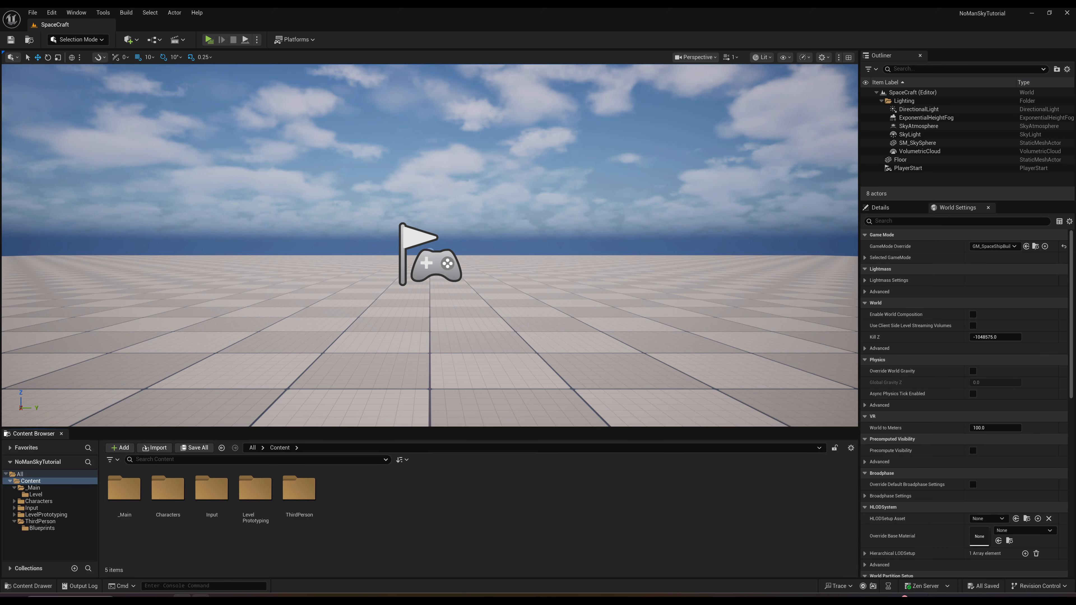
click(200, 596)
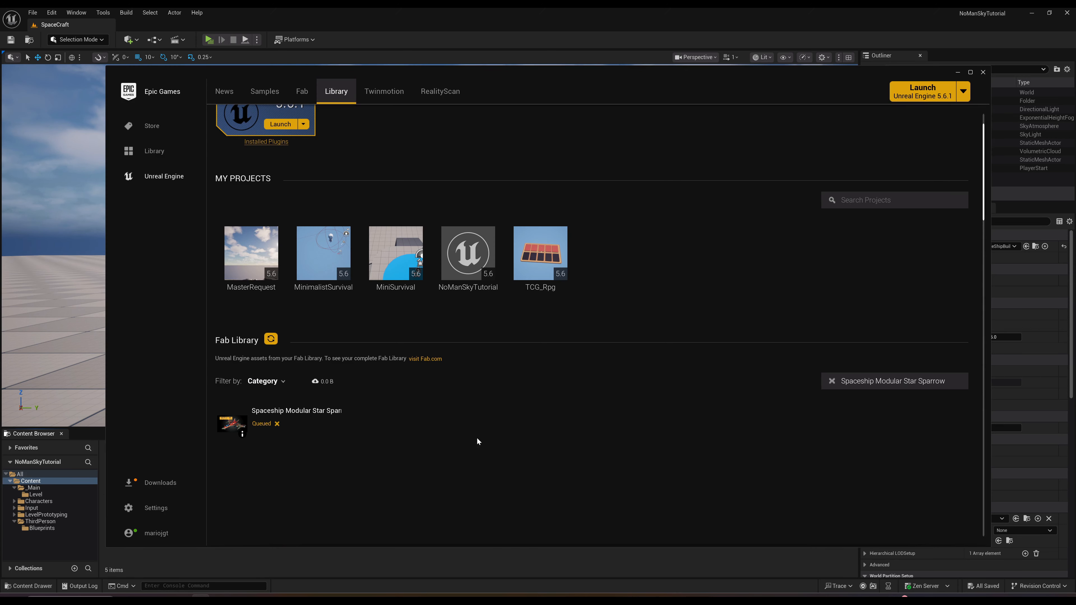
click(273, 412)
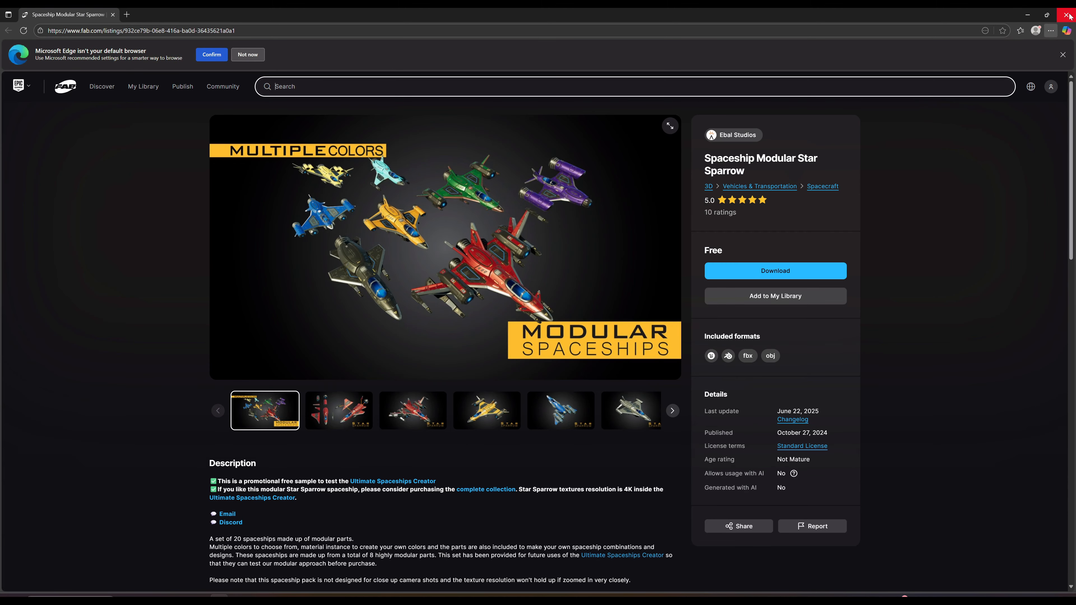
click(1068, 14)
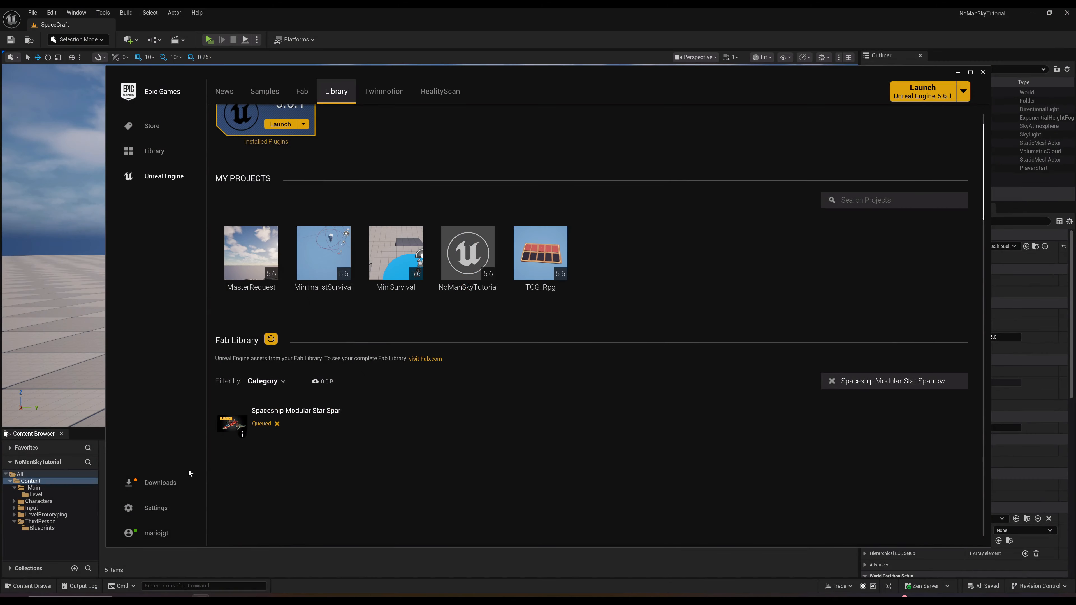
Step: Add the Spaceship Modular Star Sparrow asset to the NoManSkyTutorial project and return to the Unreal Editor
click(274, 426)
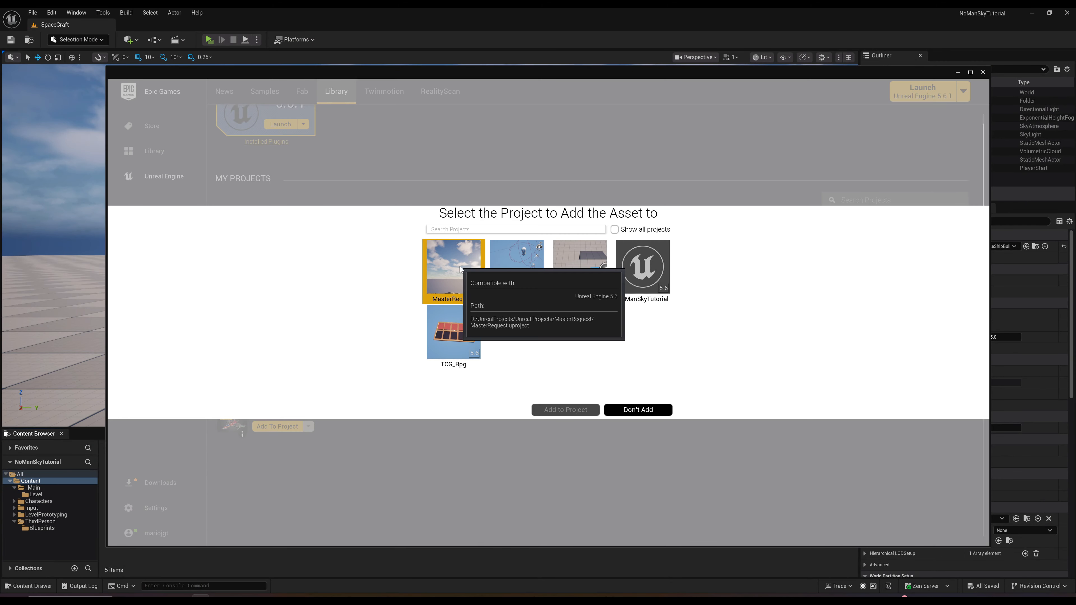
click(643, 266)
click(565, 409)
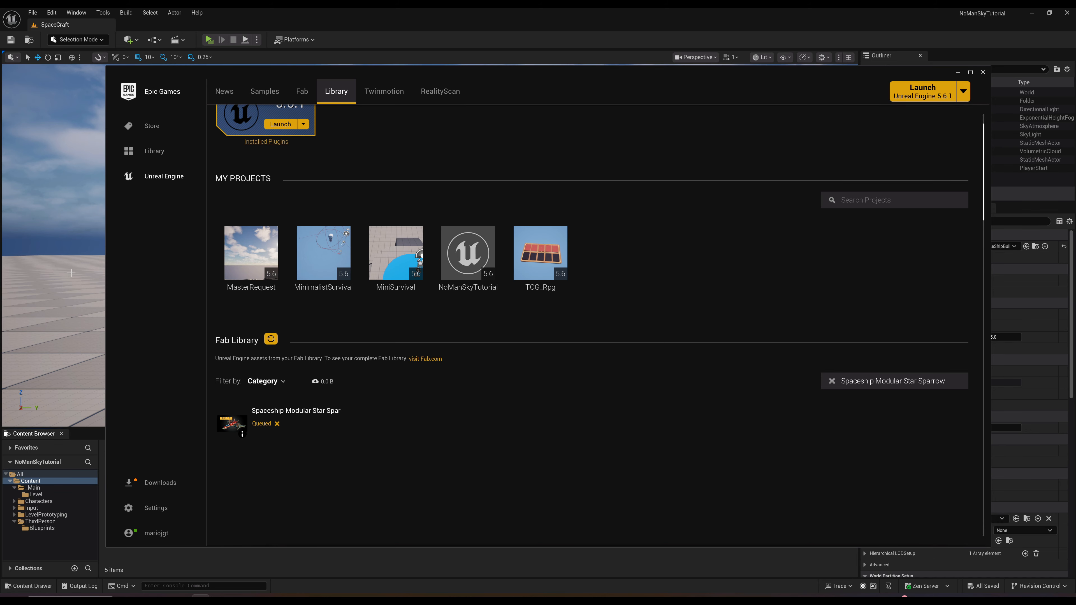
click(182, 596)
click(353, 323)
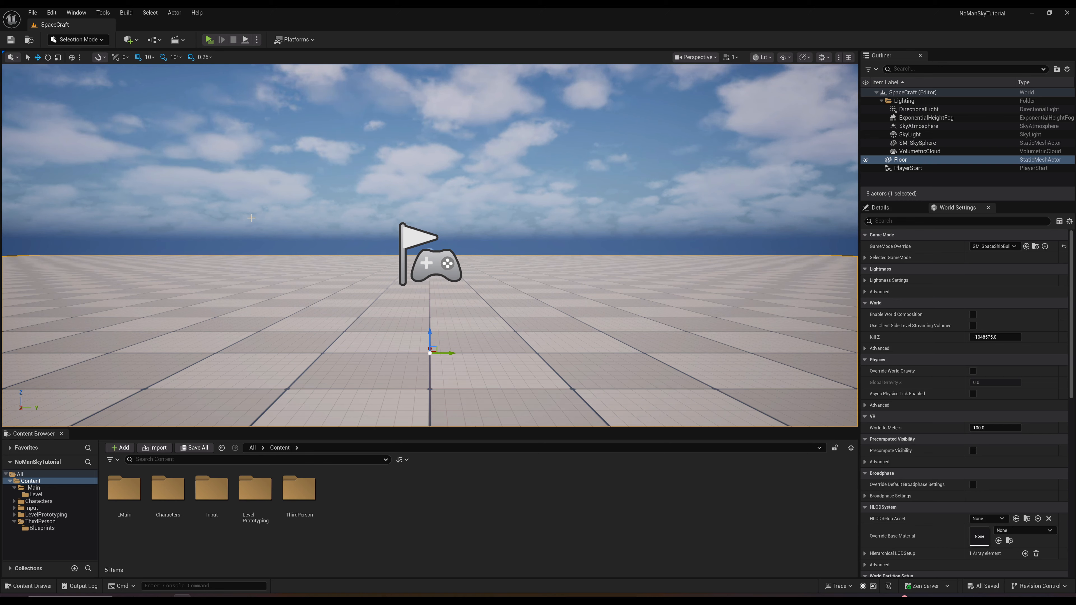